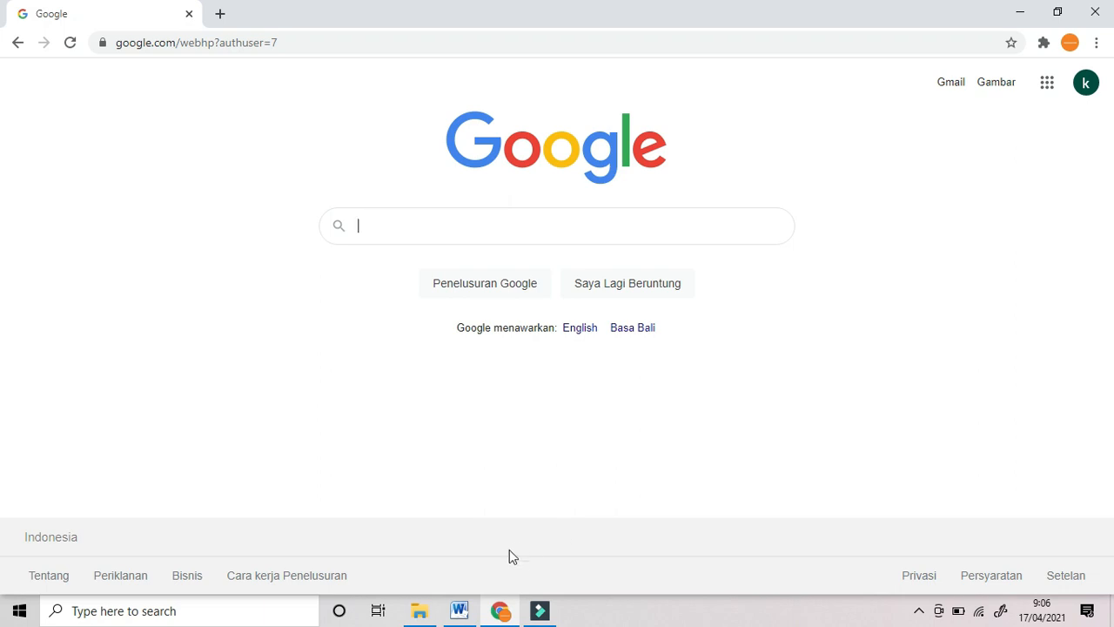
Step: Bring up the Word quiz document and select all five questions and options, through 'cutter'
click(460, 610)
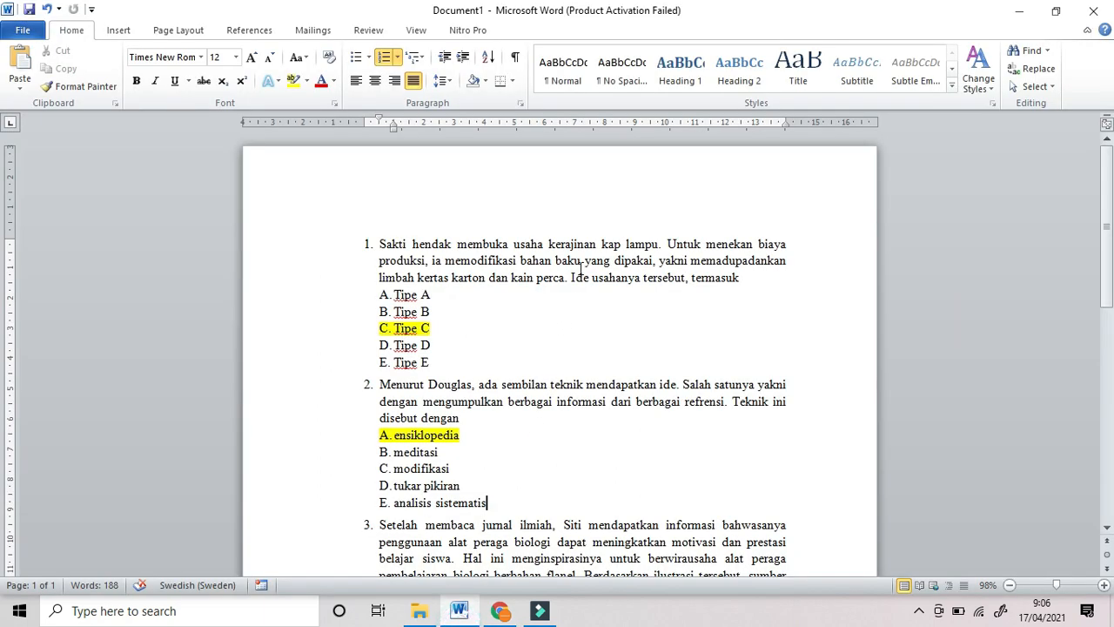
scroll(584, 274, down, 6)
scroll(612, 343, down, 2)
scroll(617, 352, up, 7)
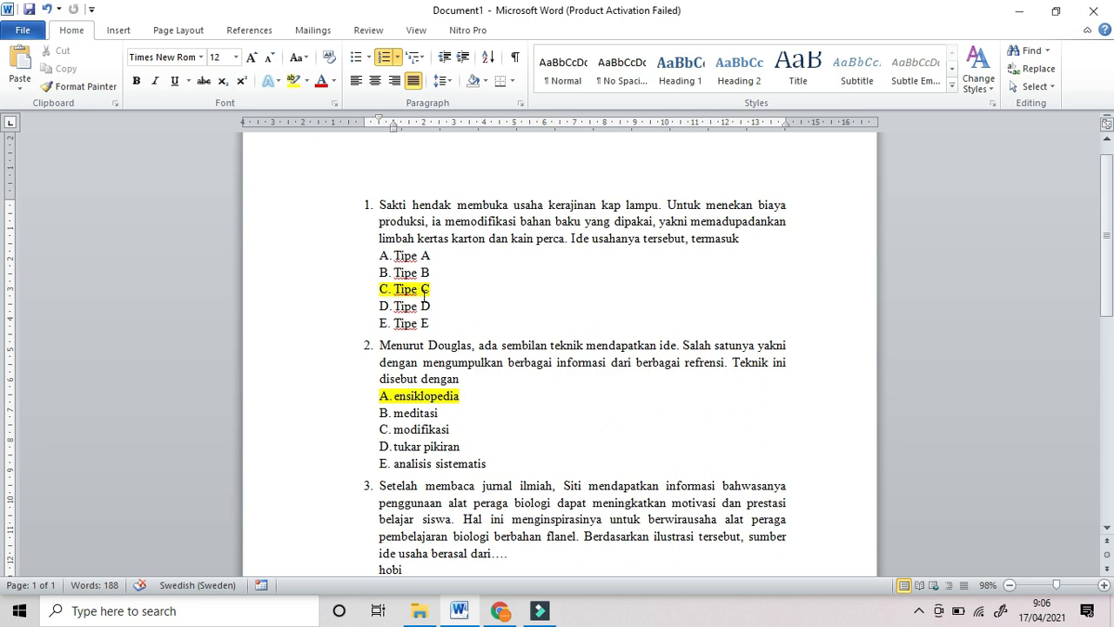
drag(377, 203, 563, 520)
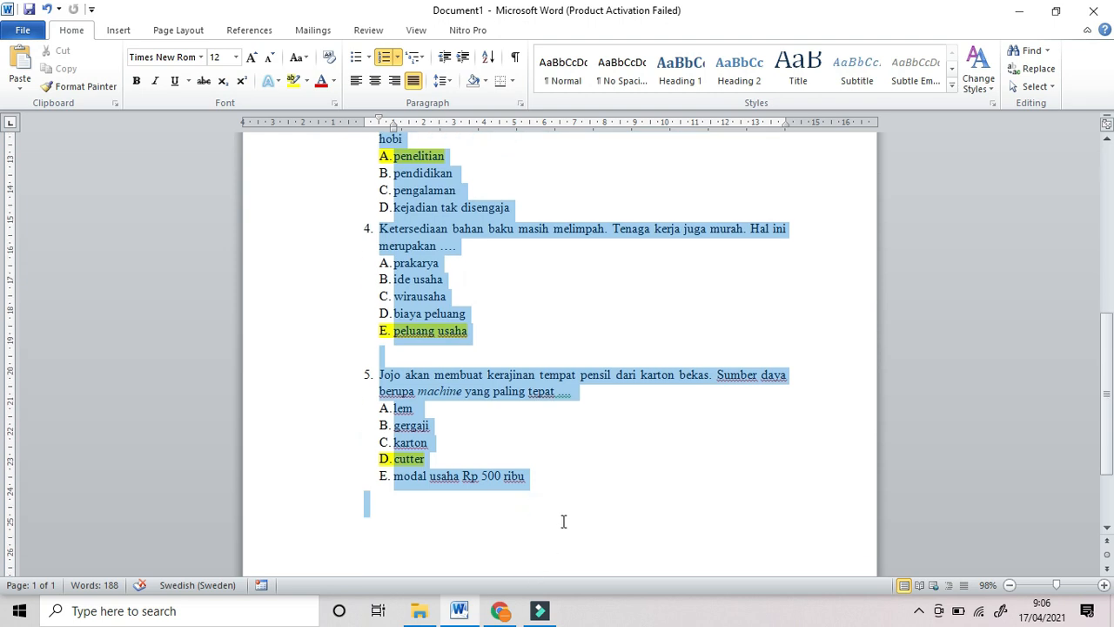
Step: Set the quiz text's numbering to None, removing question numbers and A–E letters
click(398, 57)
click(409, 205)
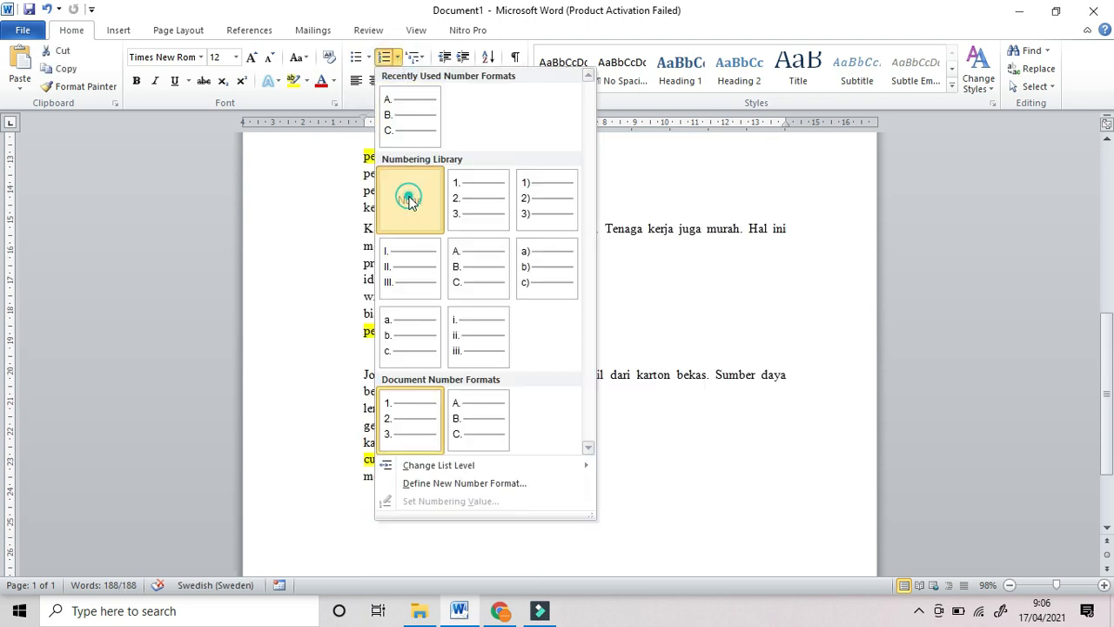
scroll(487, 252, up, 7)
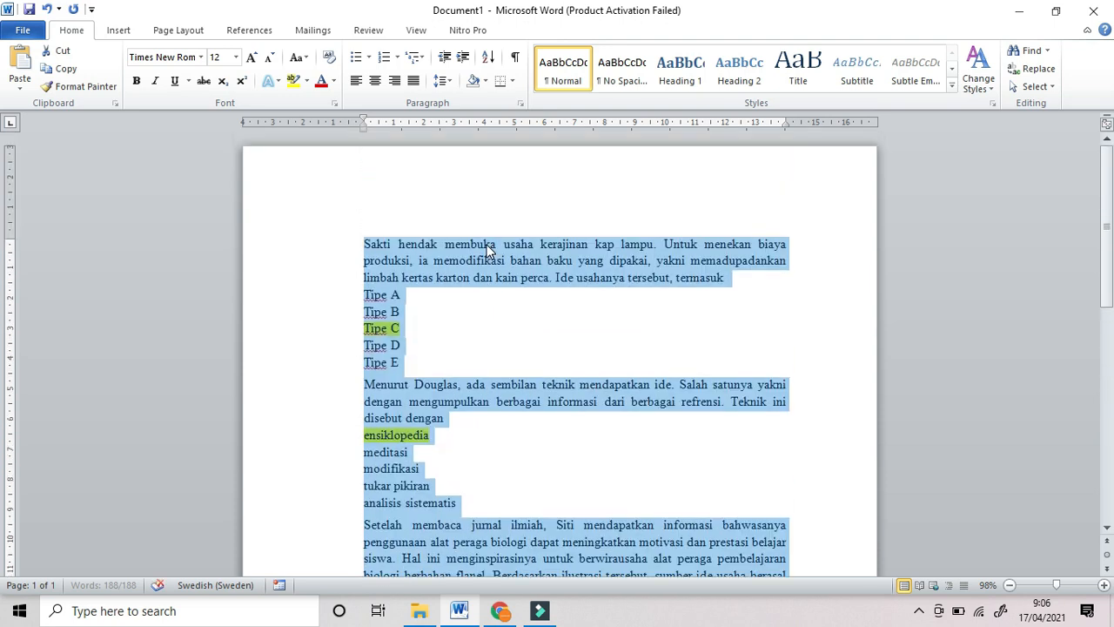
click(440, 300)
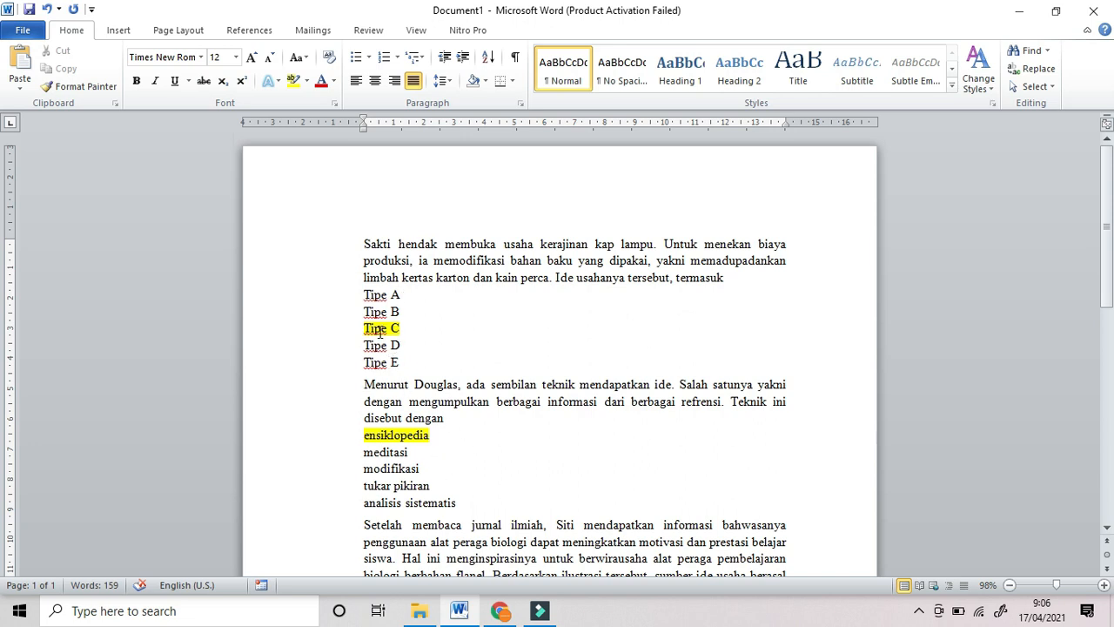
scroll(439, 423, down, 1)
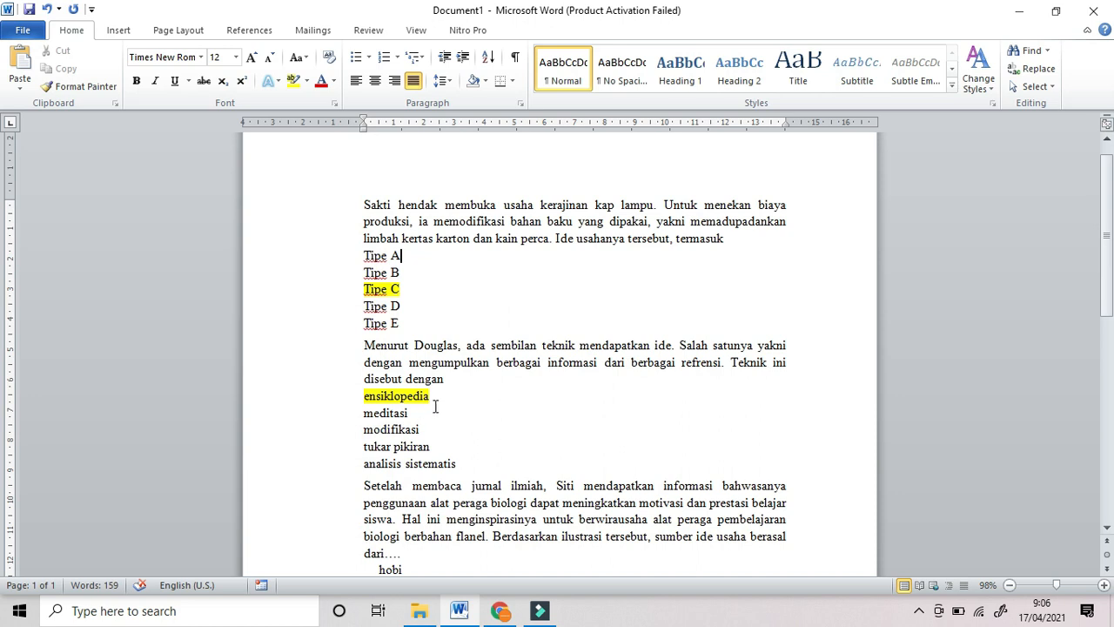
Step: Remove the indent before 'hobi' and move the highlighted answer 'Tipe C' above 'Tipe A'
scroll(432, 399, down, 1)
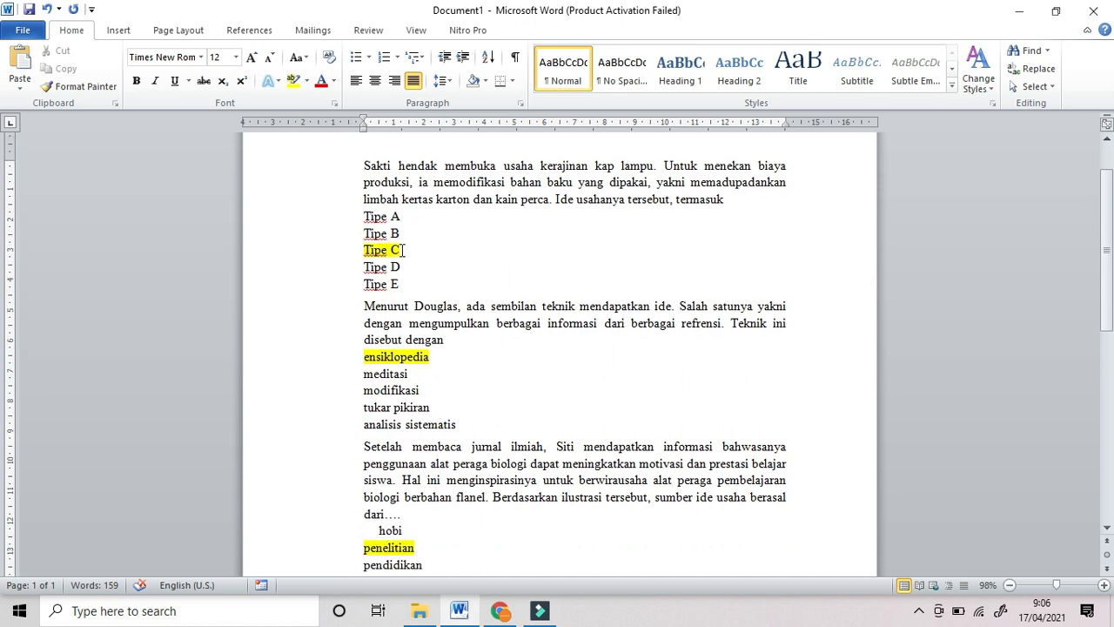
click(378, 530)
key(BackSpace)
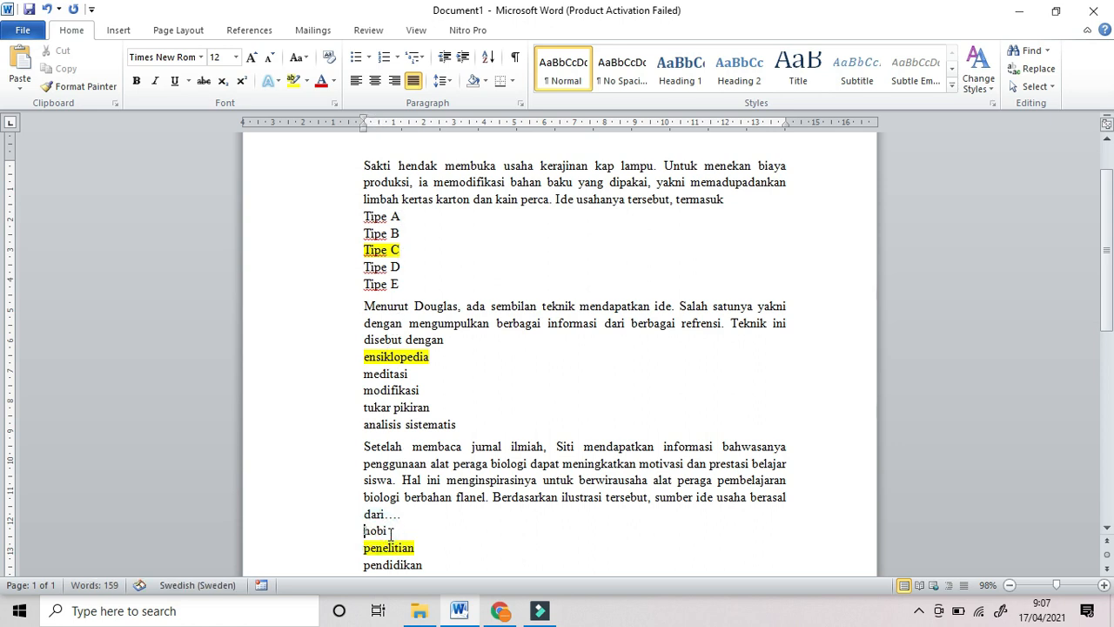
scroll(534, 320, up, 1)
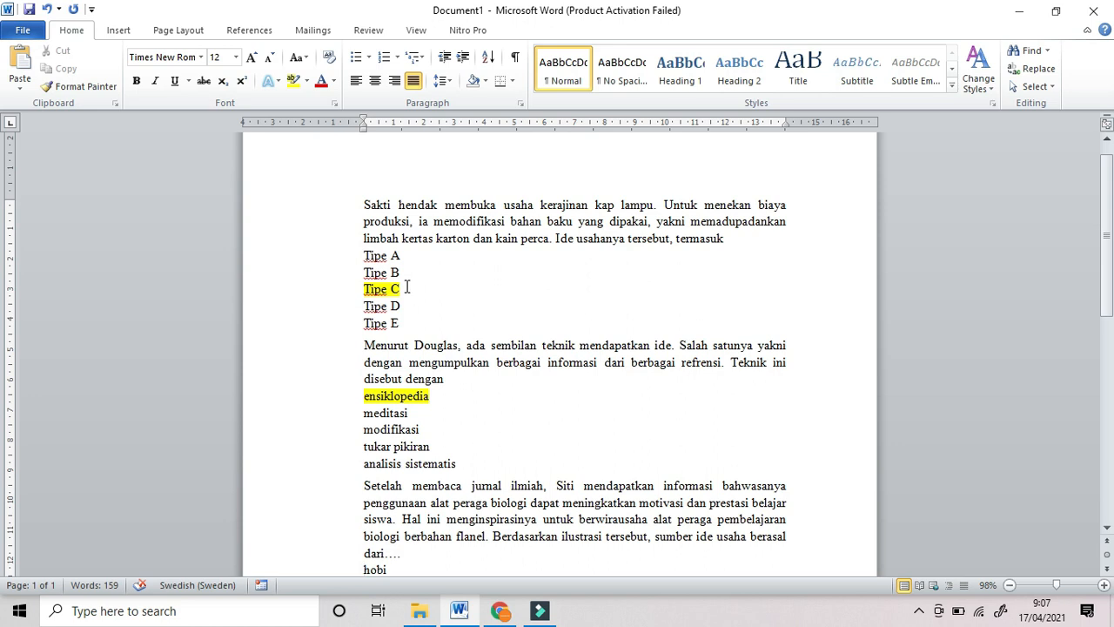
drag(403, 289, 361, 291)
key(ctrl+c)
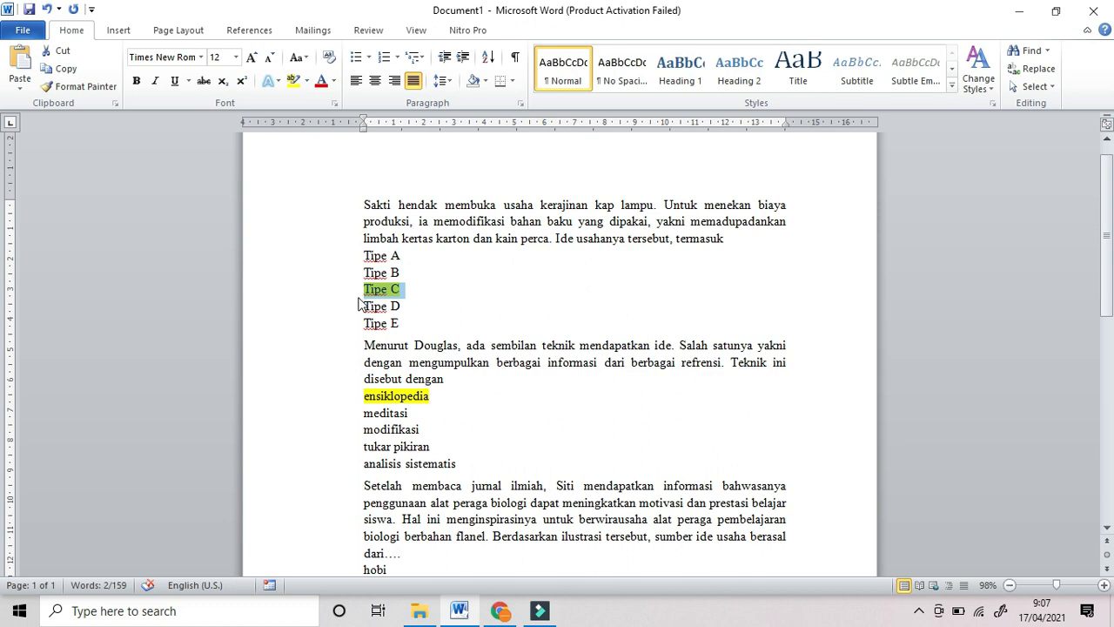
key(Delete)
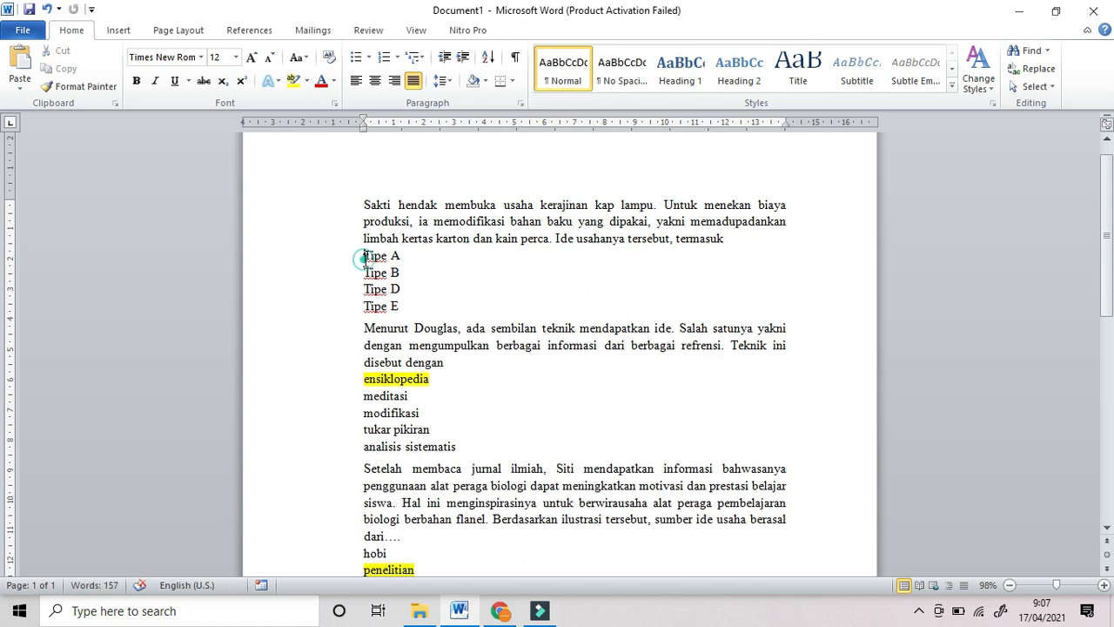
click(364, 255)
key(ctrl+v)
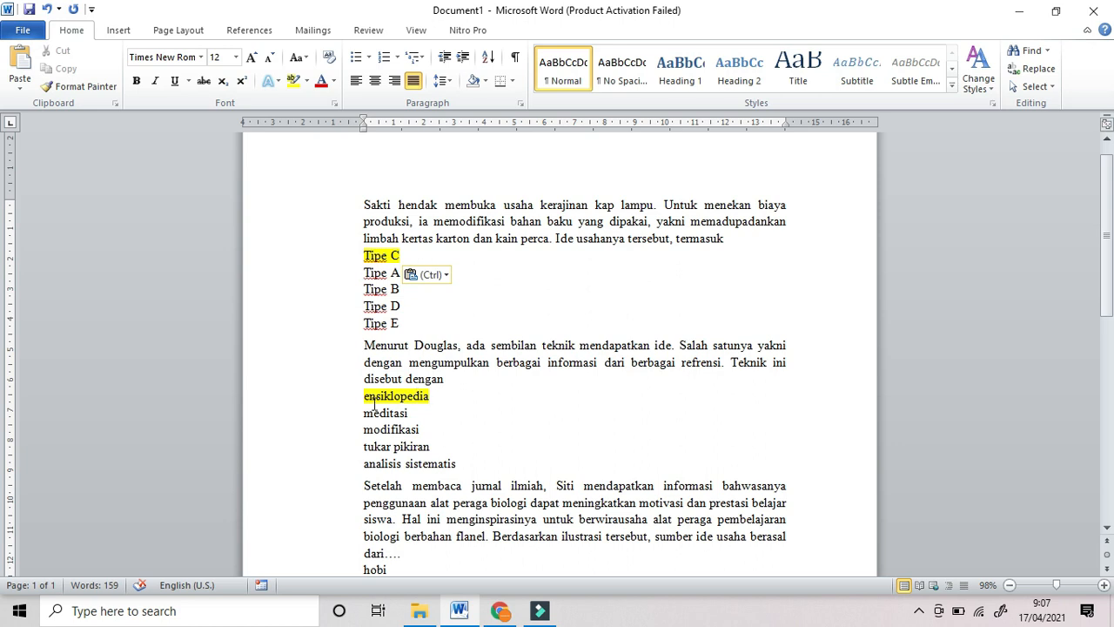
Step: Move 'penelitian' above 'hobi' and 'peluang usaha' above 'prakarya'
scroll(456, 408, down, 2)
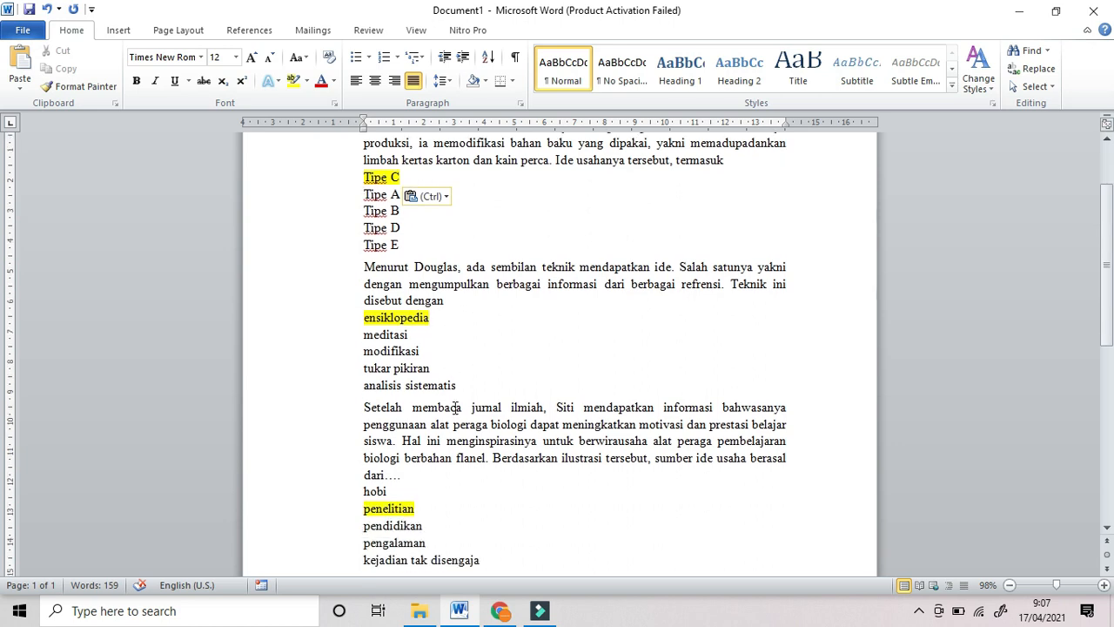
scroll(456, 407, down, 1)
drag(421, 470, 363, 474)
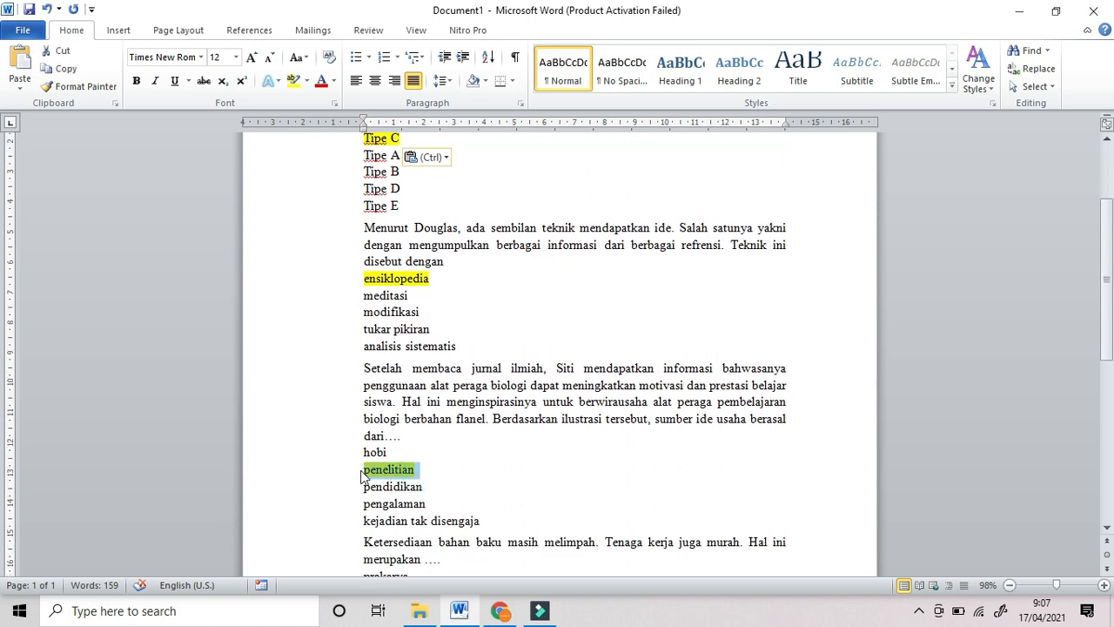
key(ctrl+x)
click(363, 452)
key(ctrl+v)
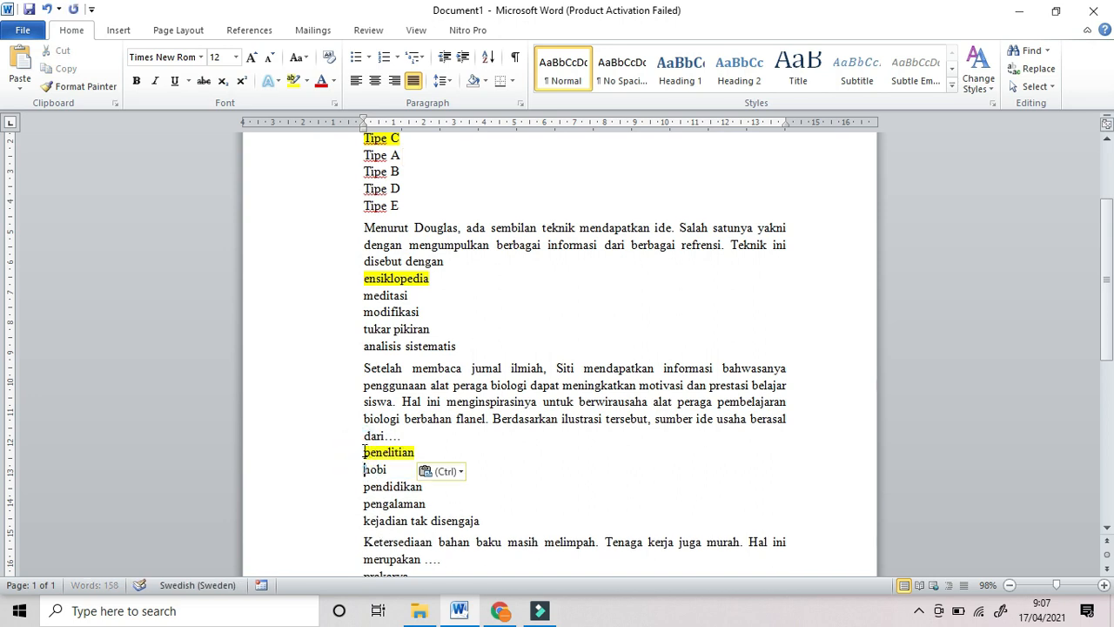
scroll(447, 435, down, 5)
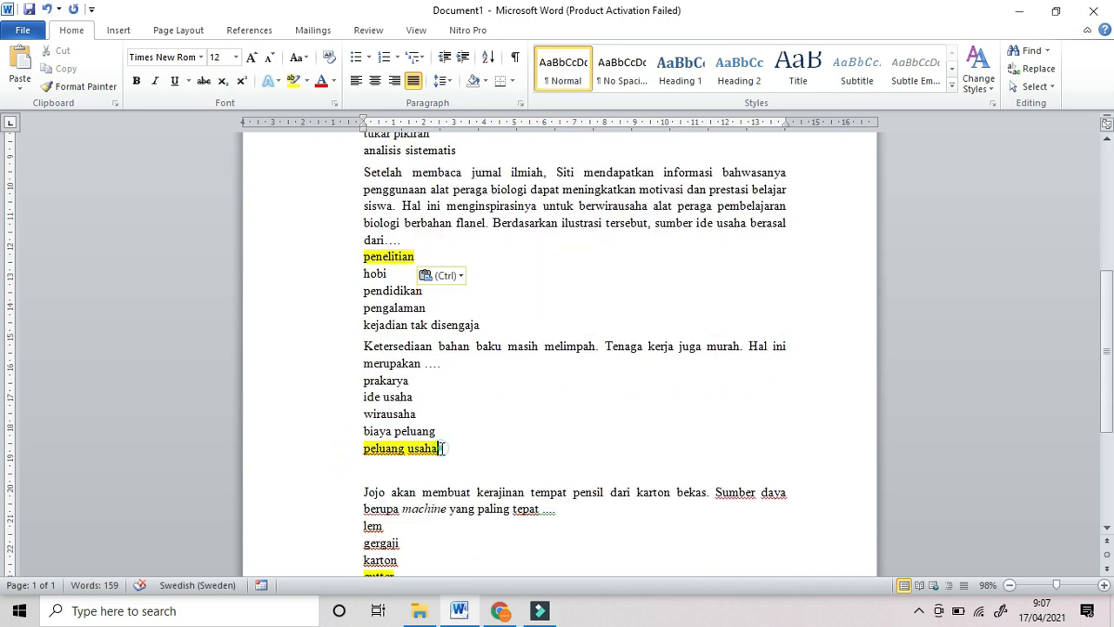
drag(442, 448, 363, 449)
key(ctrl+x)
click(361, 381)
key(ctrl+v)
Step: Move the highlighted answer 'cutter' to the top, above 'lem'
scroll(435, 462, down, 2)
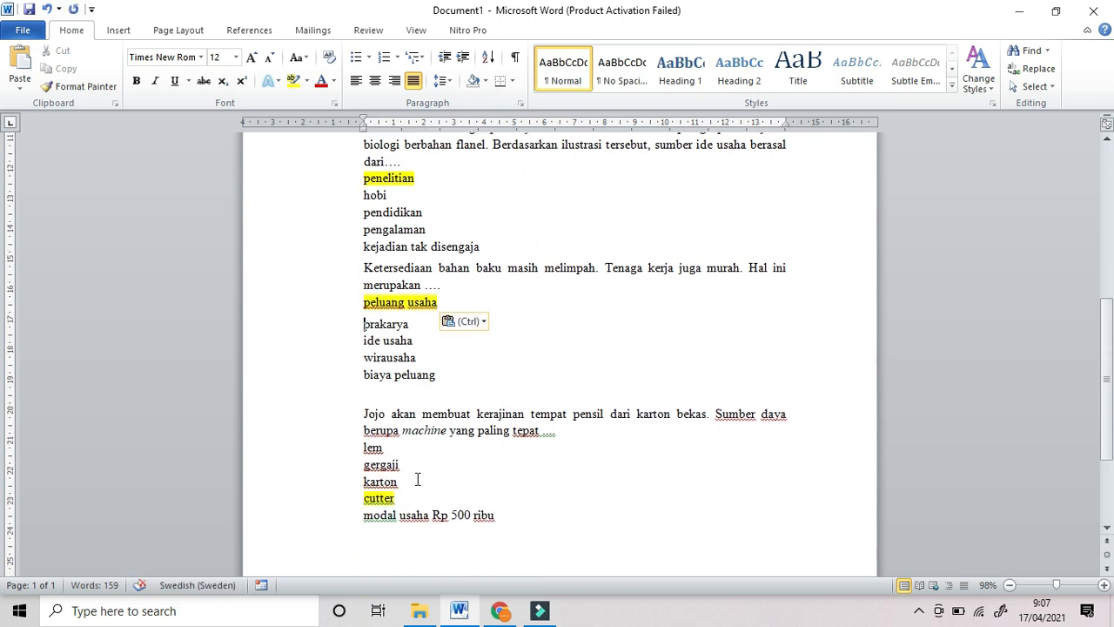
drag(408, 496, 357, 498)
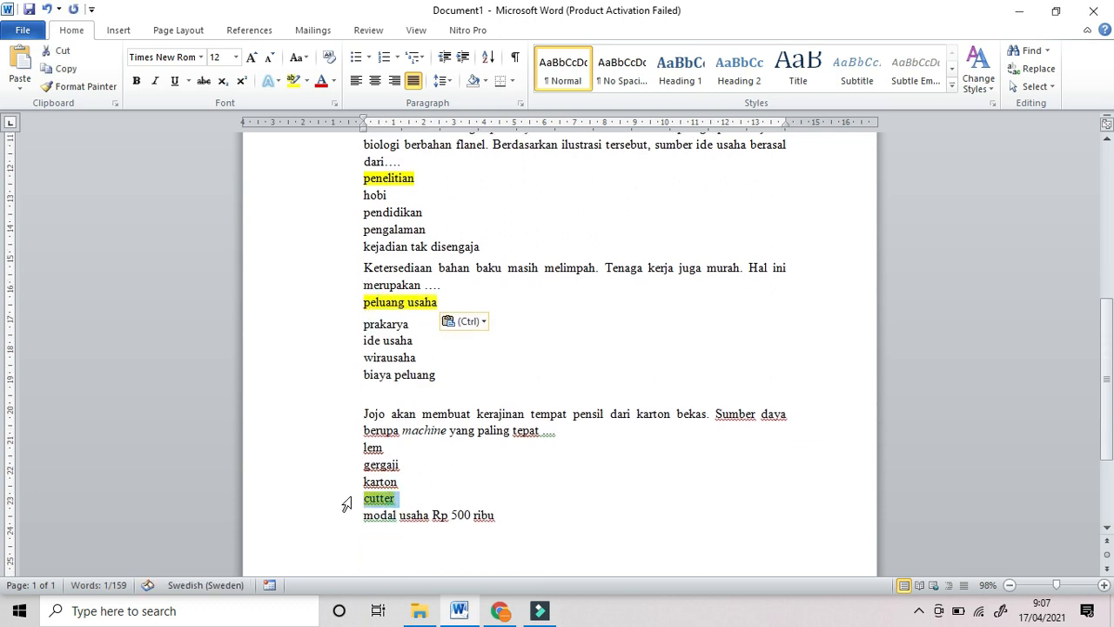
key(ctrl+x)
click(358, 449)
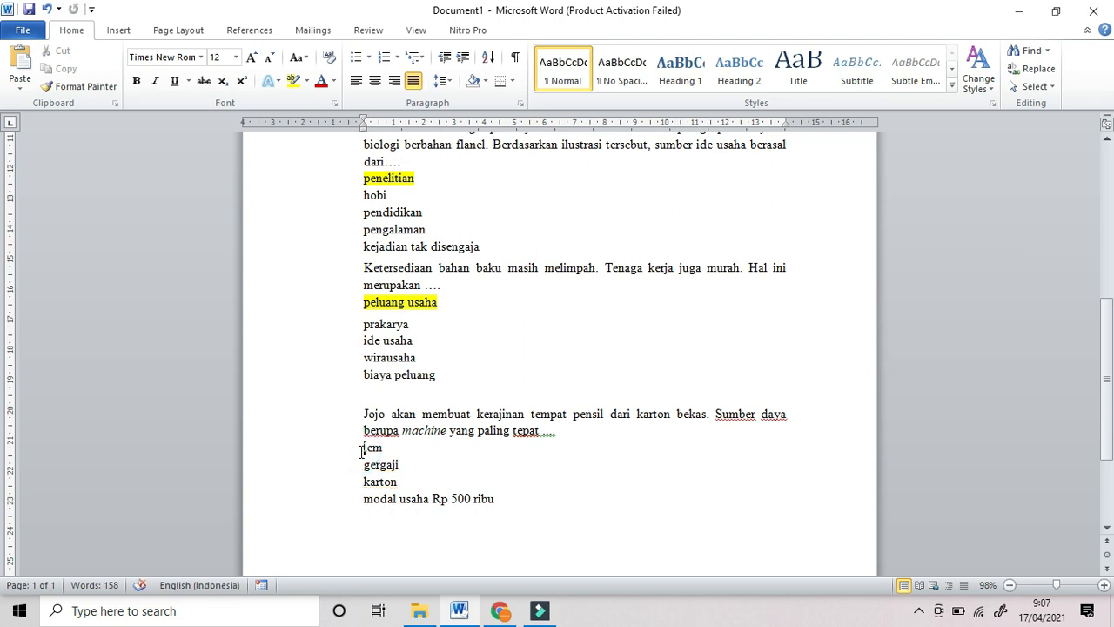
key(ctrl+v)
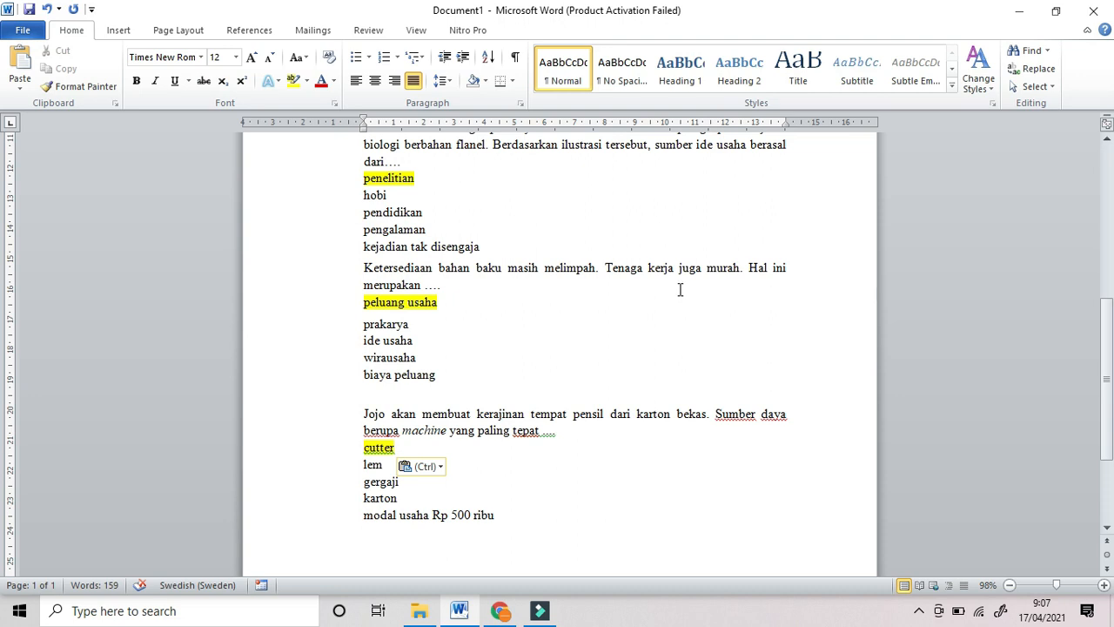
click(500, 612)
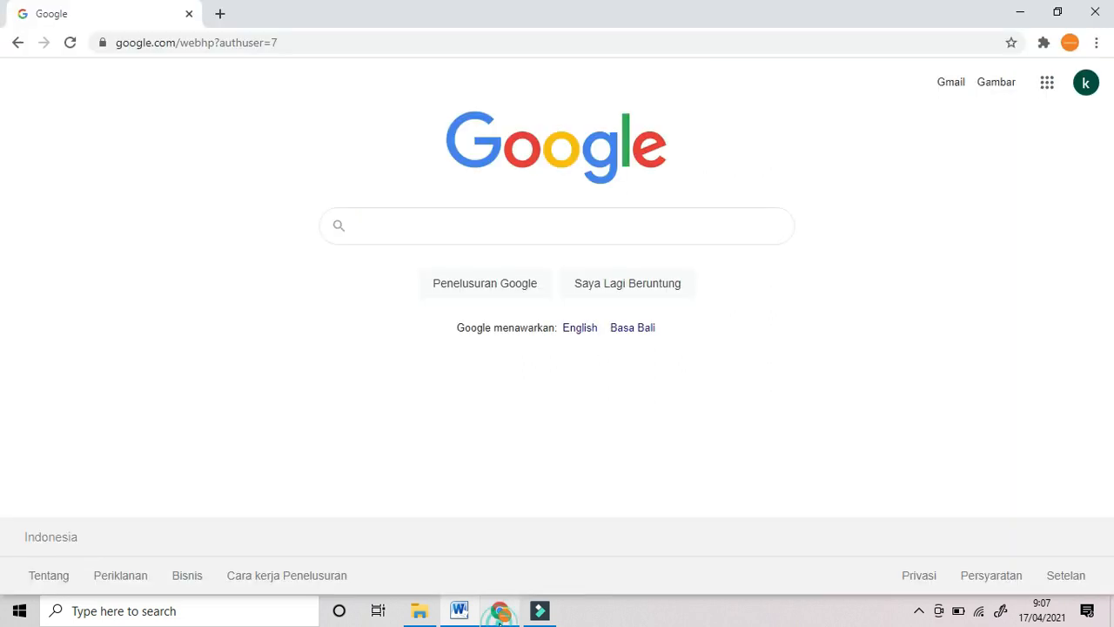
Step: Go from Chrome's Google apps grid to Drive and create a blank Google Formulir
click(1047, 90)
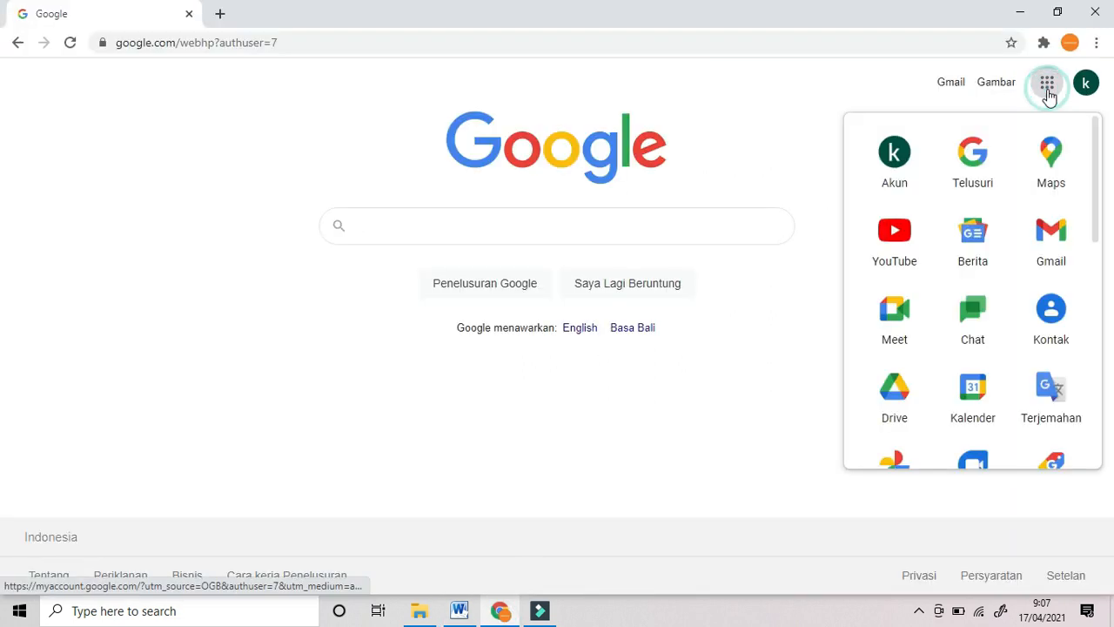
click(905, 395)
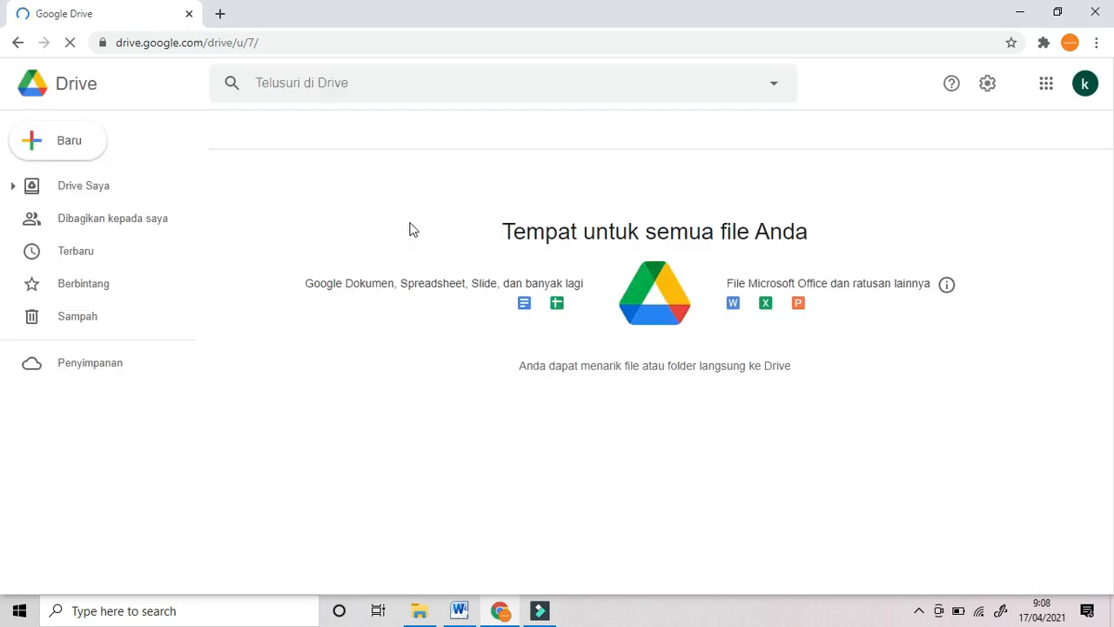
click(75, 147)
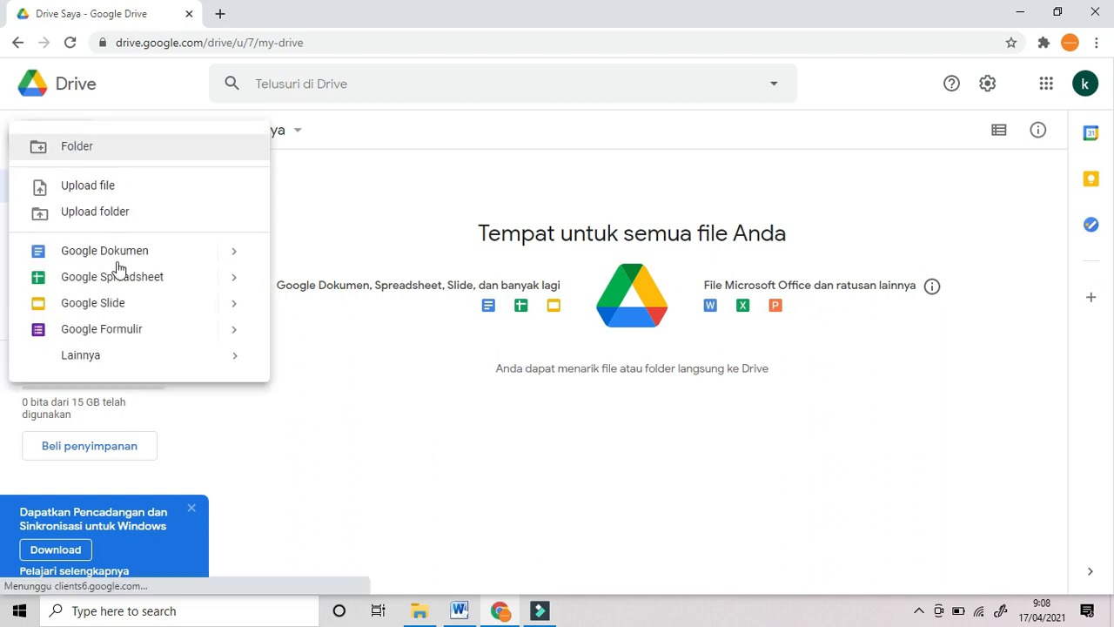
click(152, 337)
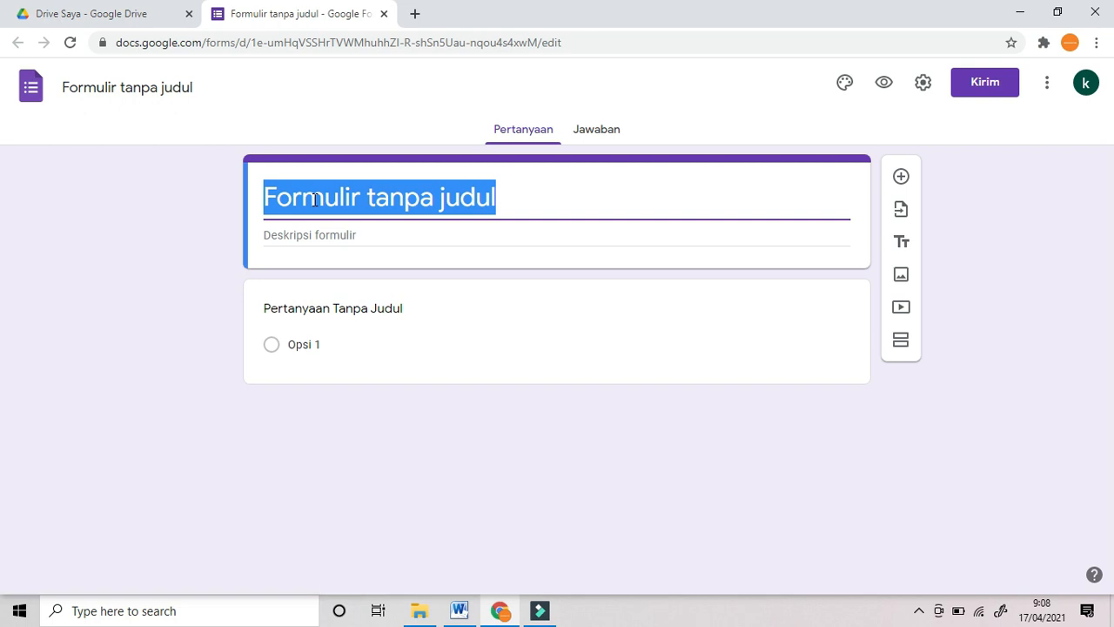
Step: Dismiss the welcome tour and set the form title to 'Ulangan Harian'
text(U)
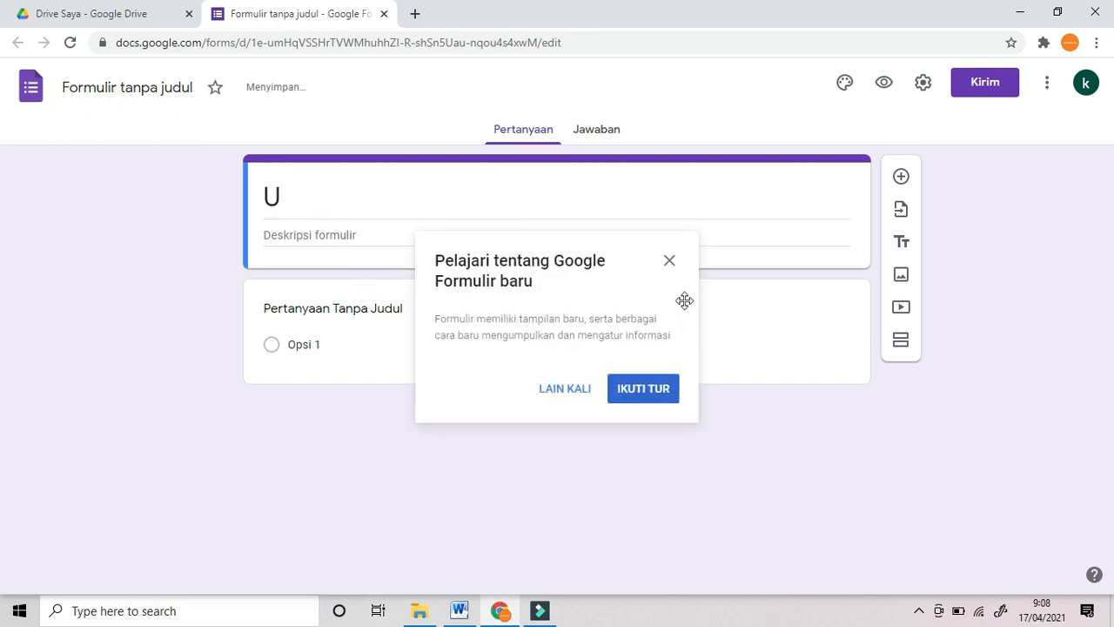
click(670, 262)
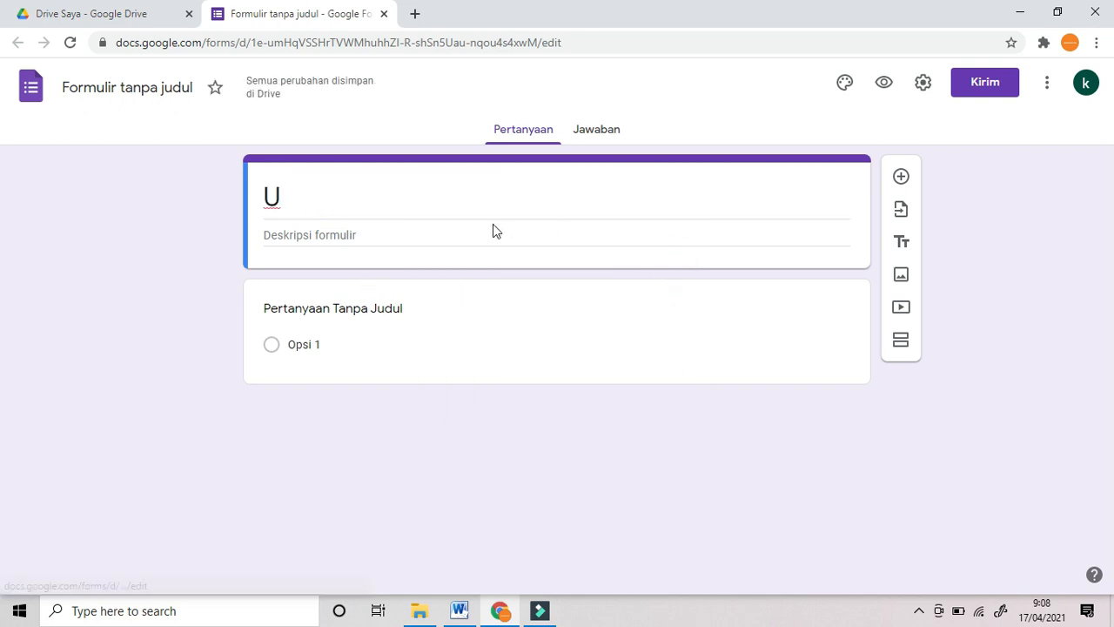
click(438, 207)
click(442, 211)
text(langan Harian)
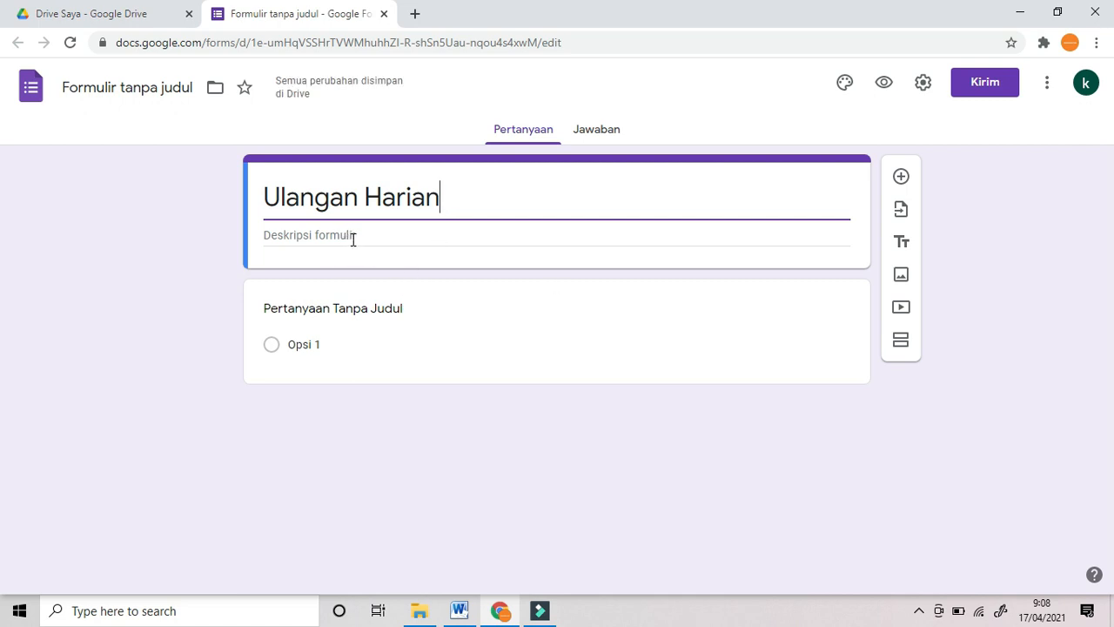
click(360, 308)
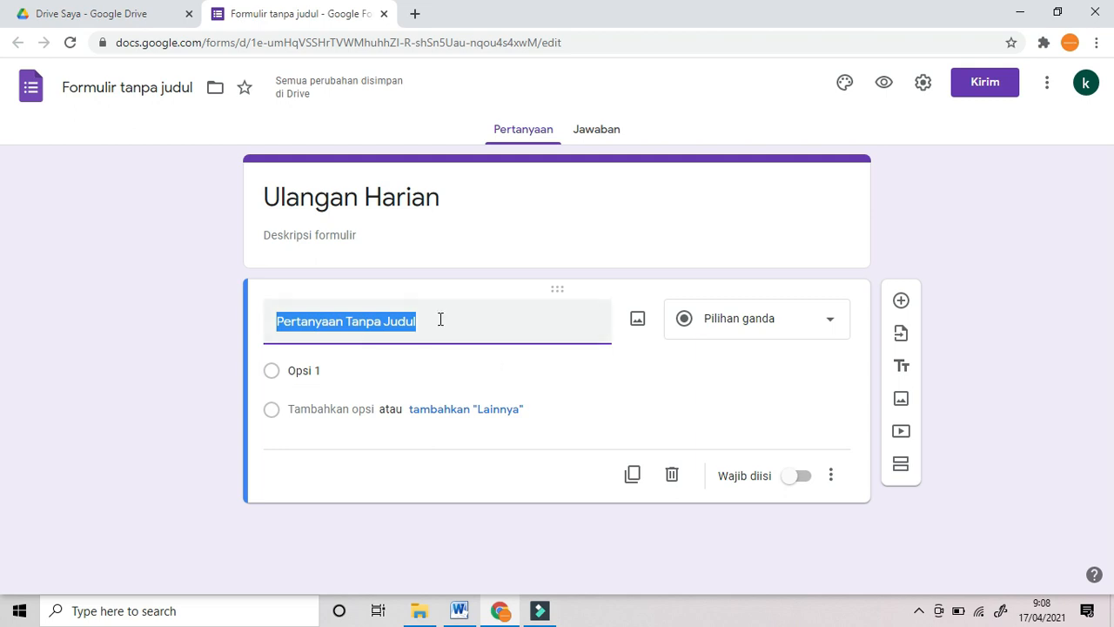
Step: Title the first question 'Kelas' with options 'X MIPA 1' and 'X MIPA 2'
text(Kelas)
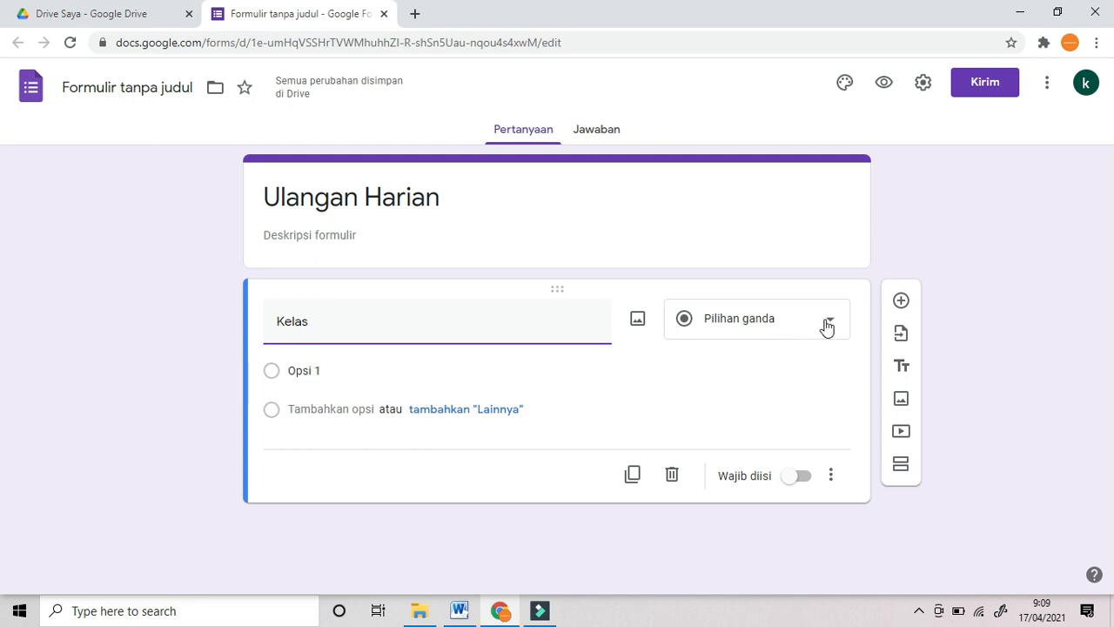
click(380, 378)
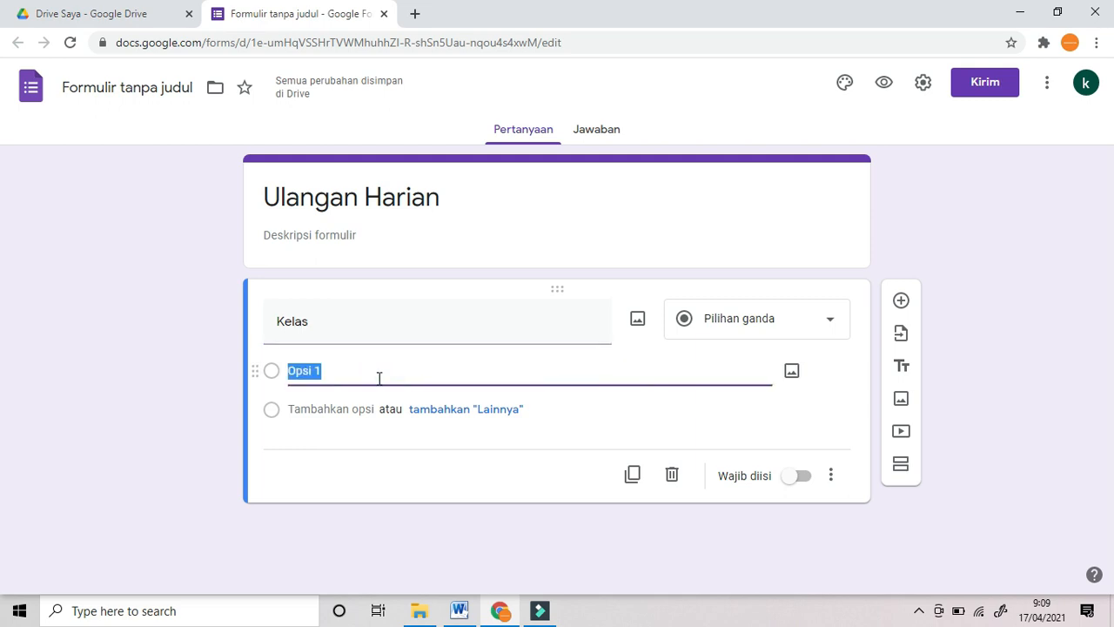
text(X MIPA 1)
click(347, 407)
text(X)
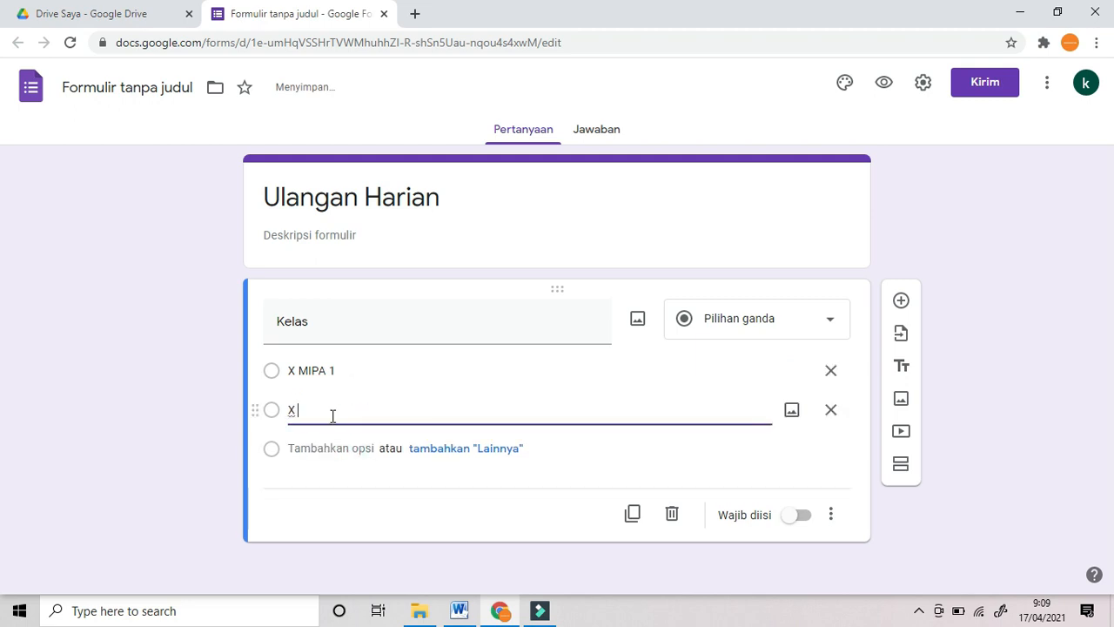
text( MIPA 1)
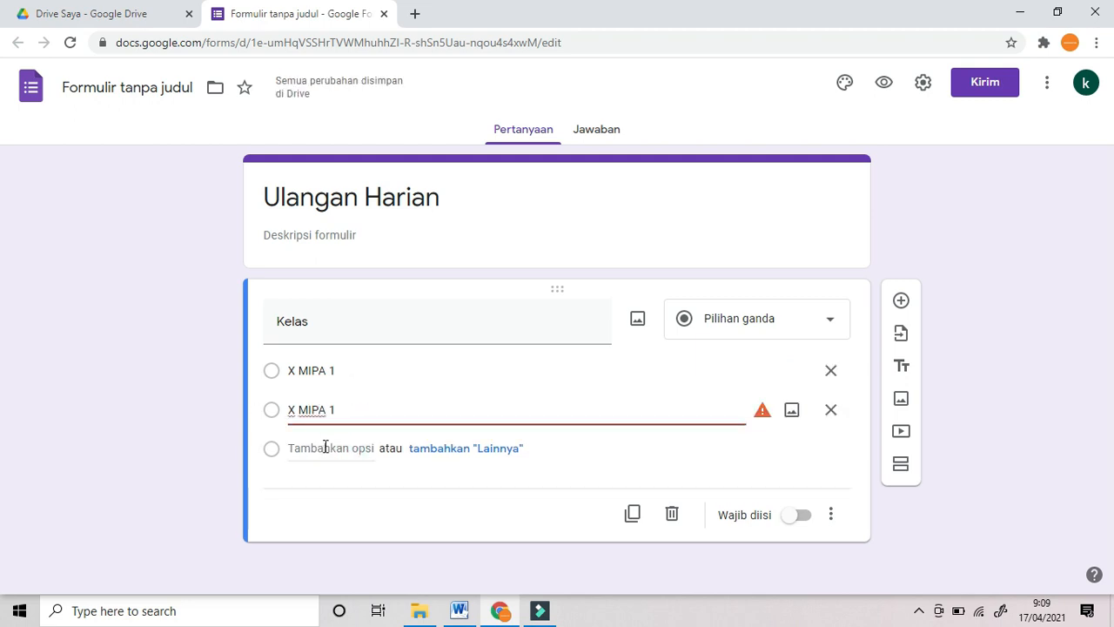
key(BackSpace)
text(2)
Step: Add options 'X MIPA 3' and 'X MIPA 4' to the Kelas question
drag(344, 412, 279, 419)
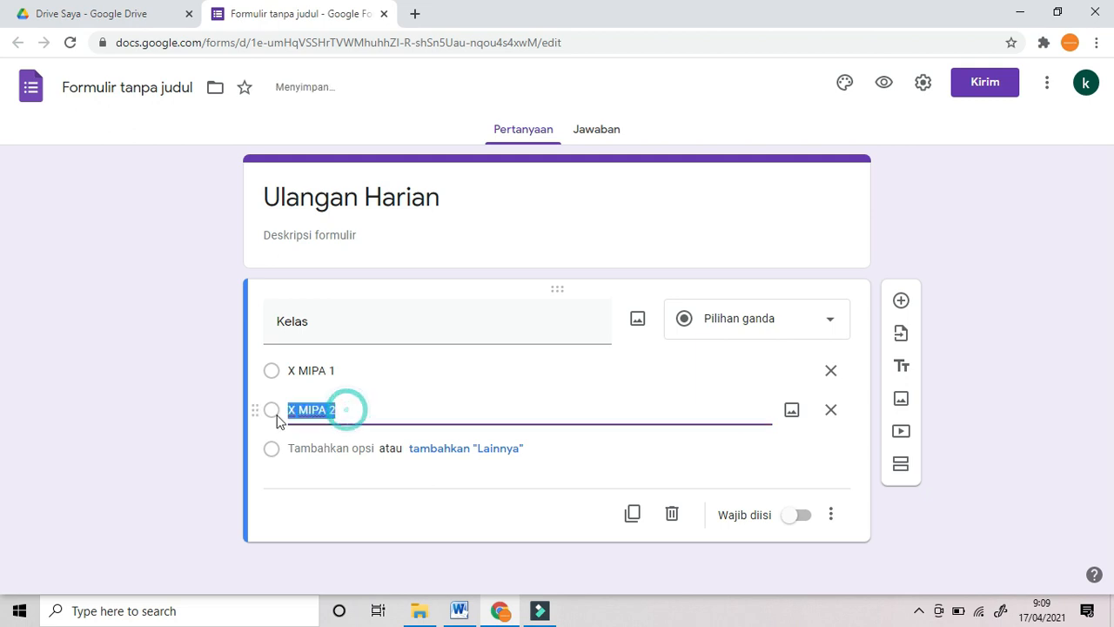
click(317, 449)
key(ctrl+v)
key(BackSpace)
text(3)
click(318, 487)
key(ctrl+v)
key(BackSpace)
text(4)
click(1074, 440)
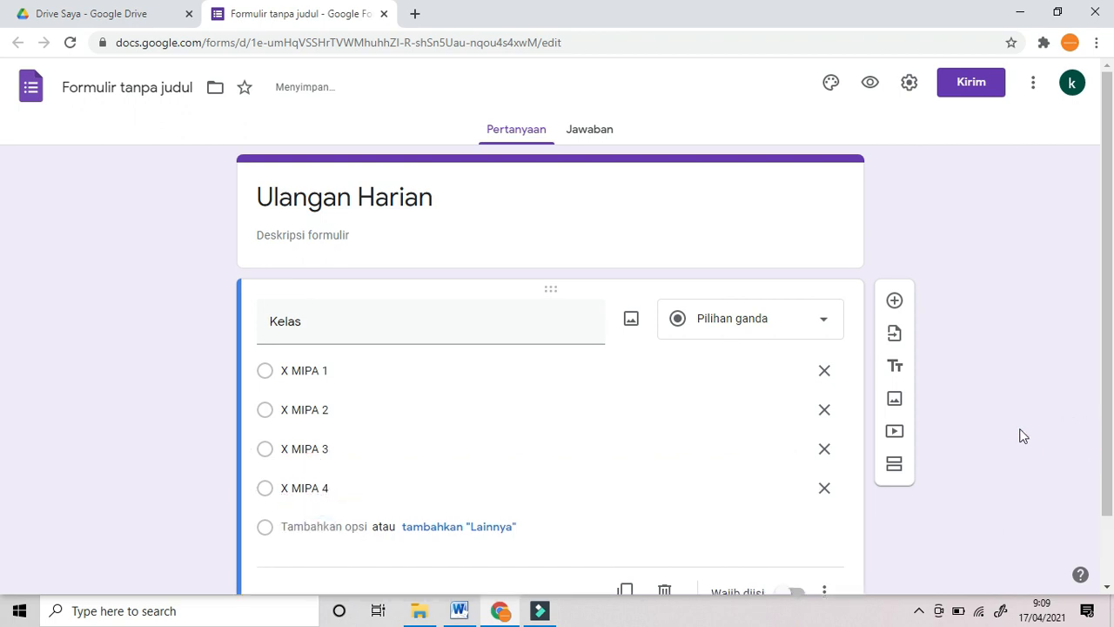
Step: Make Kelas a required drop-down question
scroll(1022, 437, down, 1)
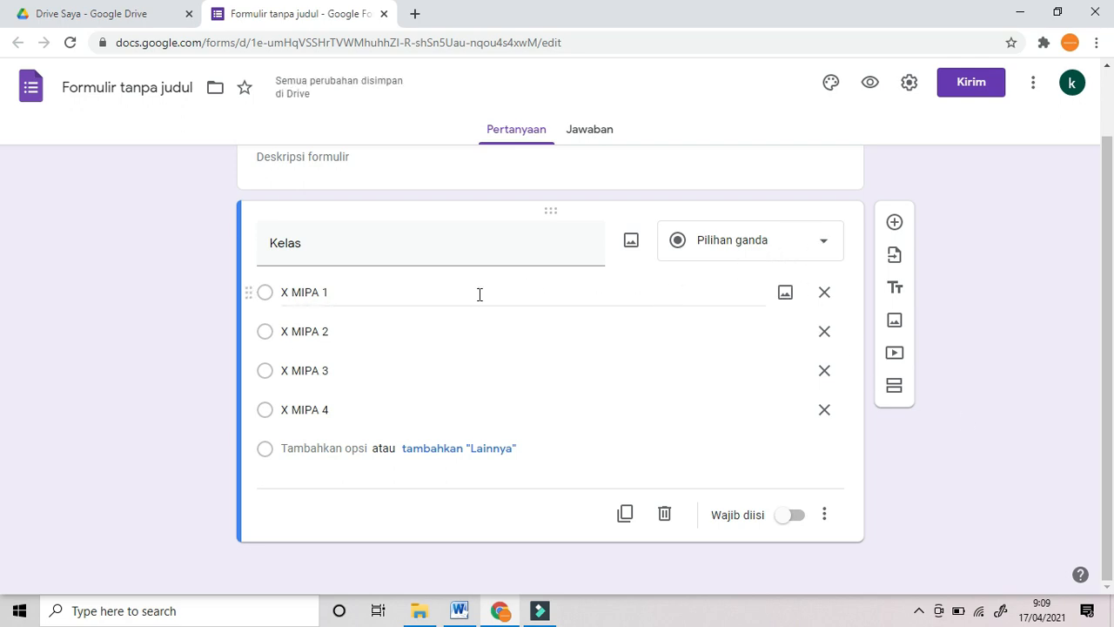
click(822, 244)
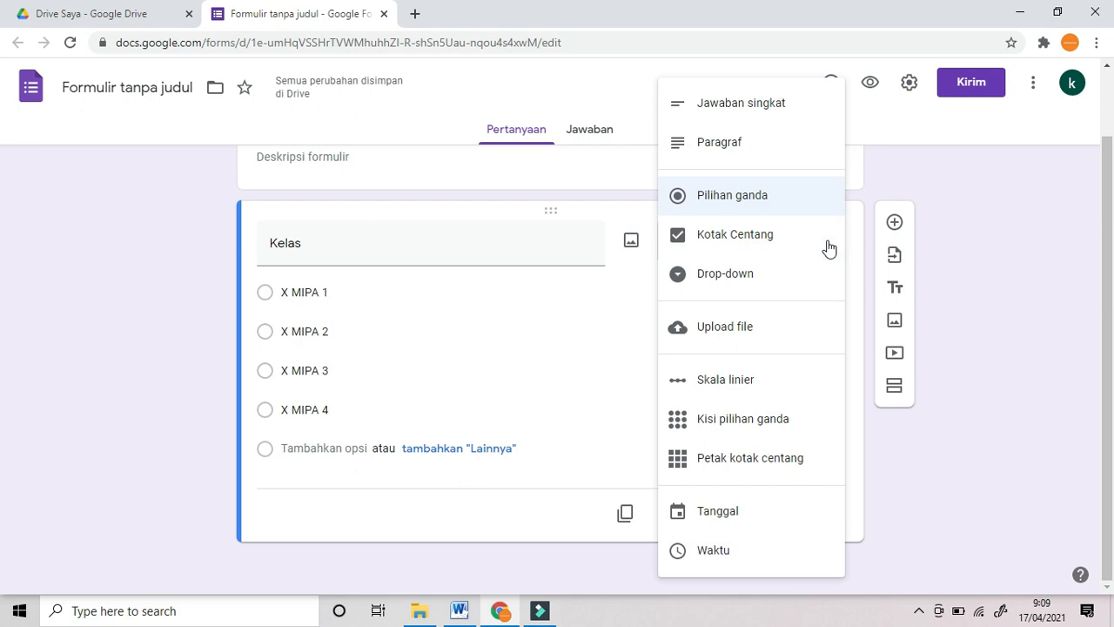
click(754, 275)
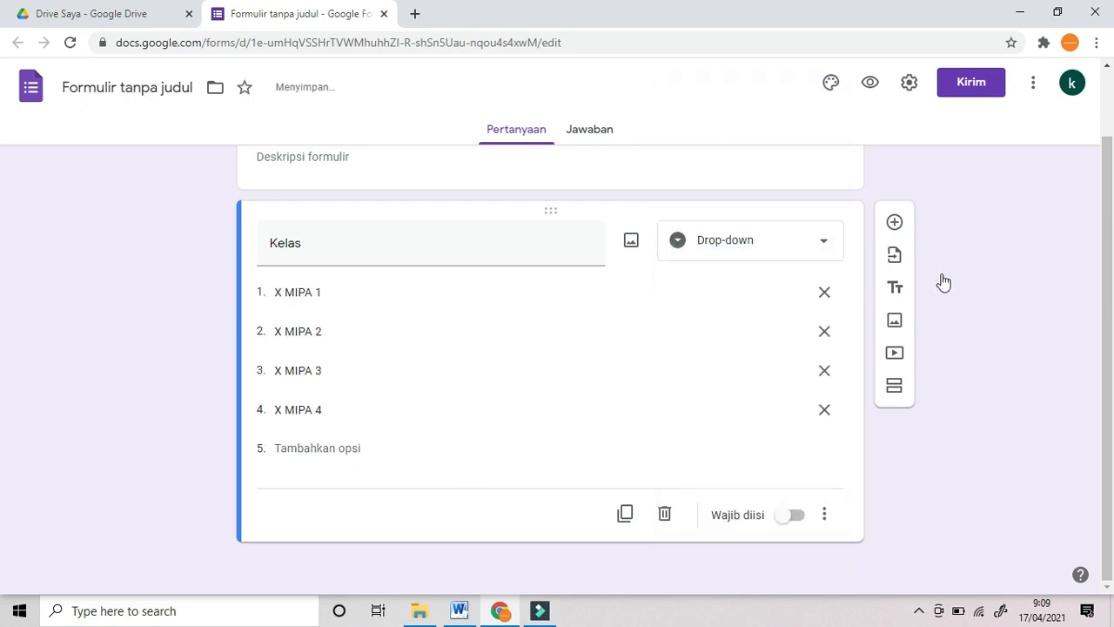
click(792, 515)
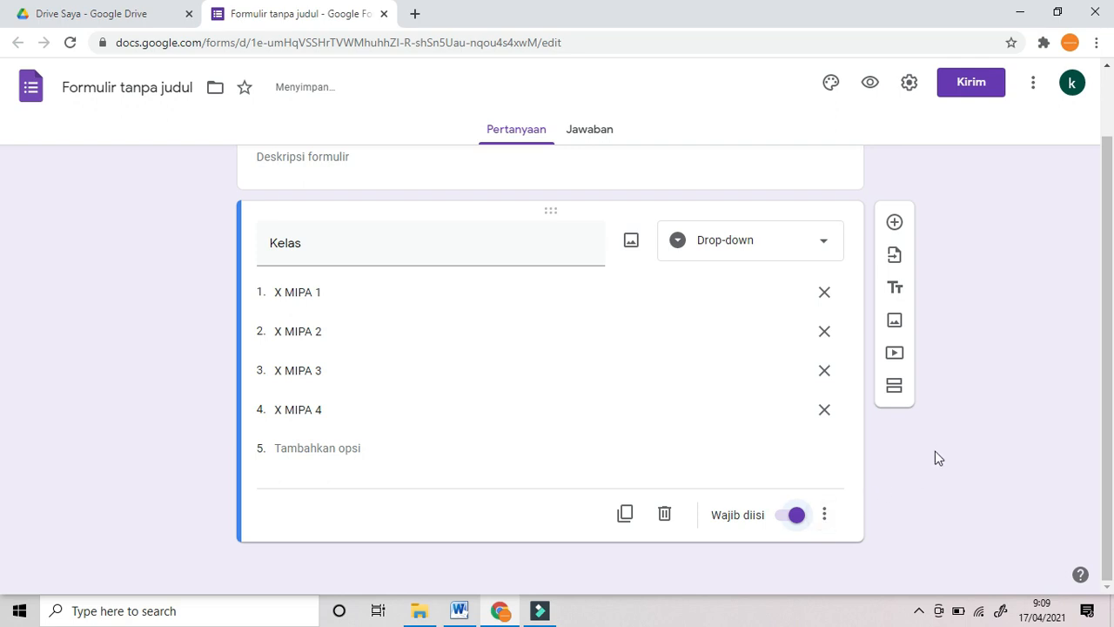
Step: Add a 'Nama' question below Kelas, set to Jawaban singkat and Wajib diisi
click(894, 225)
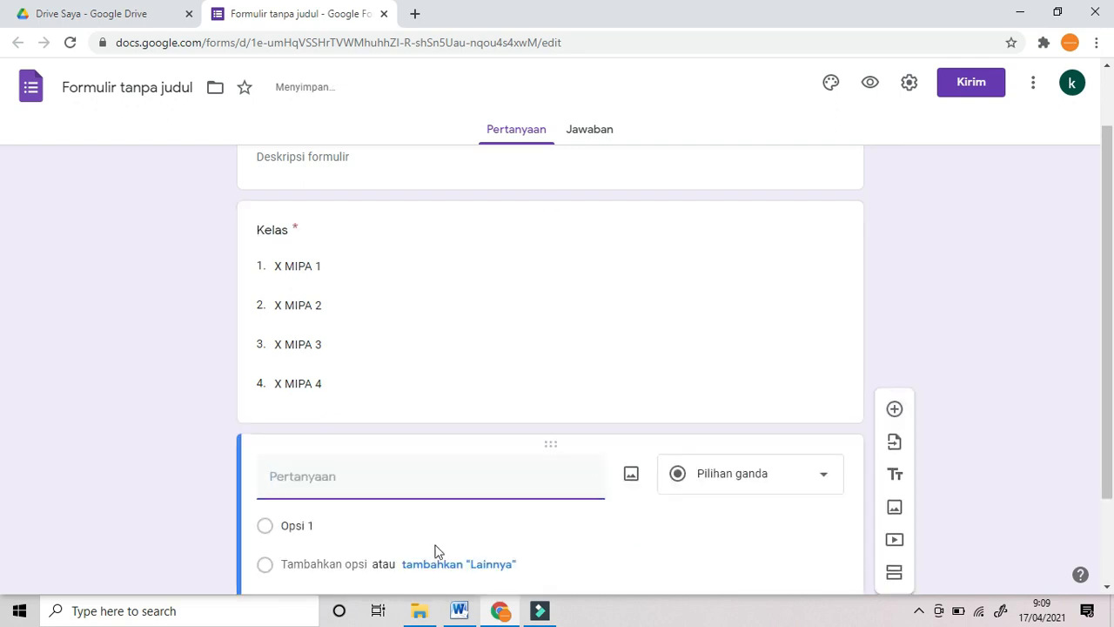
text(Nam)
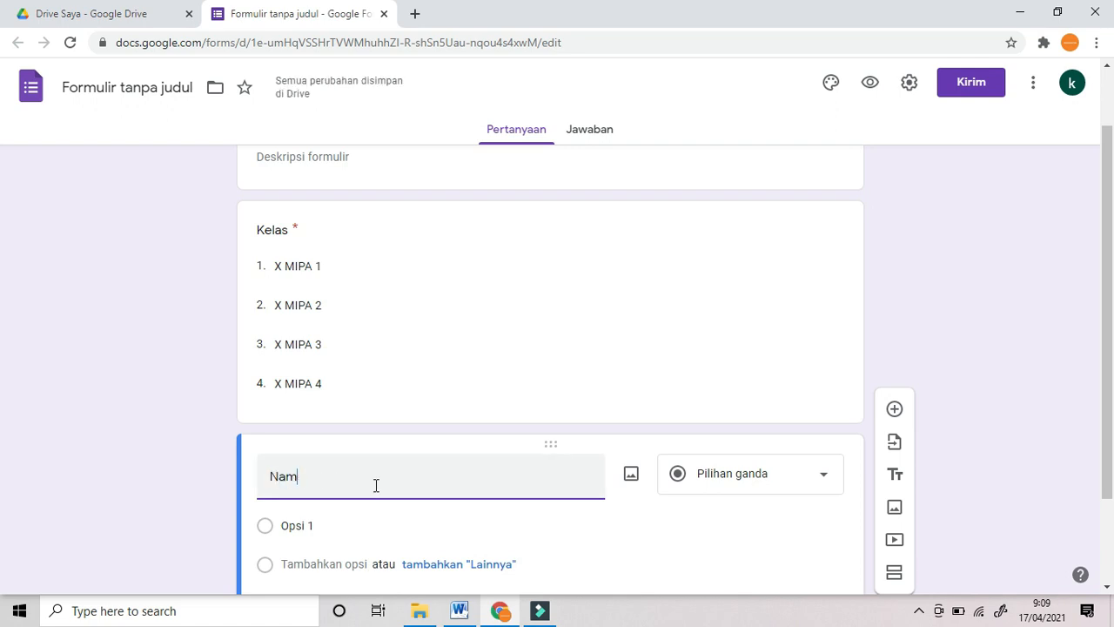
text(a)
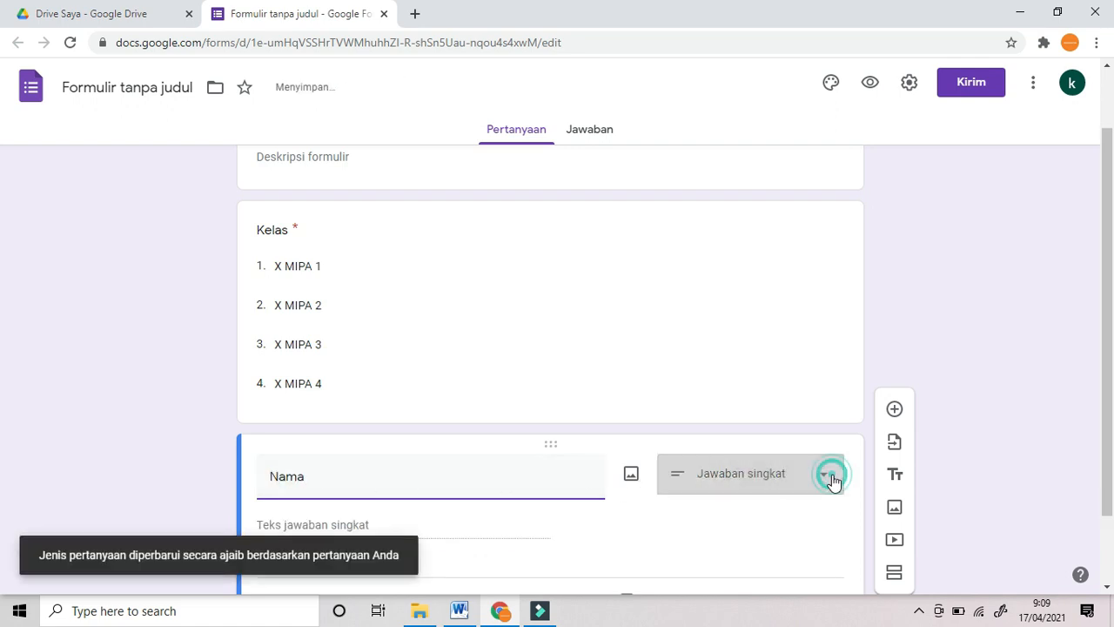
click(831, 479)
click(787, 104)
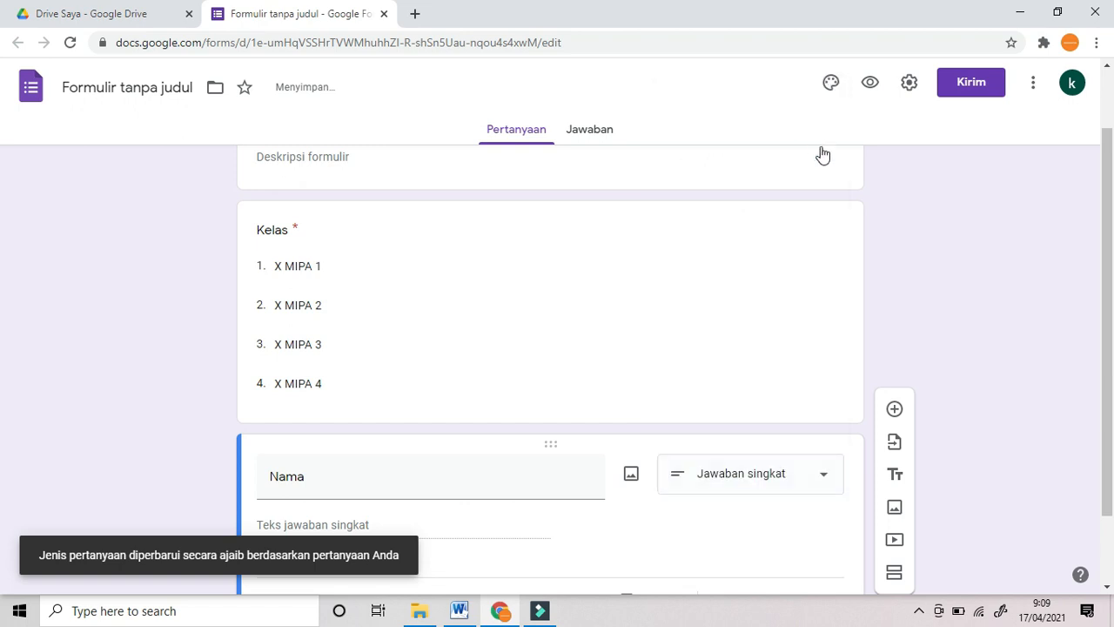
click(916, 293)
scroll(916, 295, down, 2)
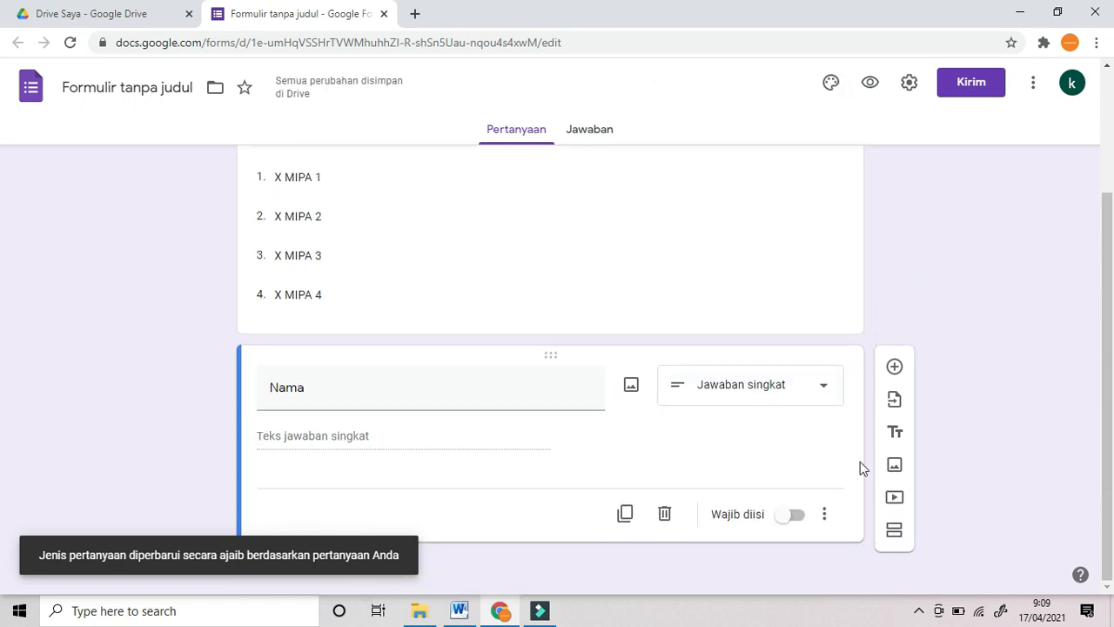
click(796, 519)
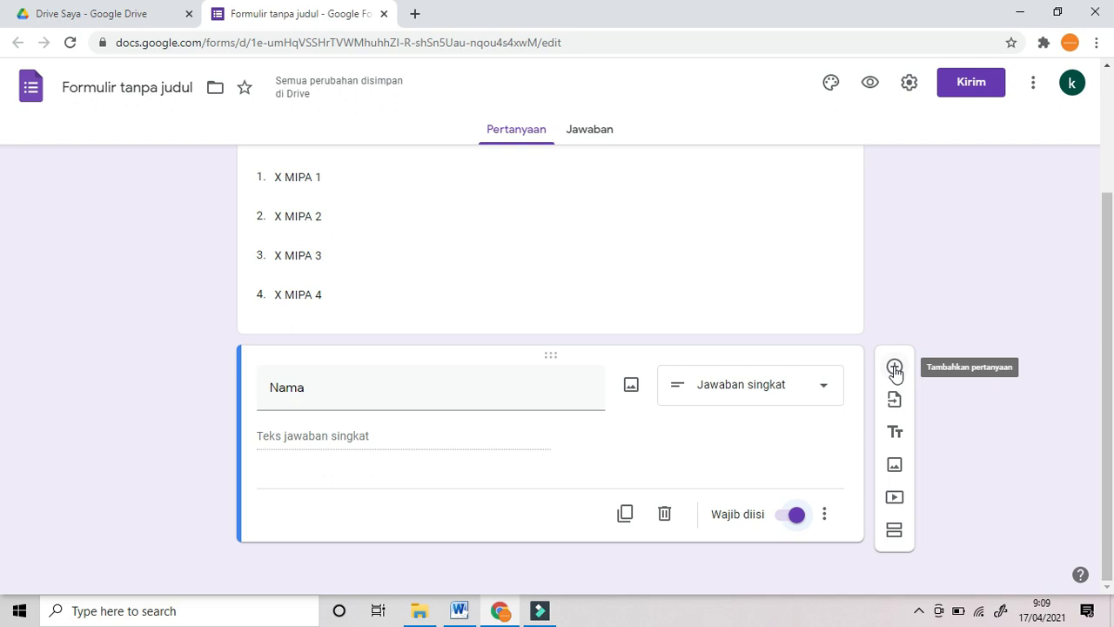
Step: Add a 'No Absen' question below Nama and make it a drop-down
click(894, 369)
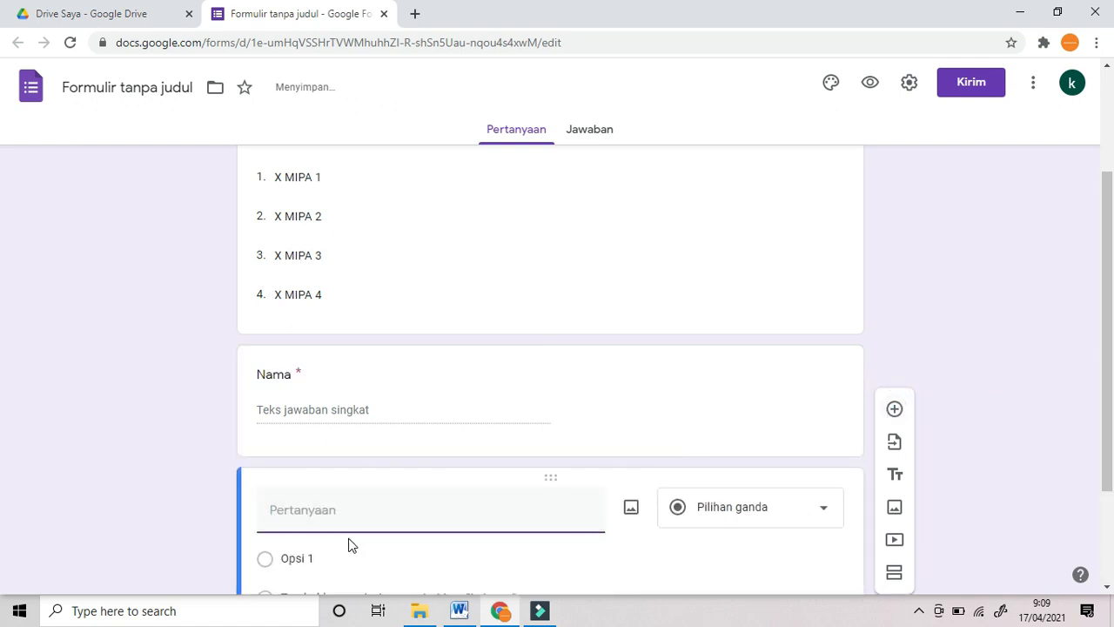
text(No Absen)
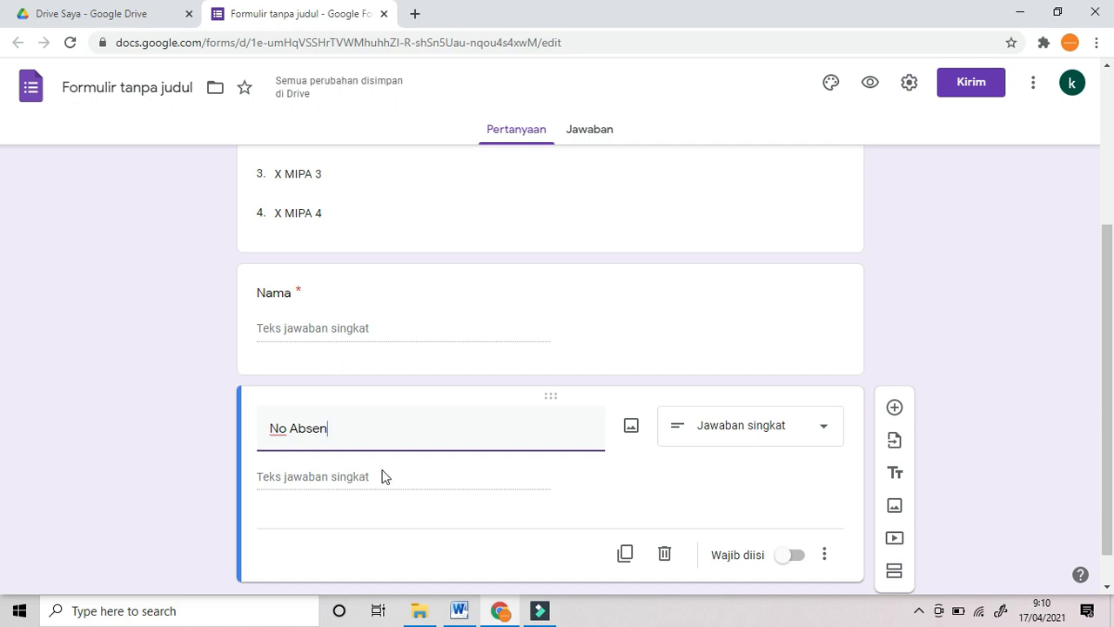
click(818, 435)
click(774, 270)
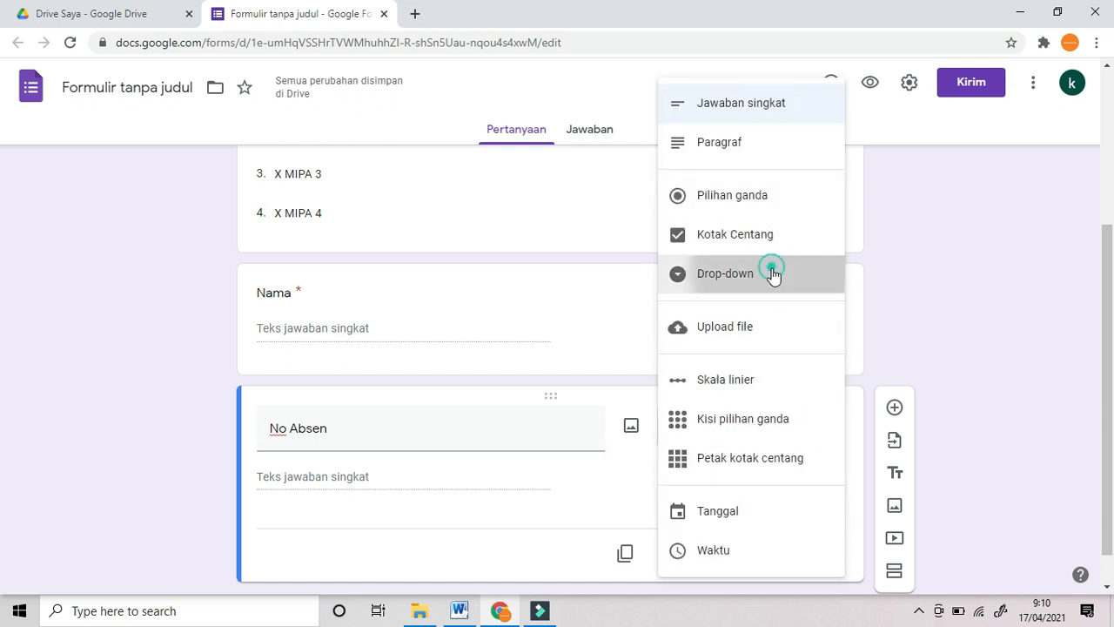
Step: Fill the No Absen drop-down with numbered choices 1 up to 36
click(319, 483)
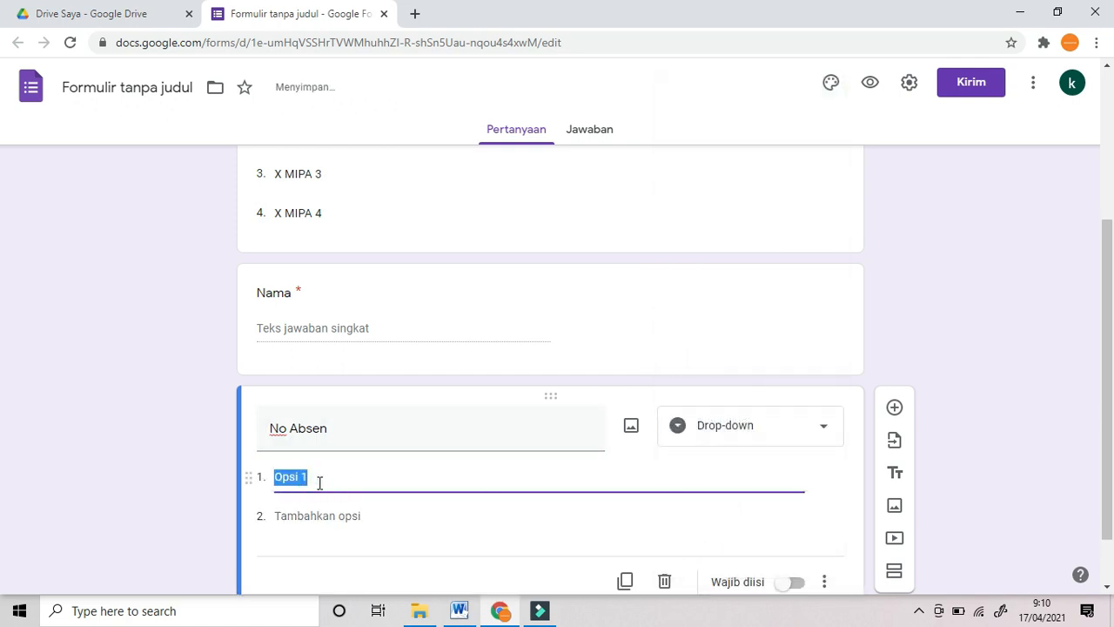
text(1)
click(310, 514)
text(2)
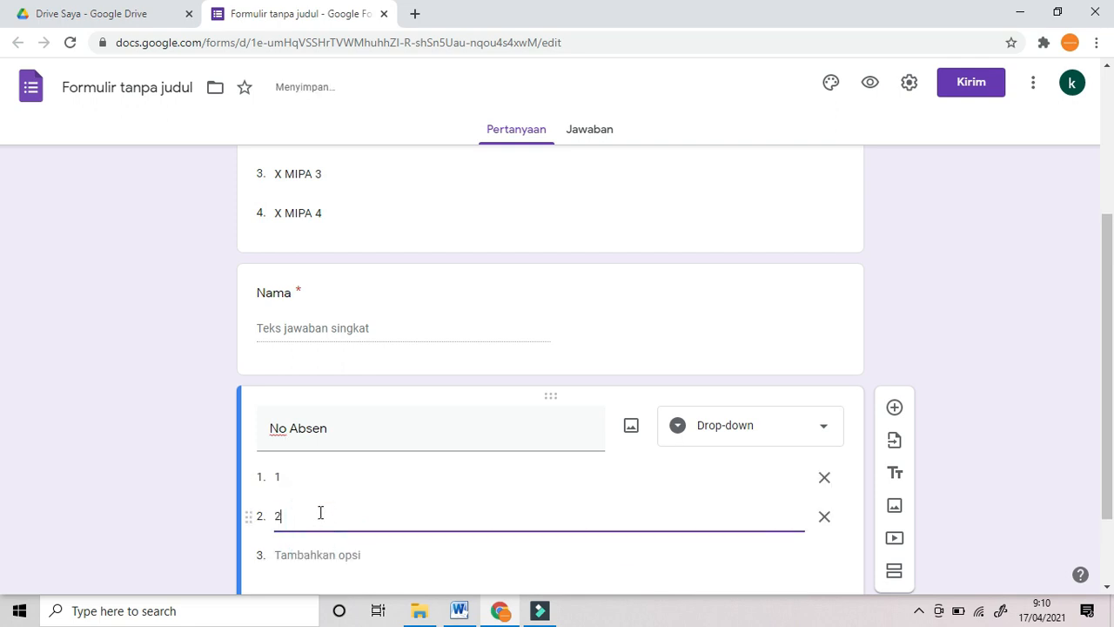
scroll(320, 513, down, 1)
click(301, 478)
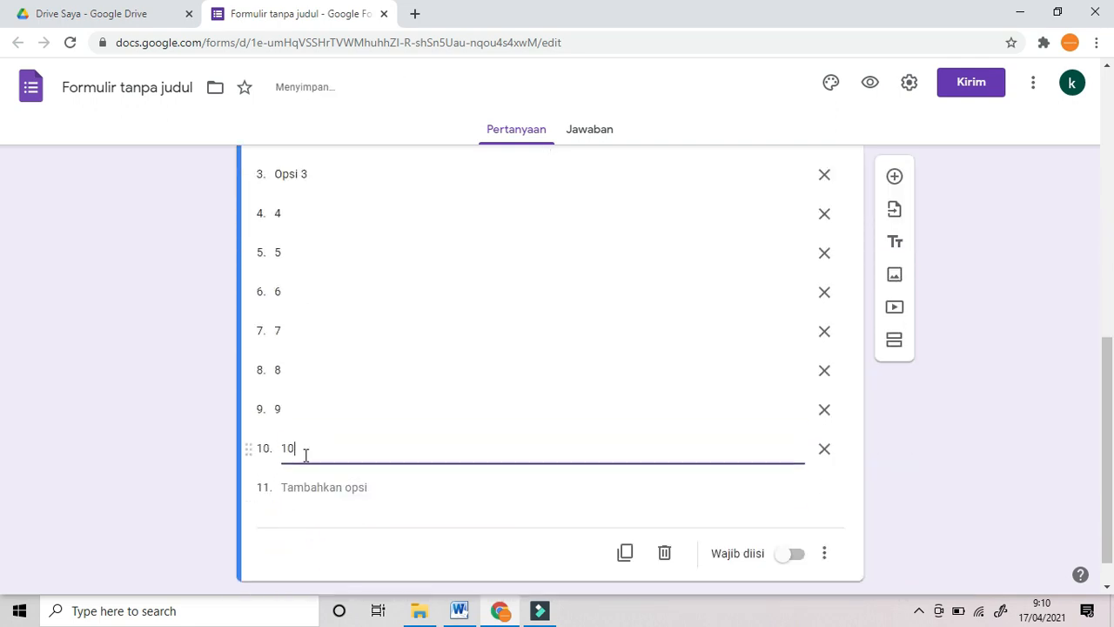
click(318, 487)
click(318, 524)
click(318, 557)
click(311, 521)
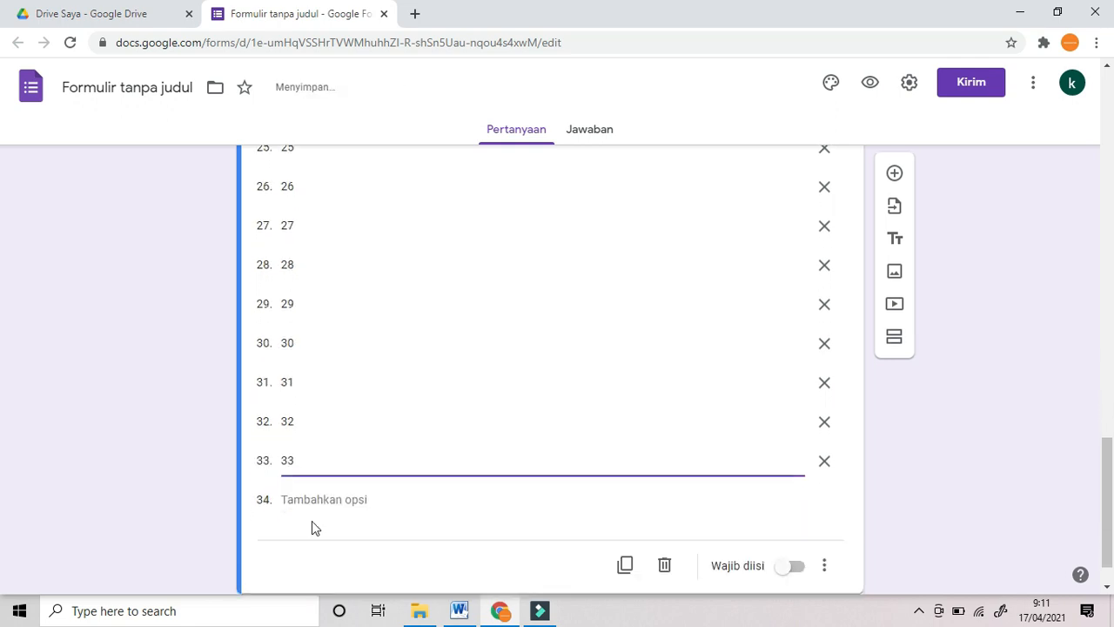
click(1026, 398)
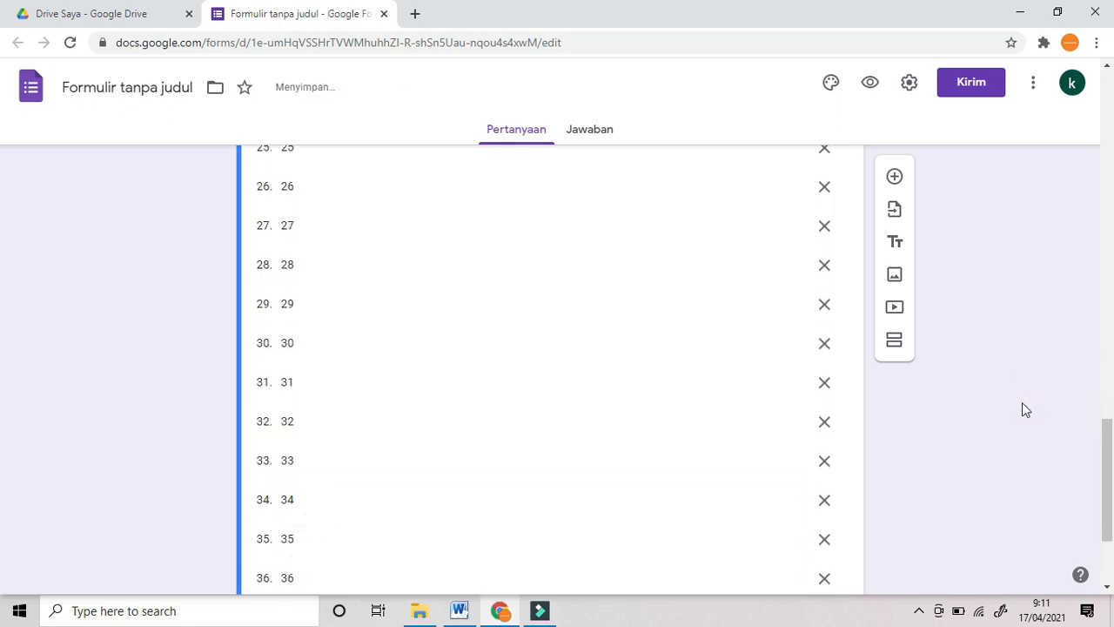
Step: Make No Absen required and add a new blank question after it
scroll(1022, 402, down, 2)
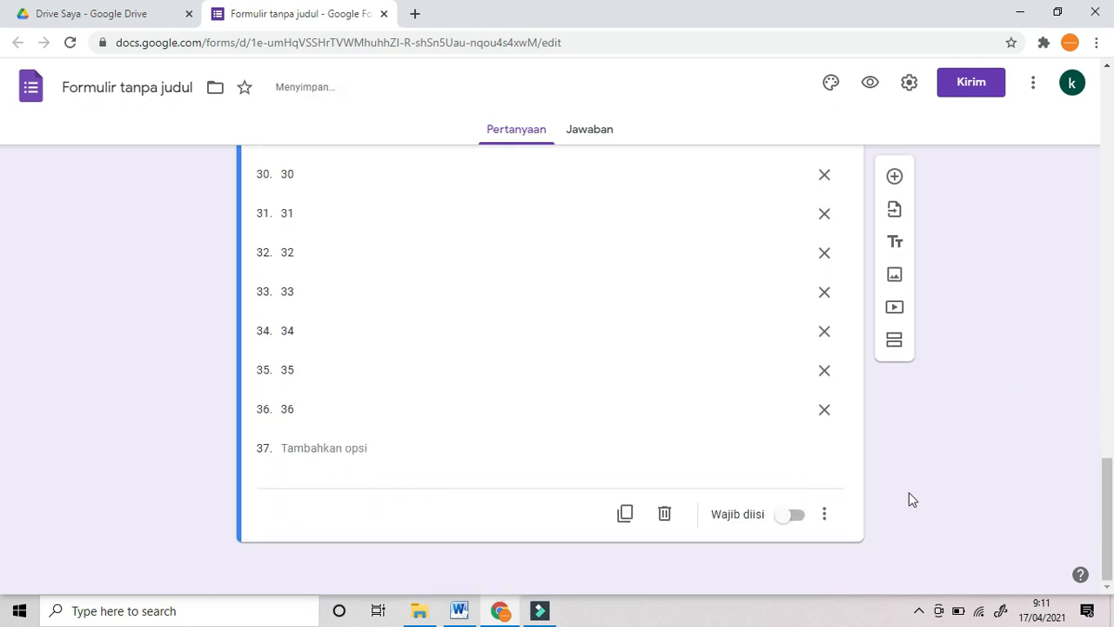
click(800, 515)
scroll(920, 479, up, 3)
scroll(918, 482, down, 3)
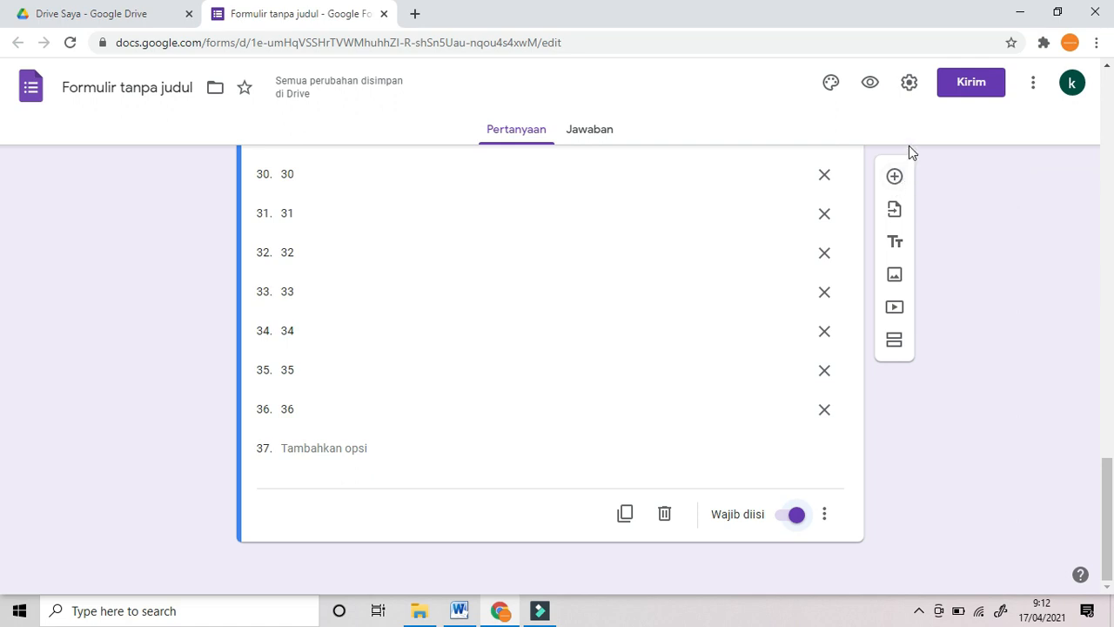
click(897, 180)
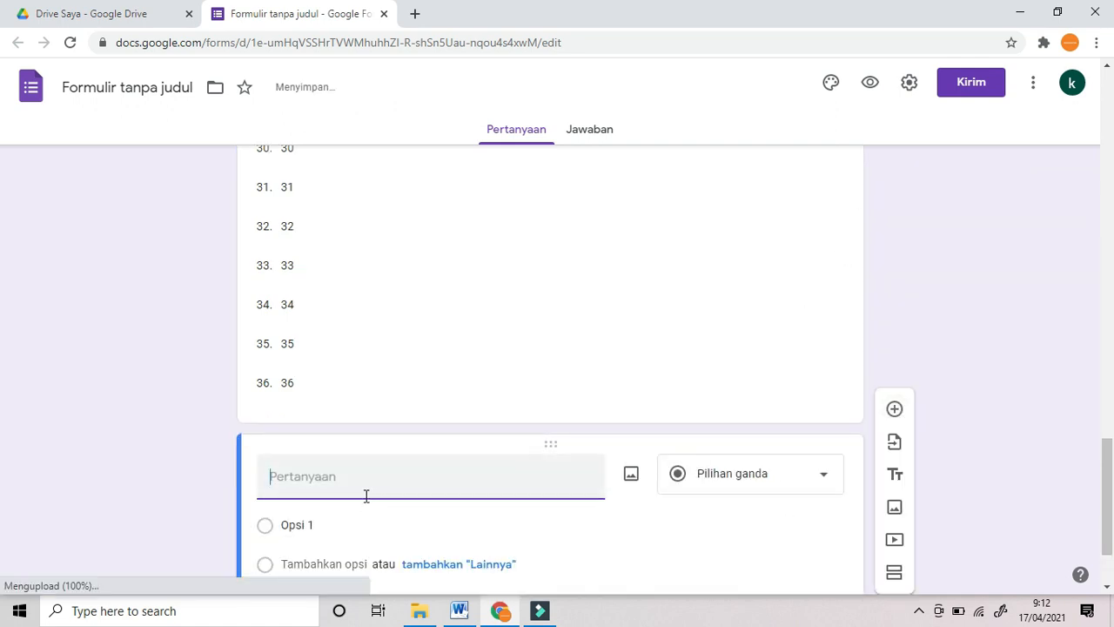
Step: Turn the new question into a short-answer question titled 'Token'
click(822, 477)
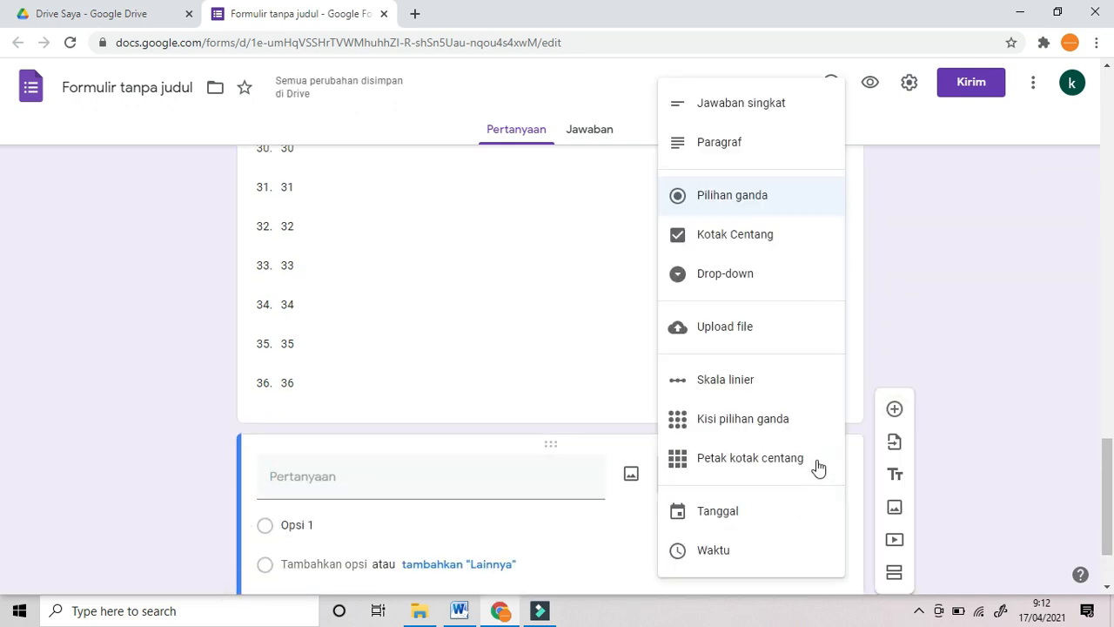
click(763, 105)
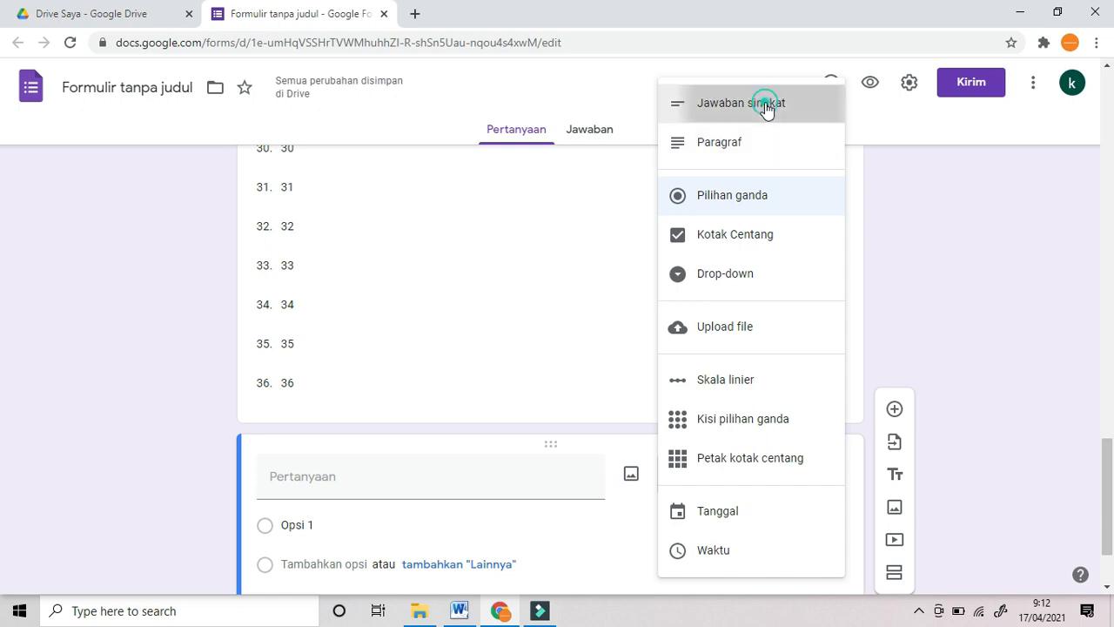
click(333, 489)
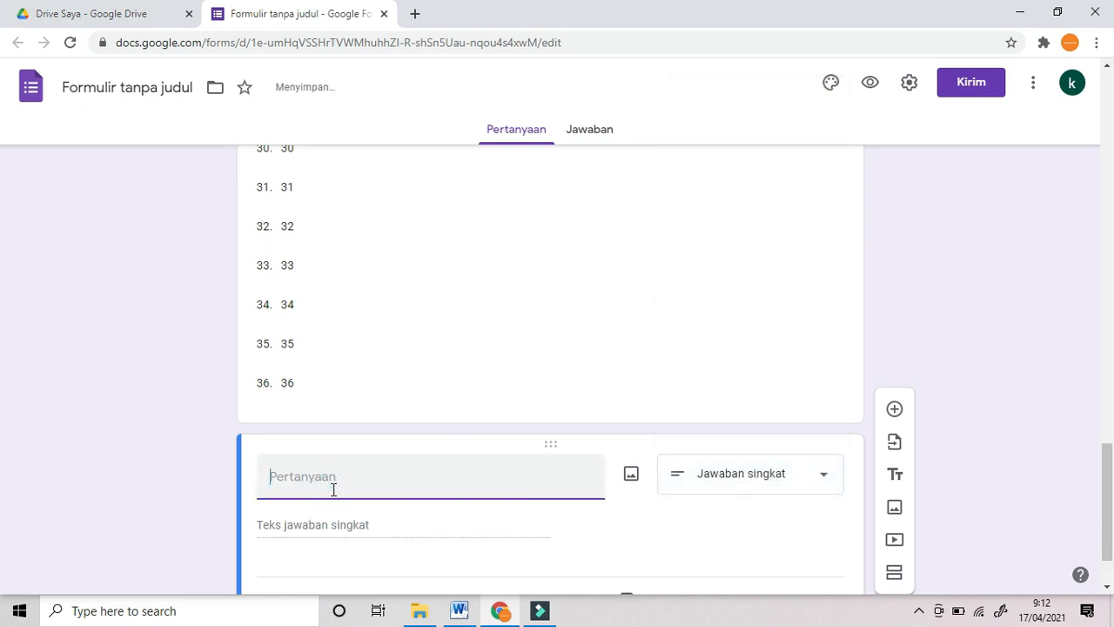
text(Token)
scroll(435, 457, down, 1)
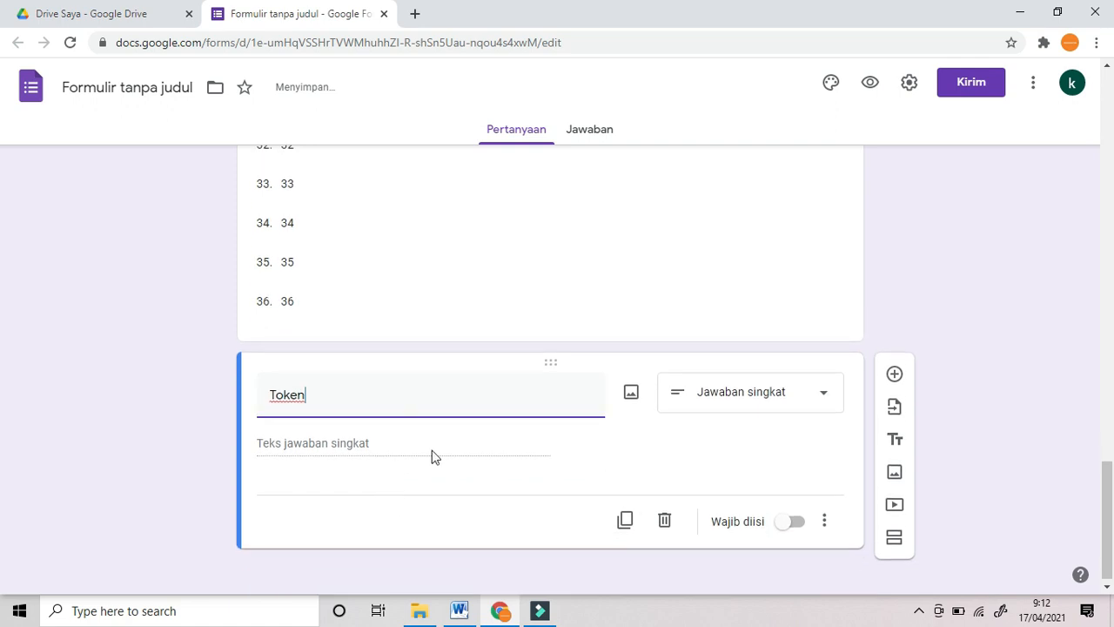
Step: Validate Token as text containing the token word, error 'Maaf token salah', and make it required
click(825, 524)
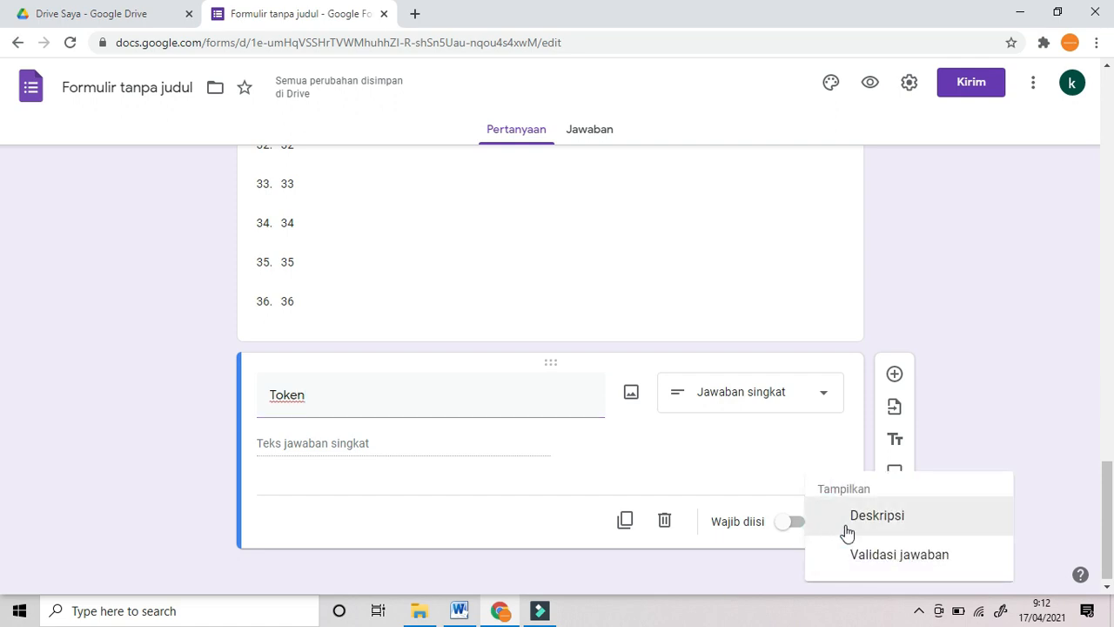
click(888, 555)
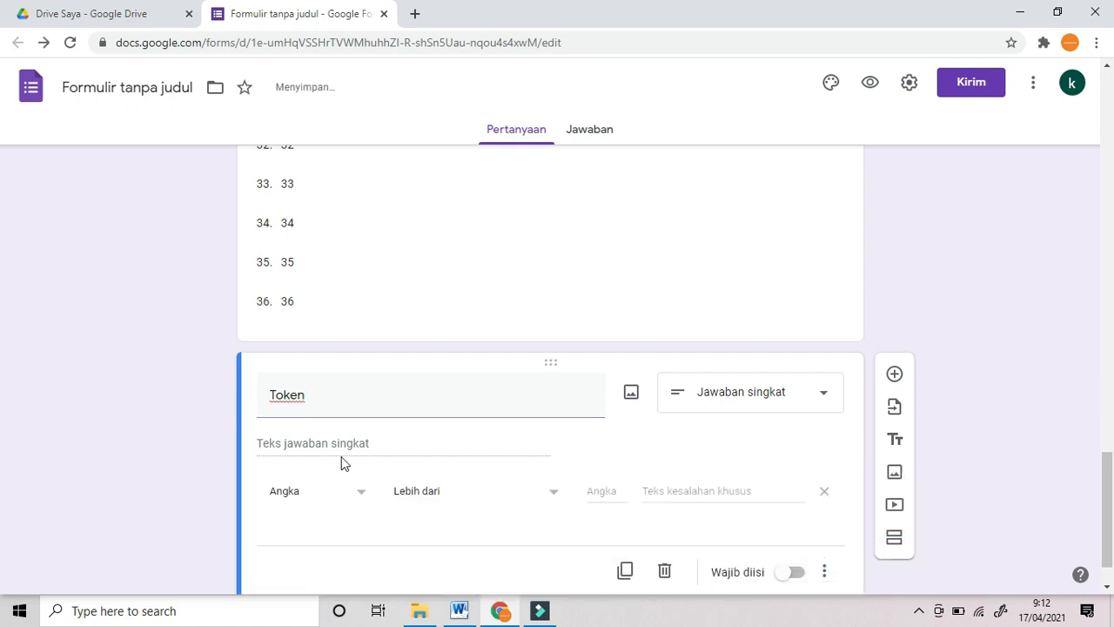
click(360, 493)
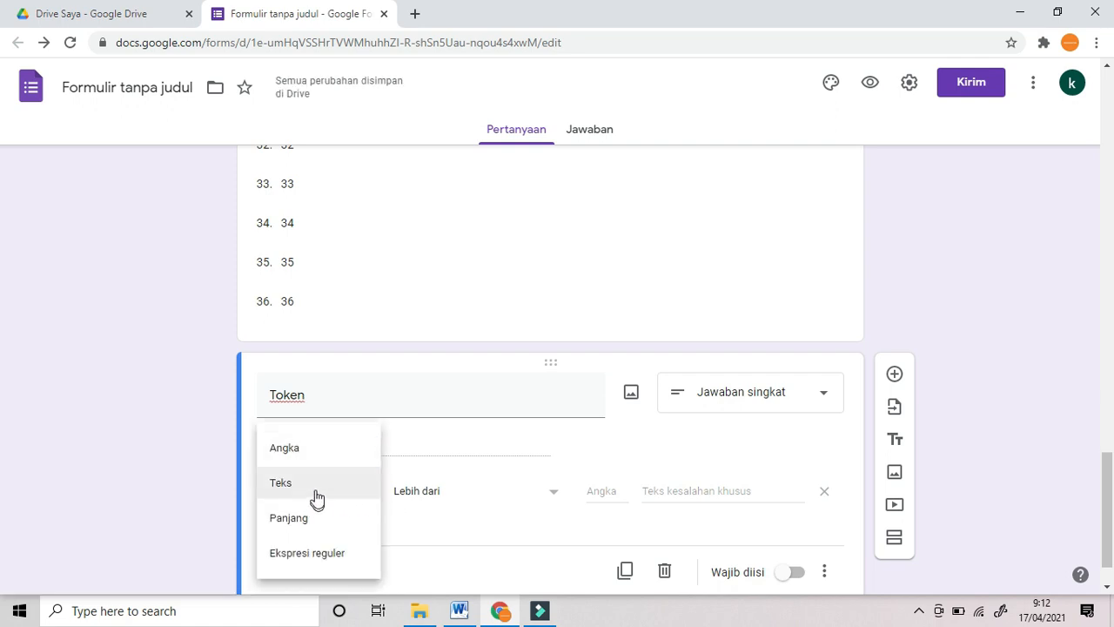
click(316, 494)
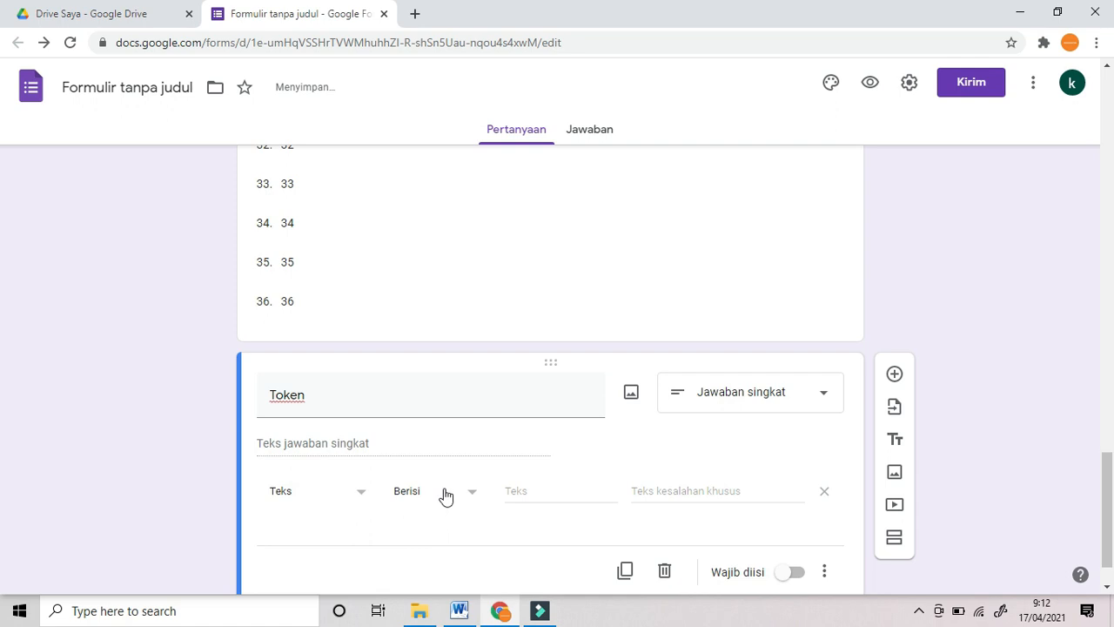
click(509, 492)
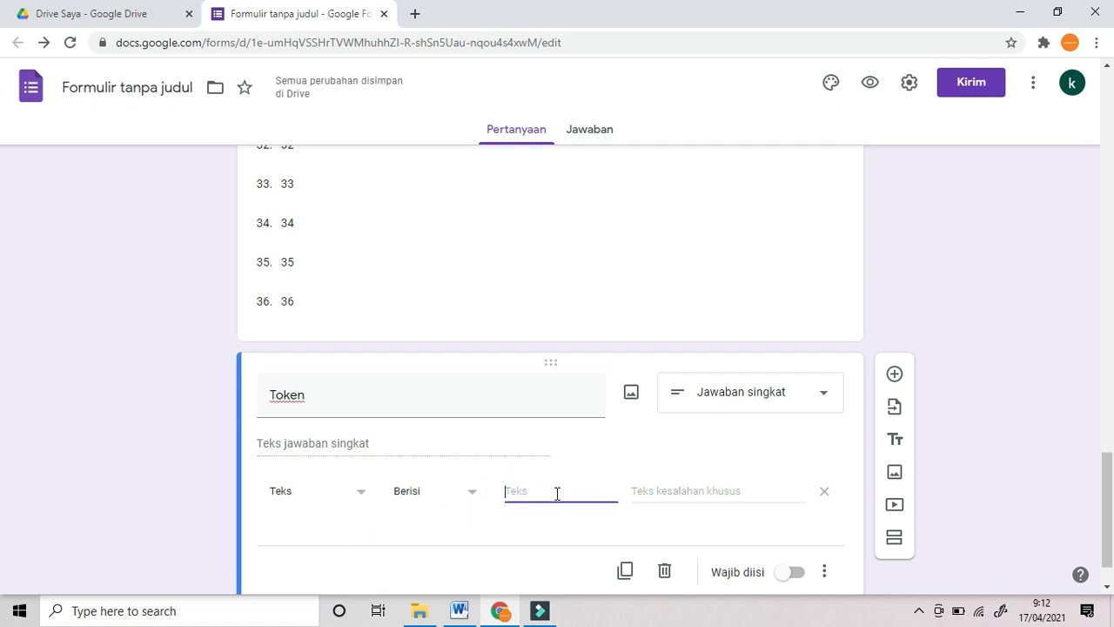
text(JAWABAN)
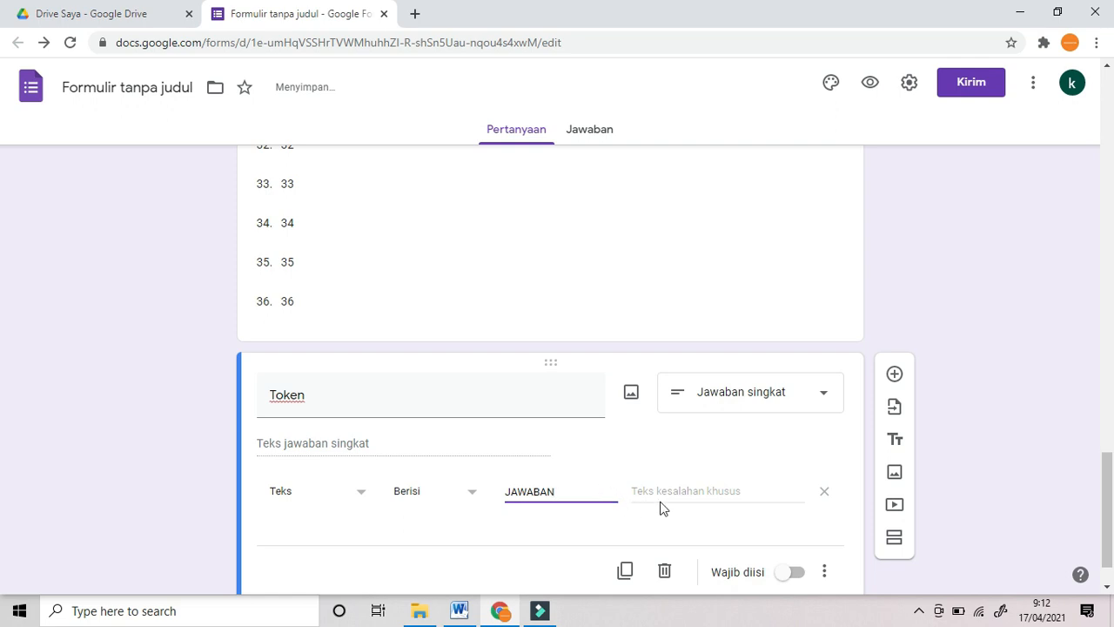
click(666, 491)
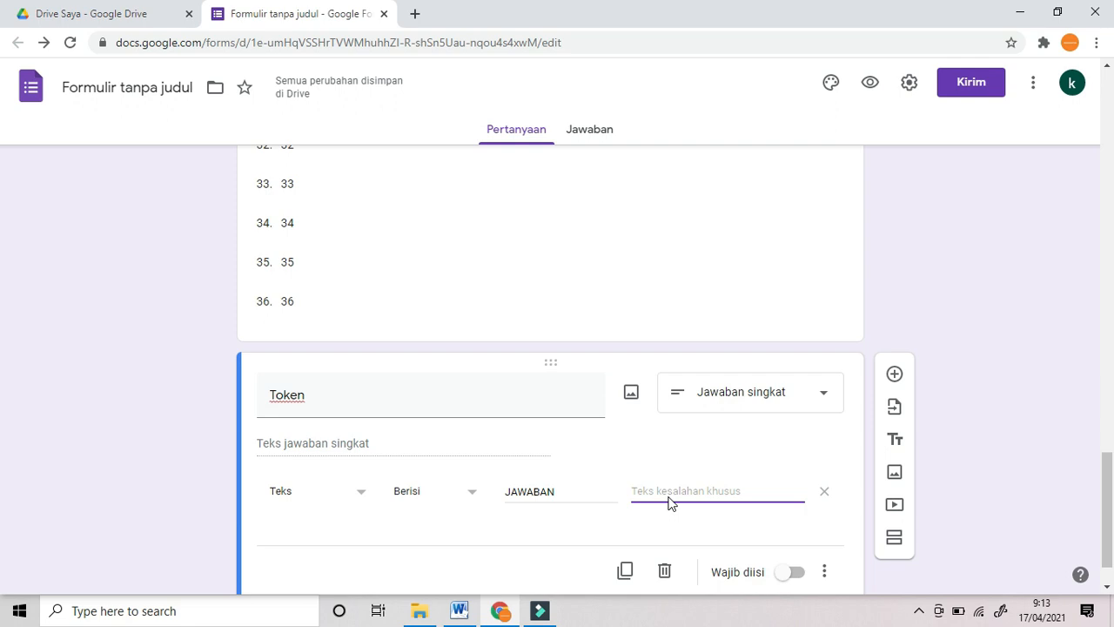
text(Maaf token salah)
scroll(800, 570, down, 1)
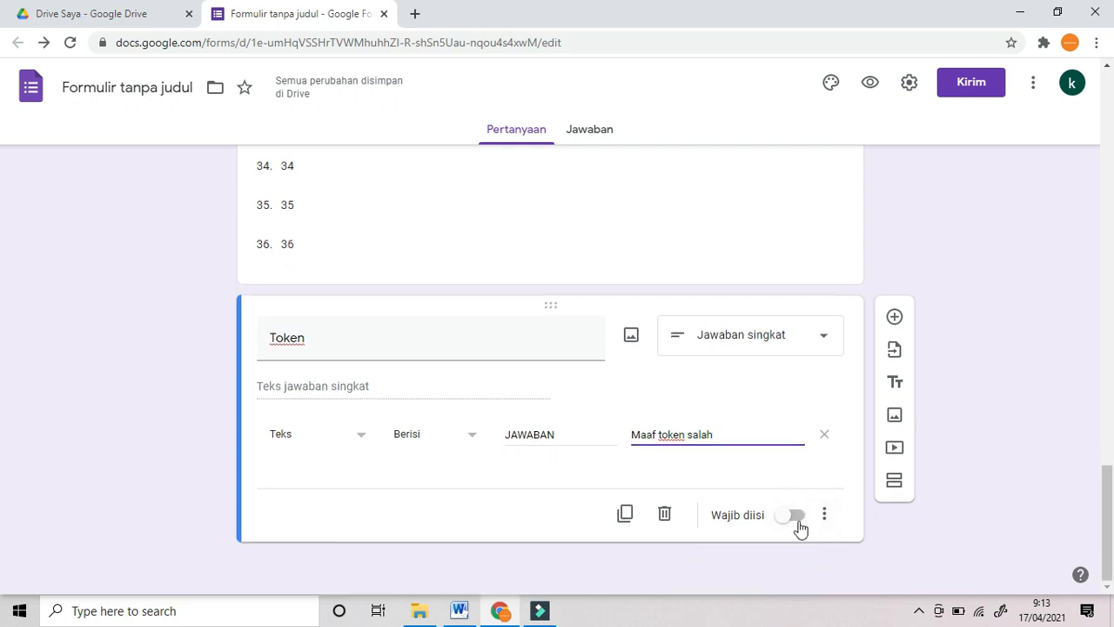
click(795, 516)
click(998, 435)
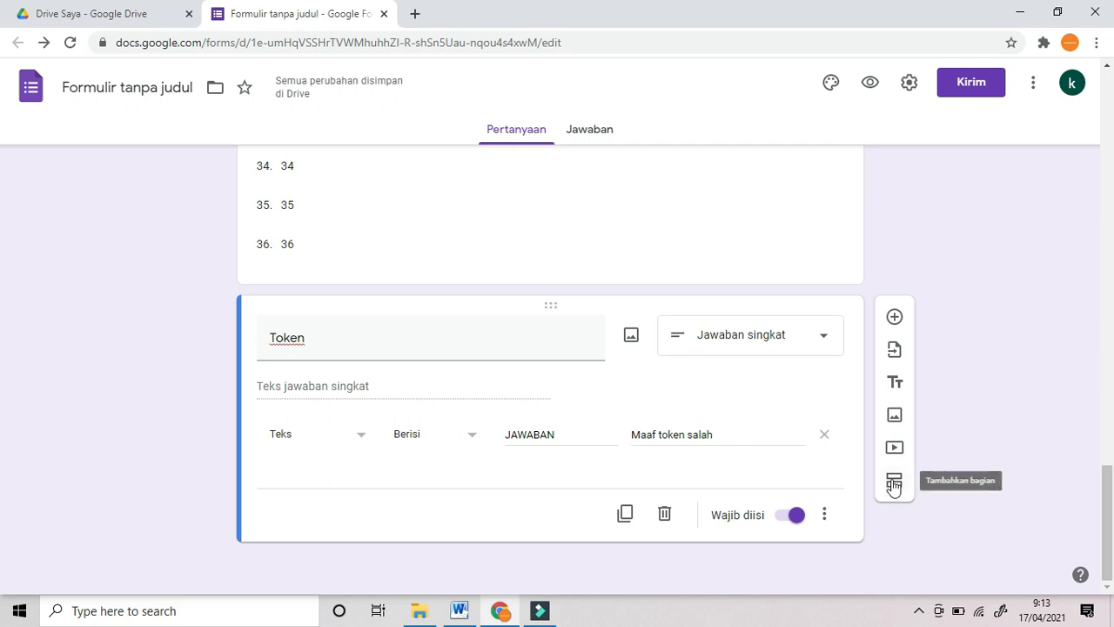
Step: Add a new section after the Token question and title it 'SOAL'
click(894, 484)
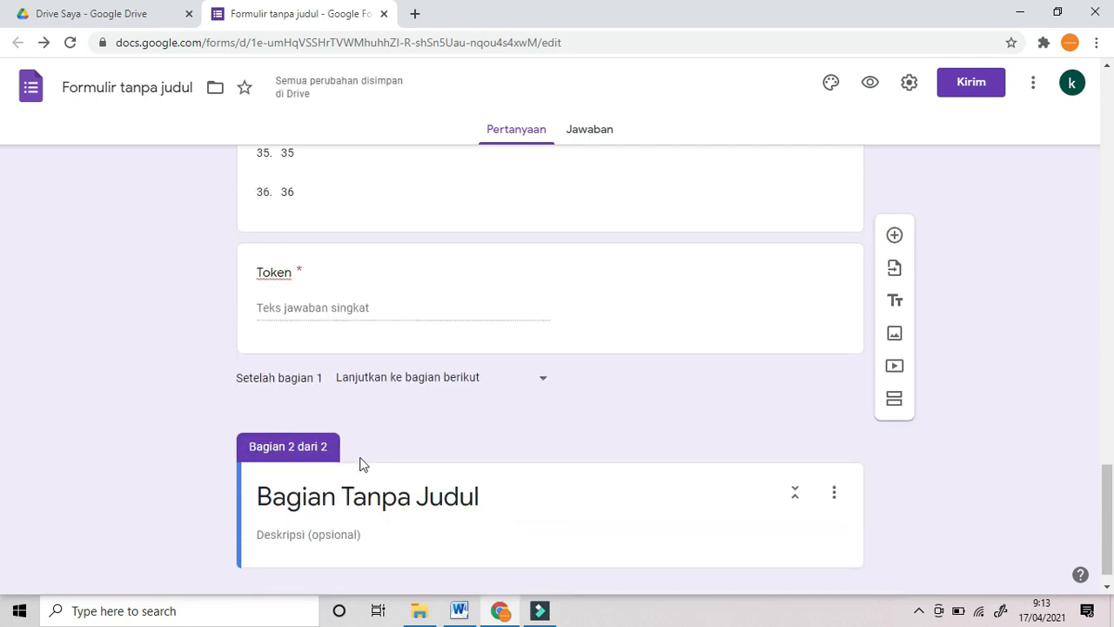
scroll(480, 396, up, 15)
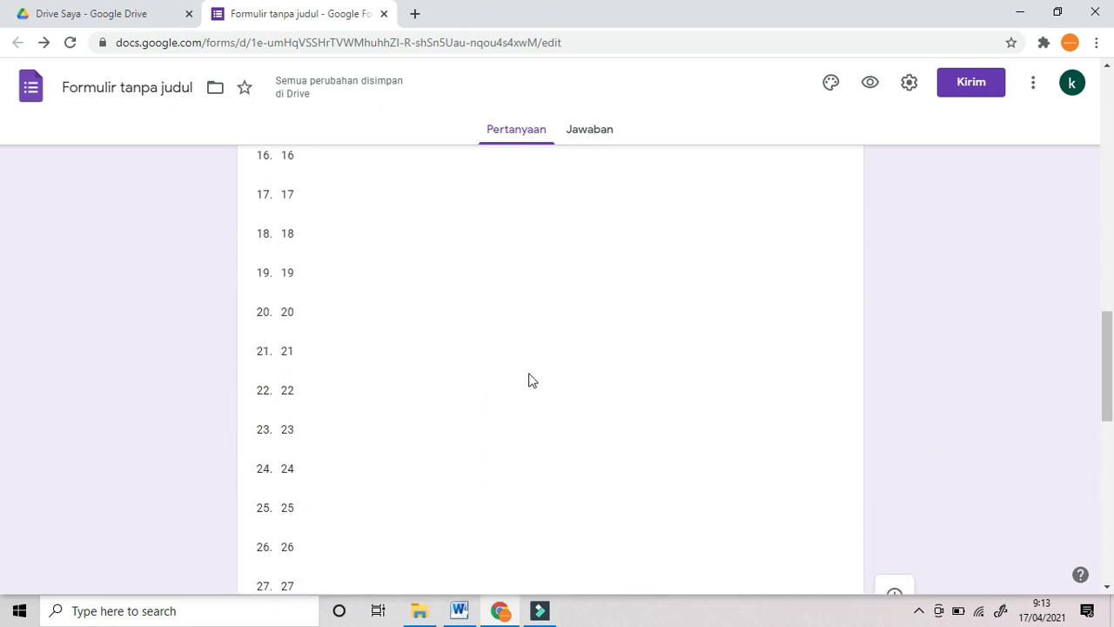
scroll(542, 430, down, 9)
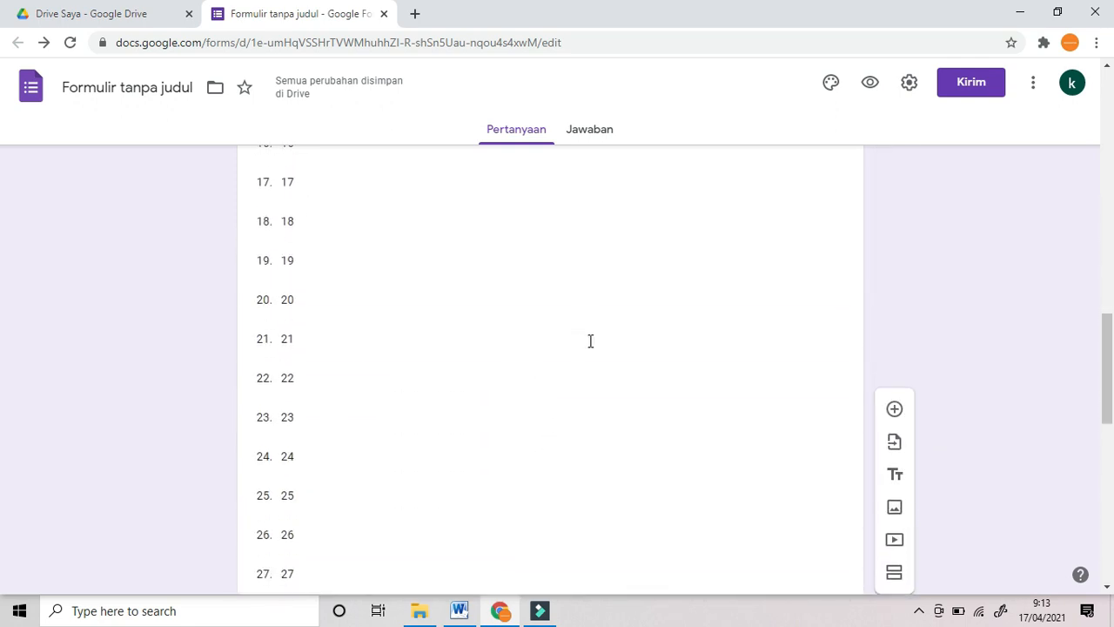
scroll(592, 382, down, 3)
scroll(598, 425, down, 8)
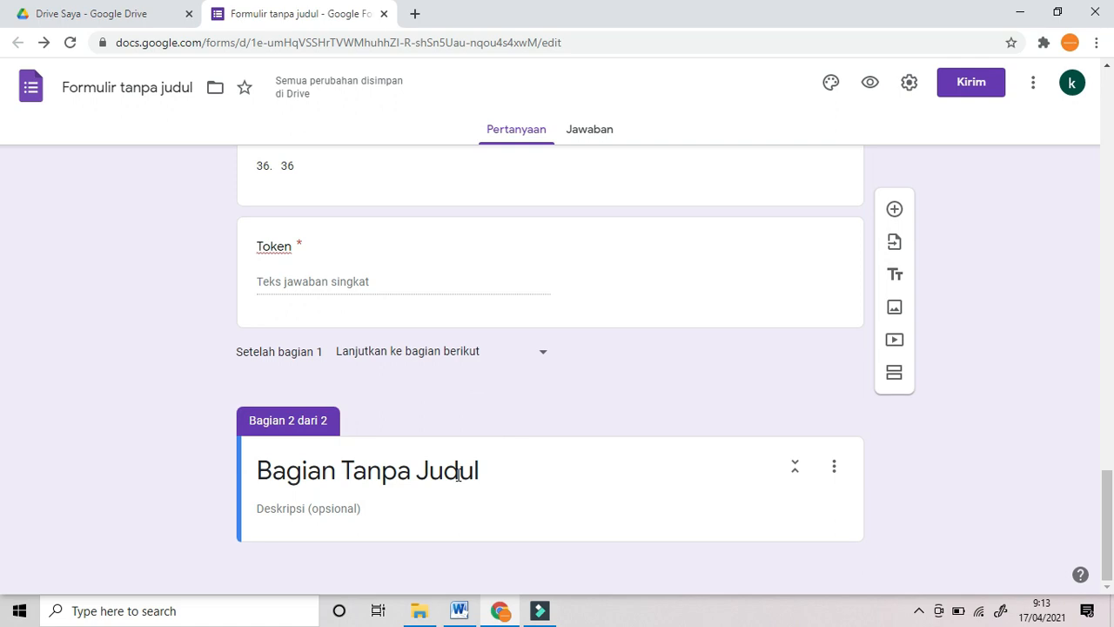
click(462, 471)
text(SOA)
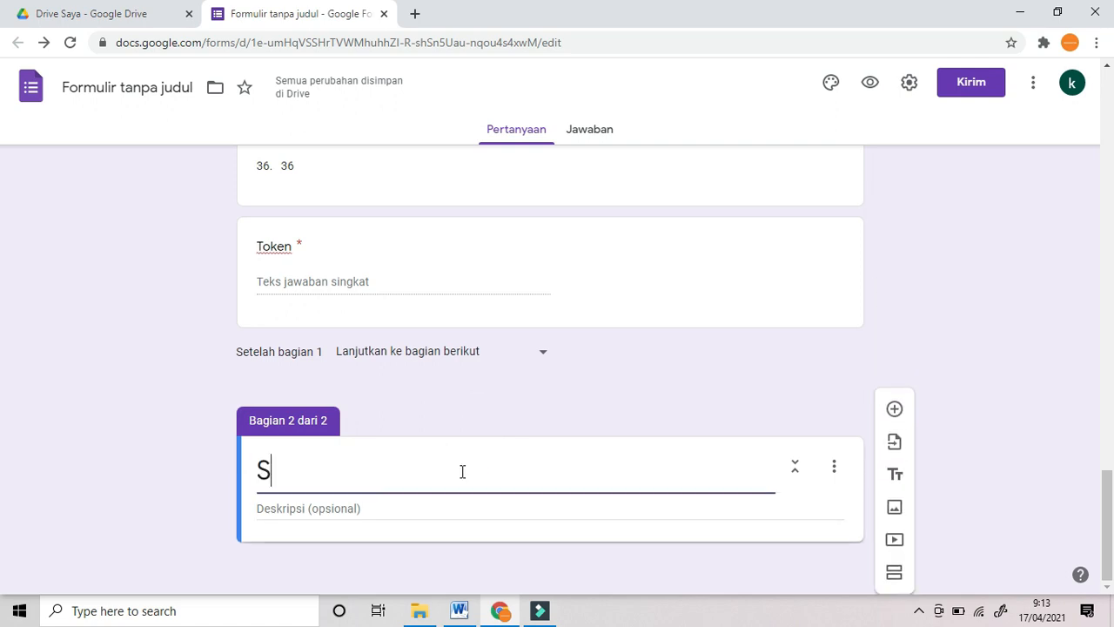
text(L)
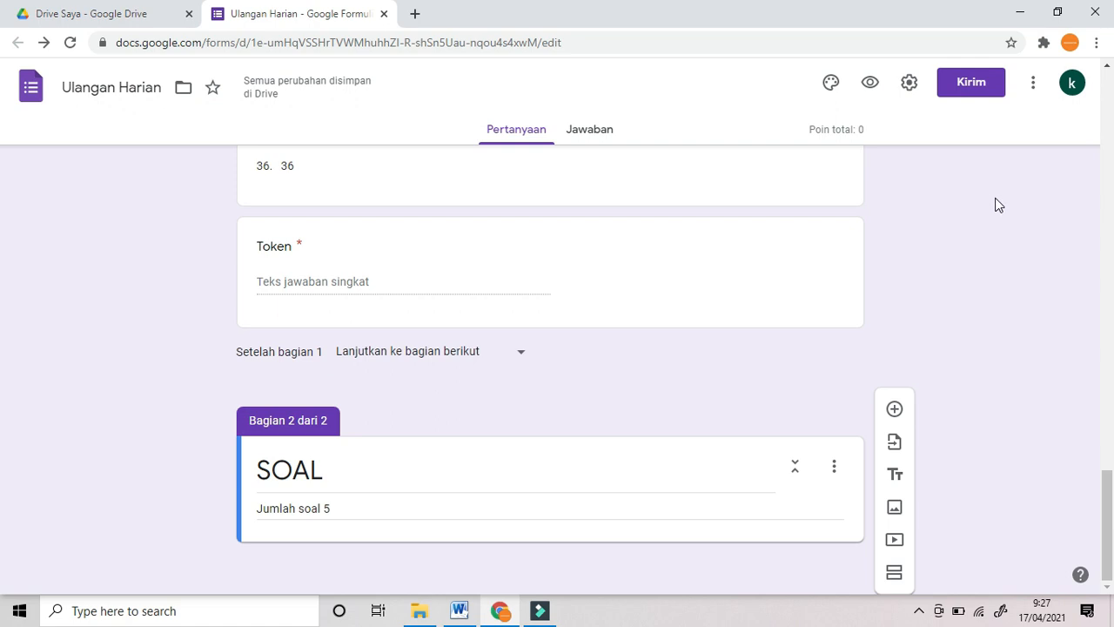
Step: Set the default quiz point value to 20 in Preferensi and save it
click(1035, 90)
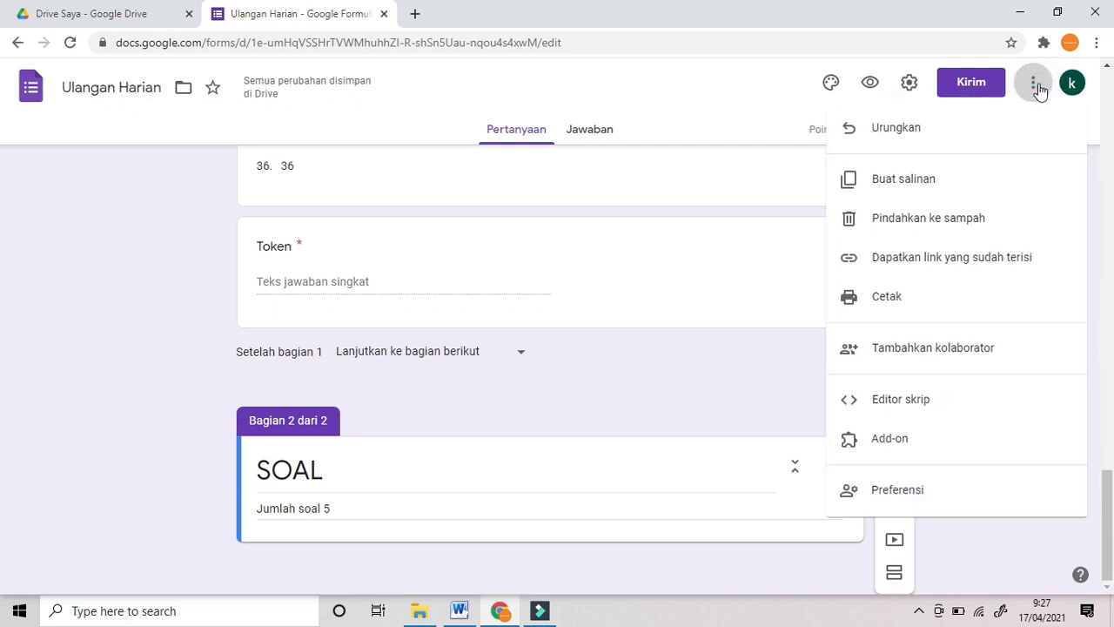
click(910, 498)
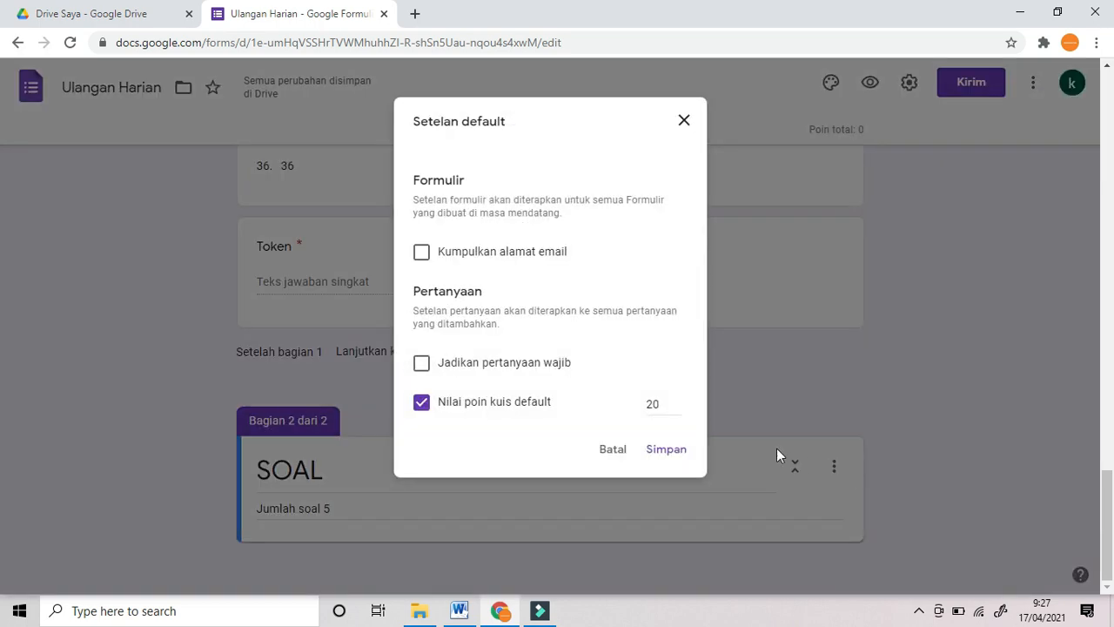
click(422, 404)
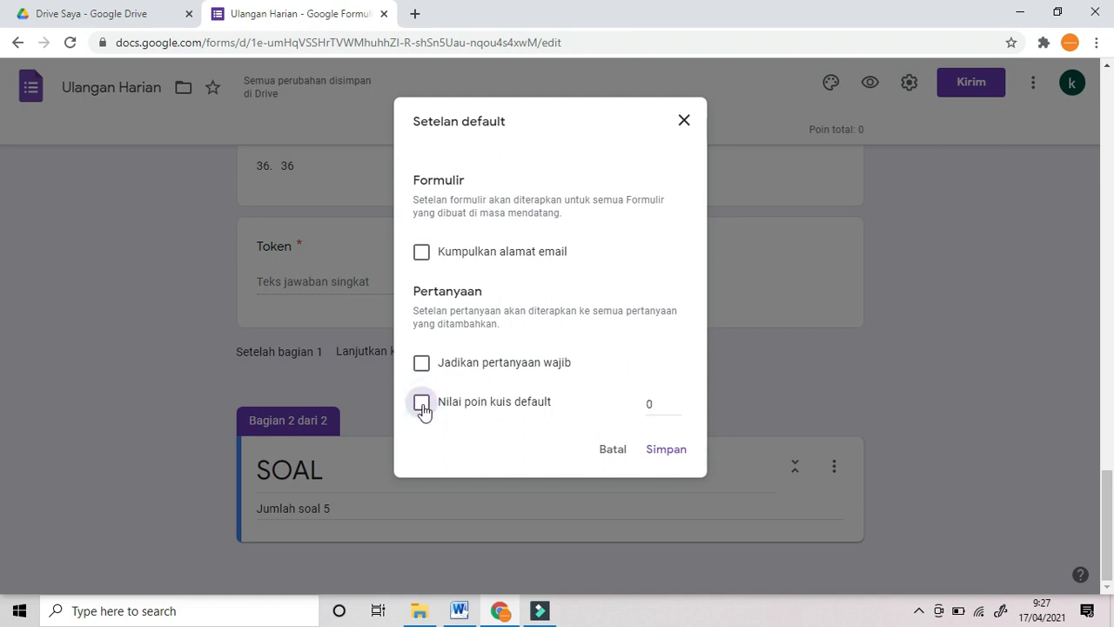
click(422, 404)
double_click(651, 407)
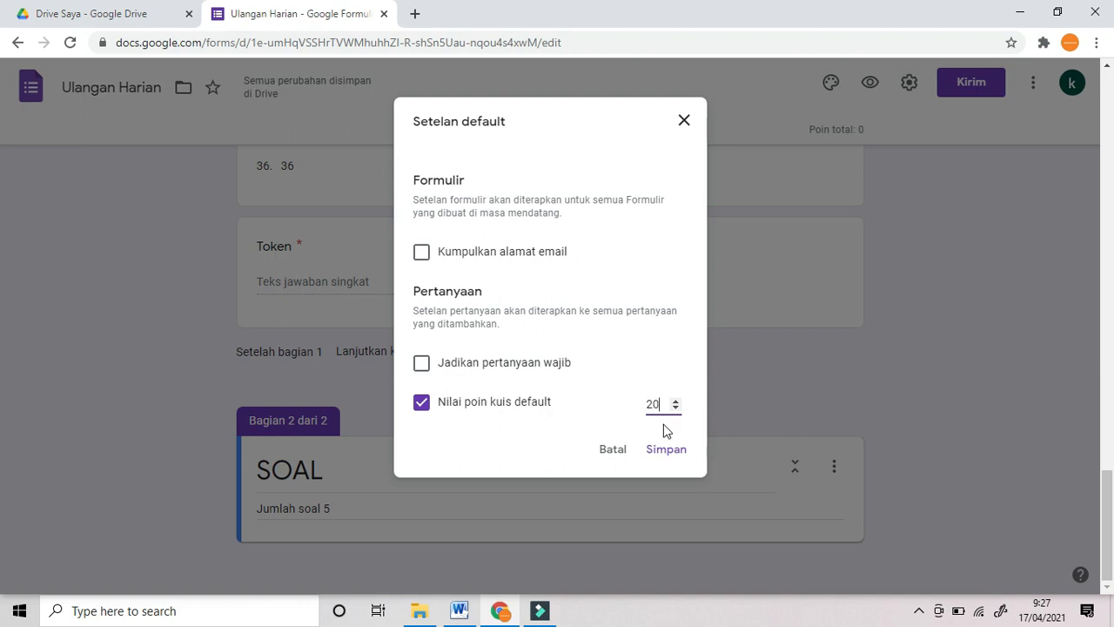
click(666, 449)
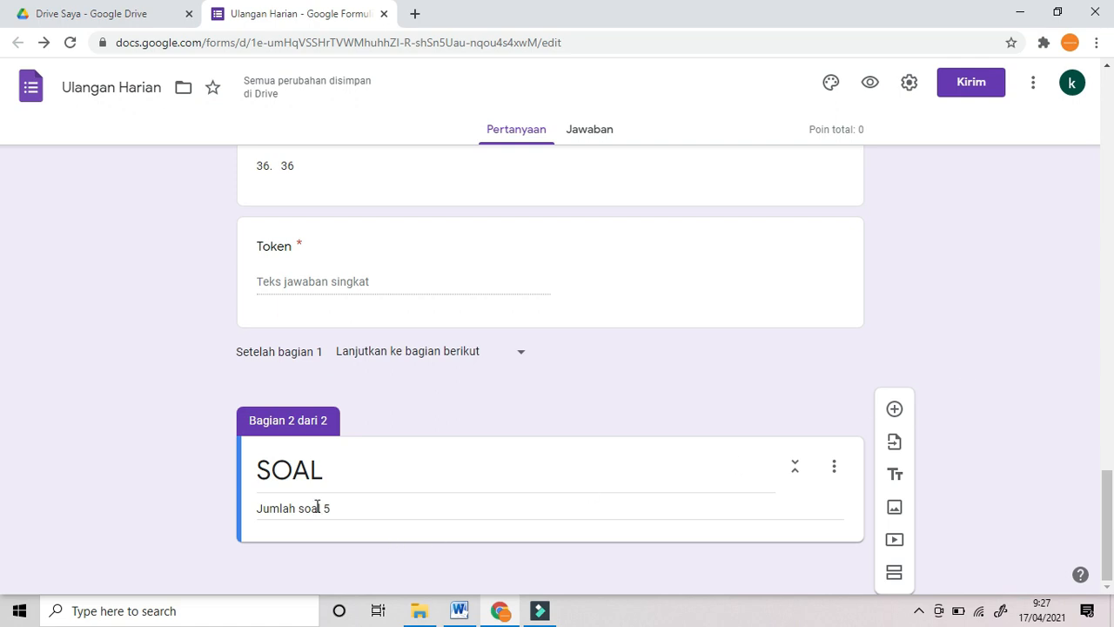
Step: Add a new multiple-choice question below the SOAL section
click(938, 353)
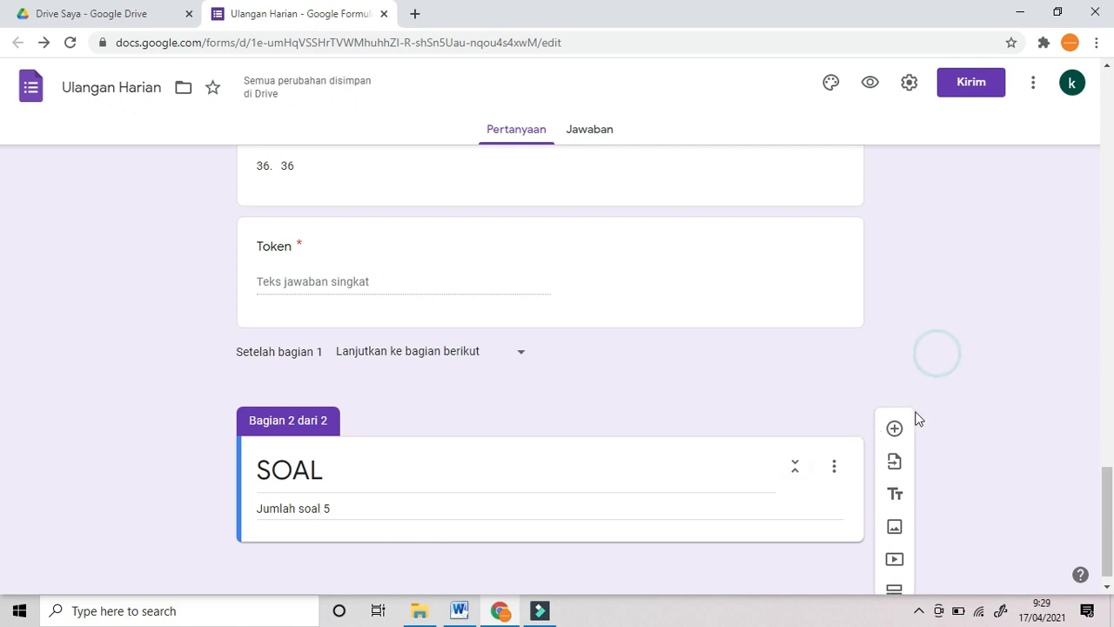
scroll(819, 376, down, 1)
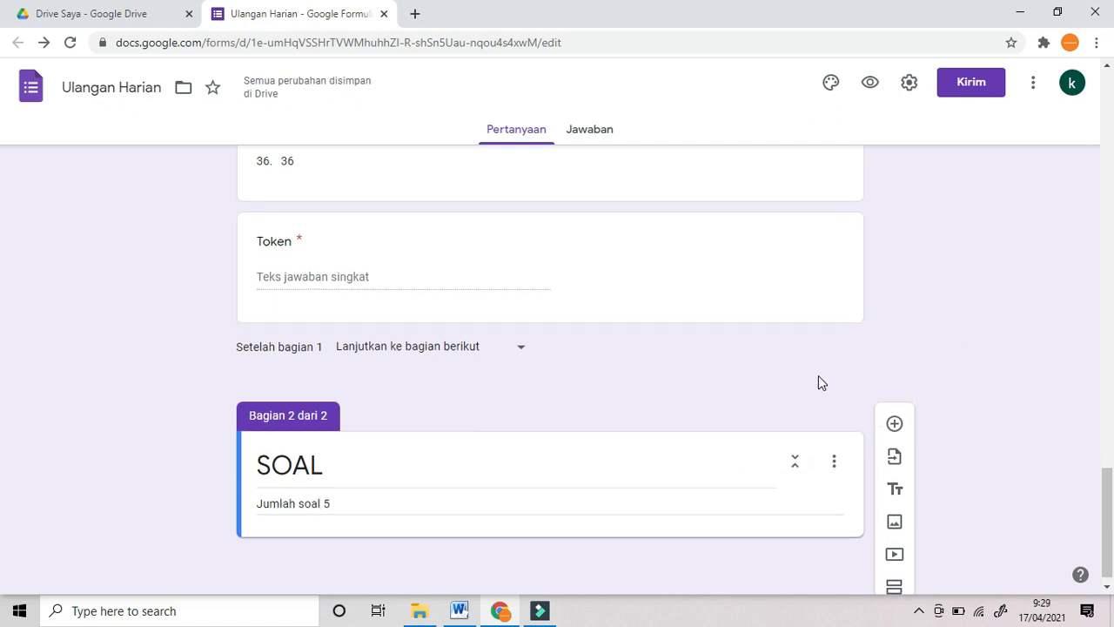
click(894, 409)
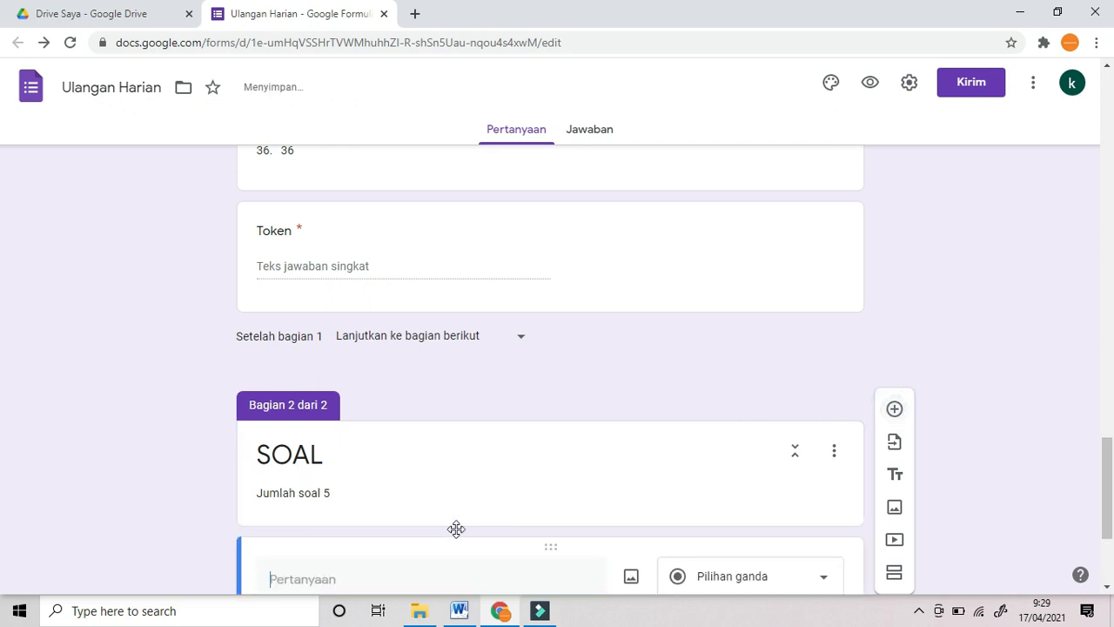
Step: Paste the lamp-craft business question text from Word into the new question
click(459, 611)
drag(364, 243, 713, 275)
key(ctrl+c)
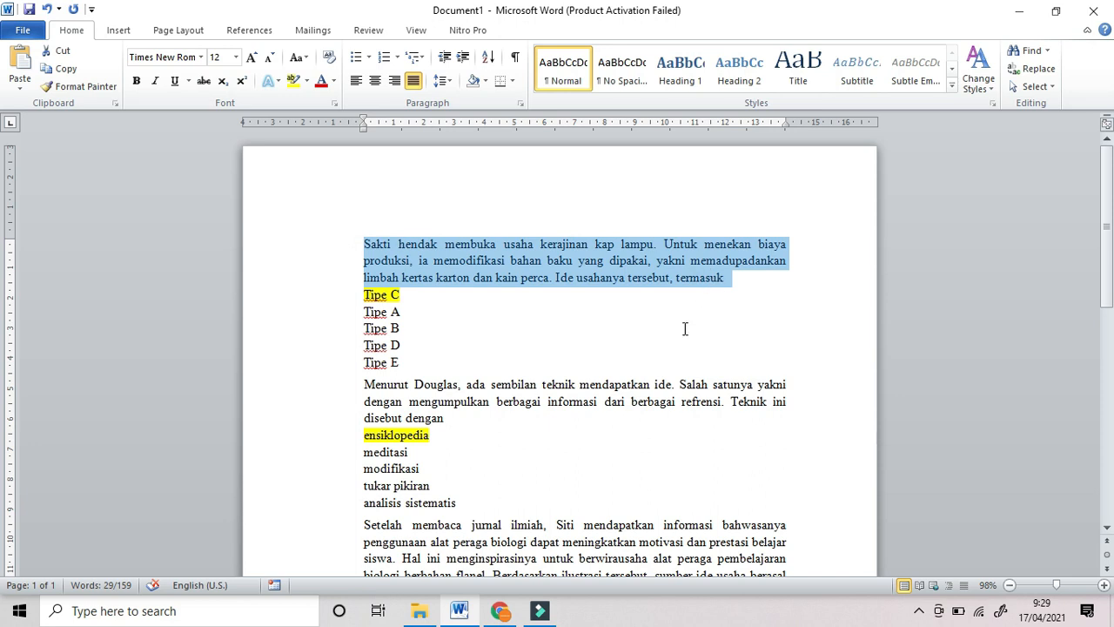
click(501, 612)
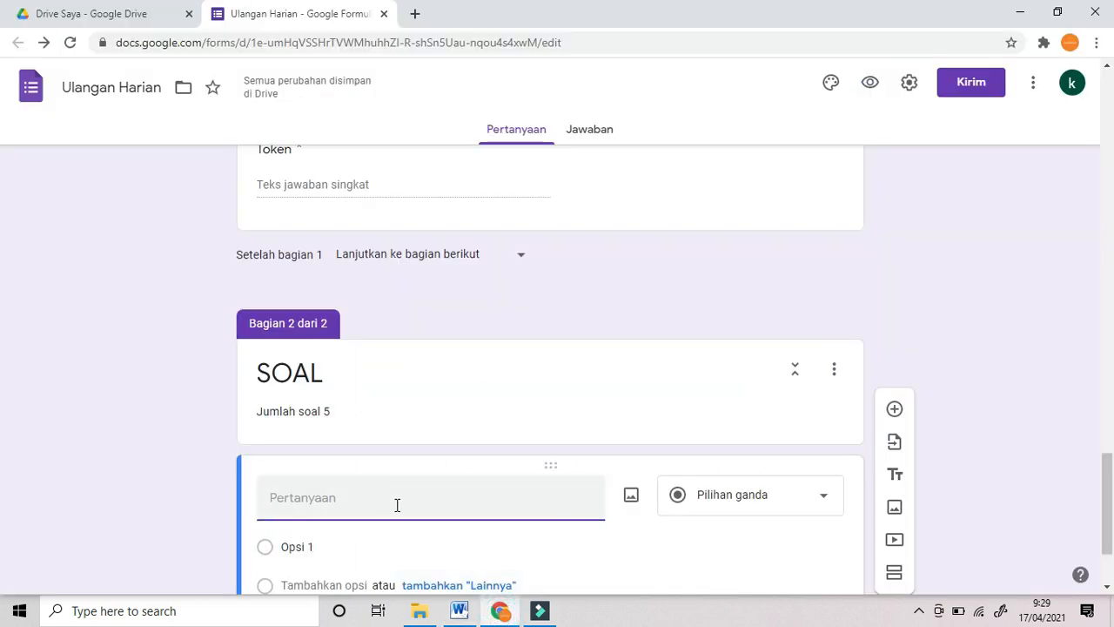
key(ctrl+v)
Step: Replace Opsi 1 with the five pasted options Tipe C to Tipe E
click(458, 611)
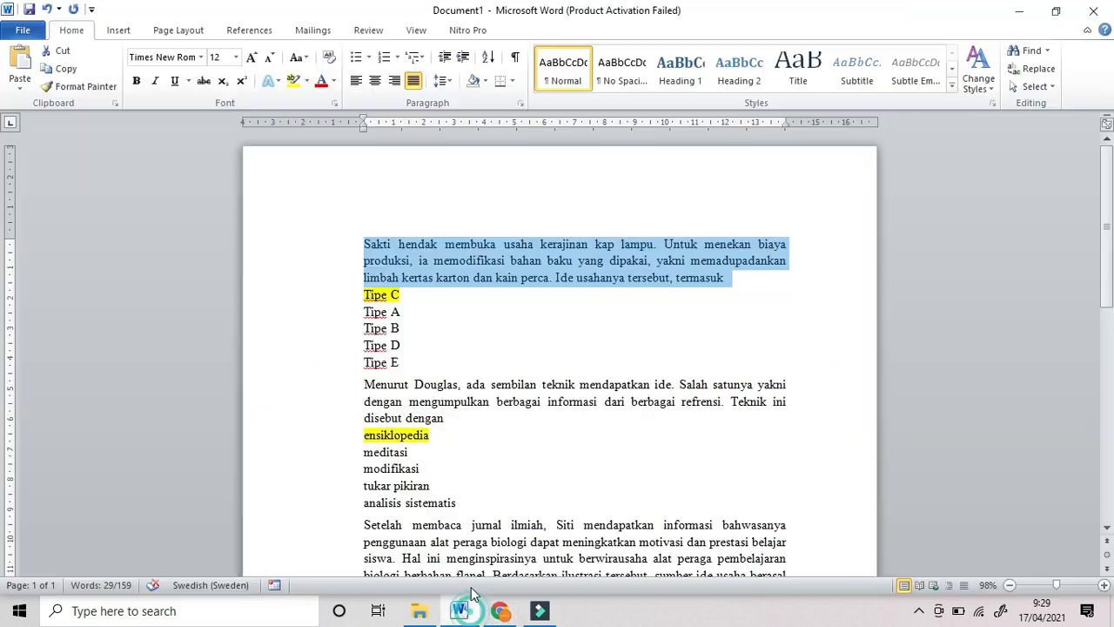
drag(364, 294, 415, 365)
key(ctrl+c)
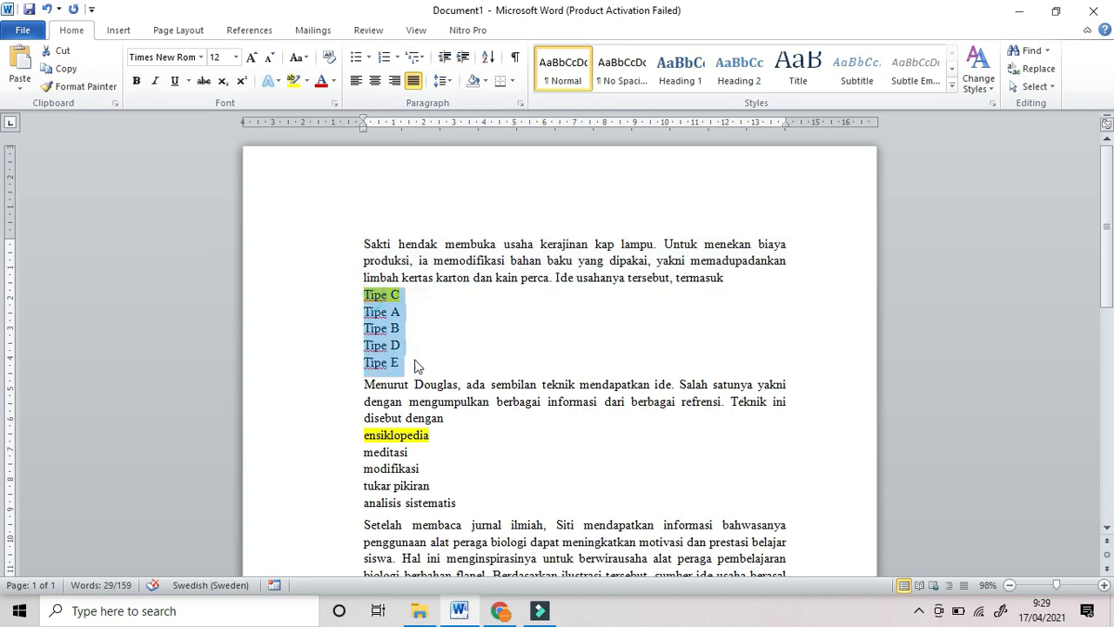
click(500, 610)
scroll(435, 488, down, 3)
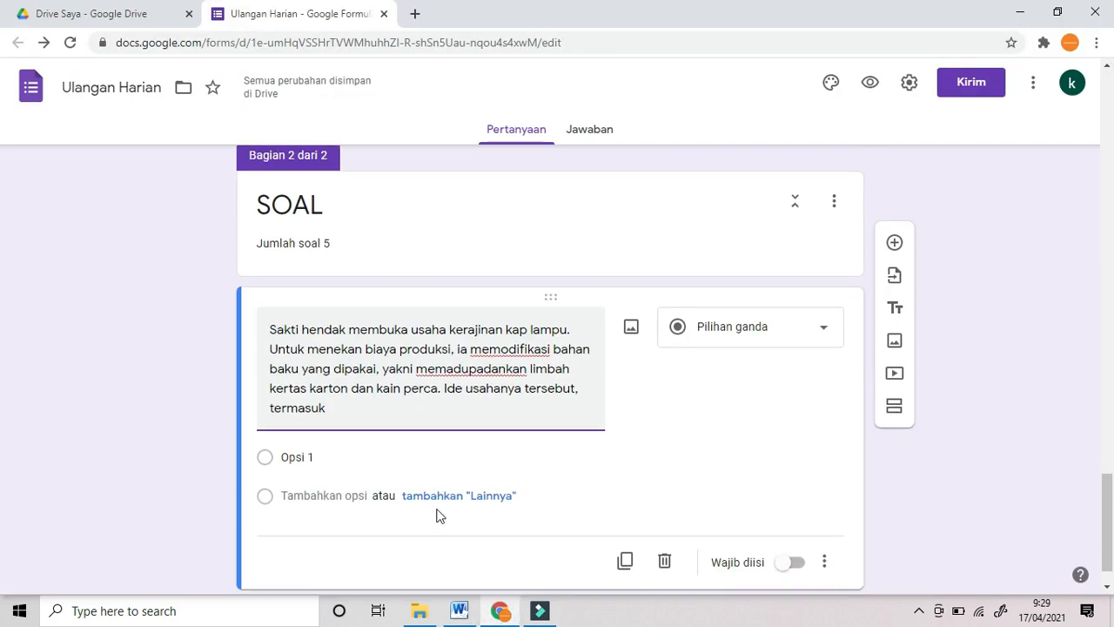
click(333, 409)
click(333, 409)
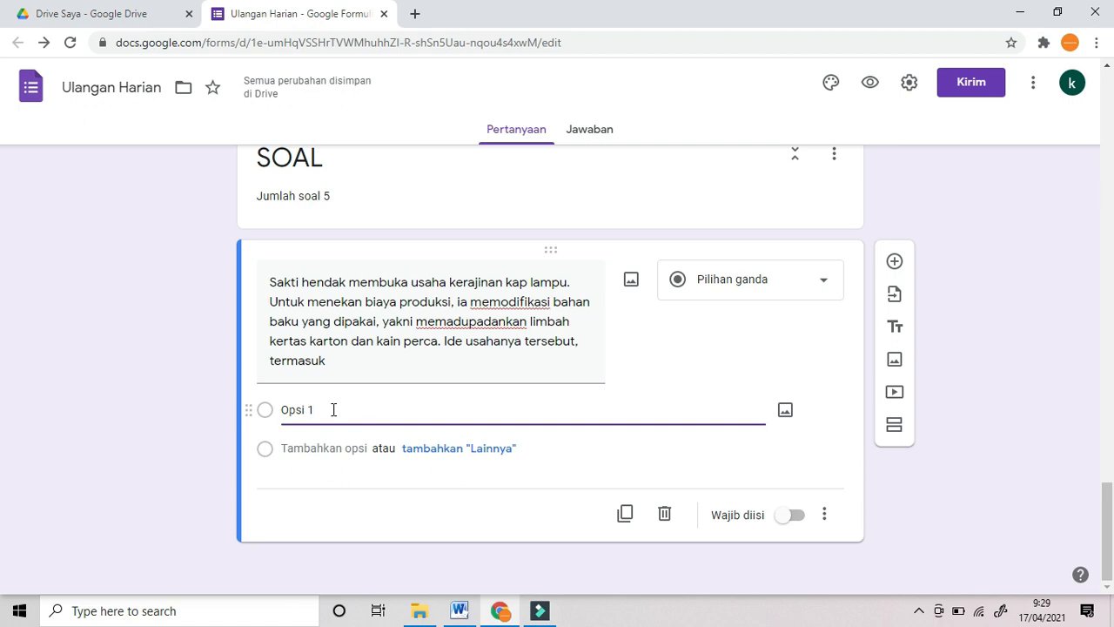
triple_click(338, 409)
key(ctrl+v)
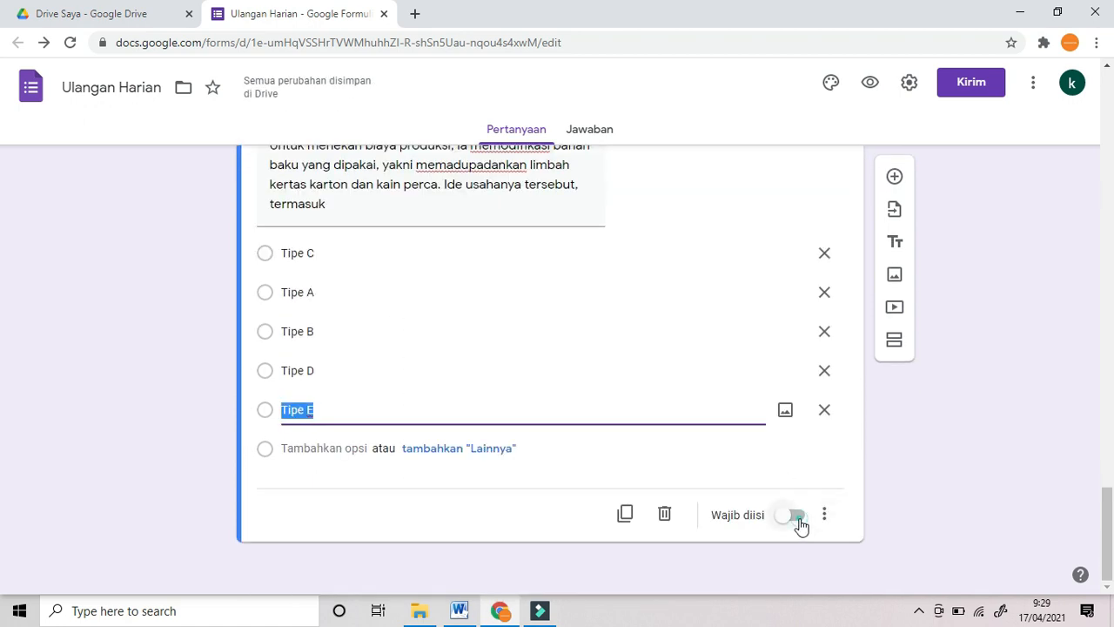
Step: Make the question required and turn on Acak urutan opsi
click(796, 515)
click(824, 514)
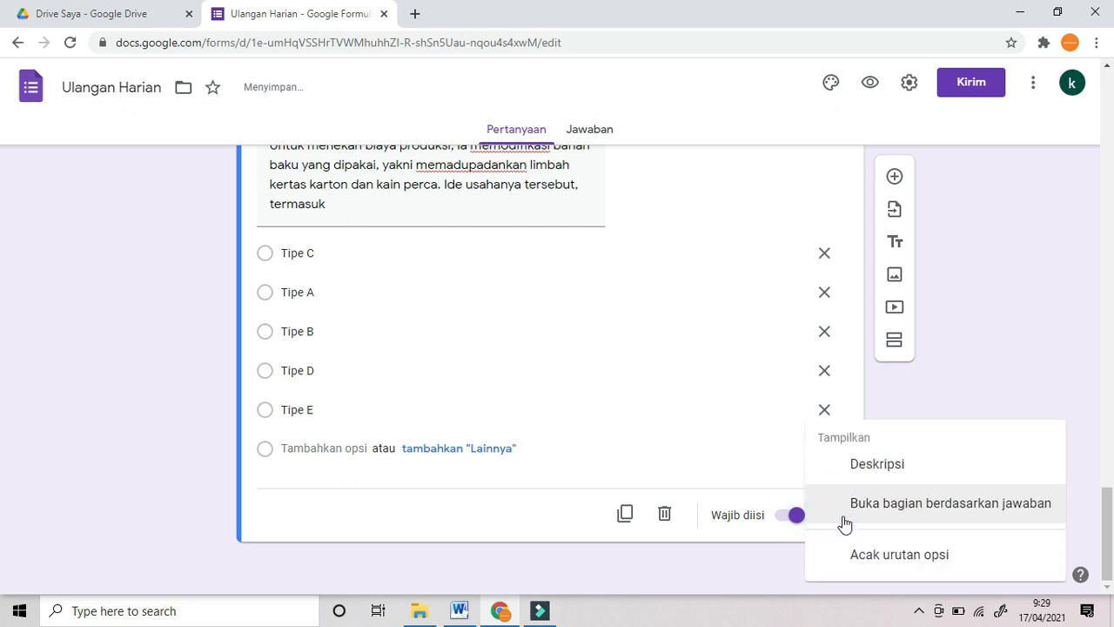
click(891, 557)
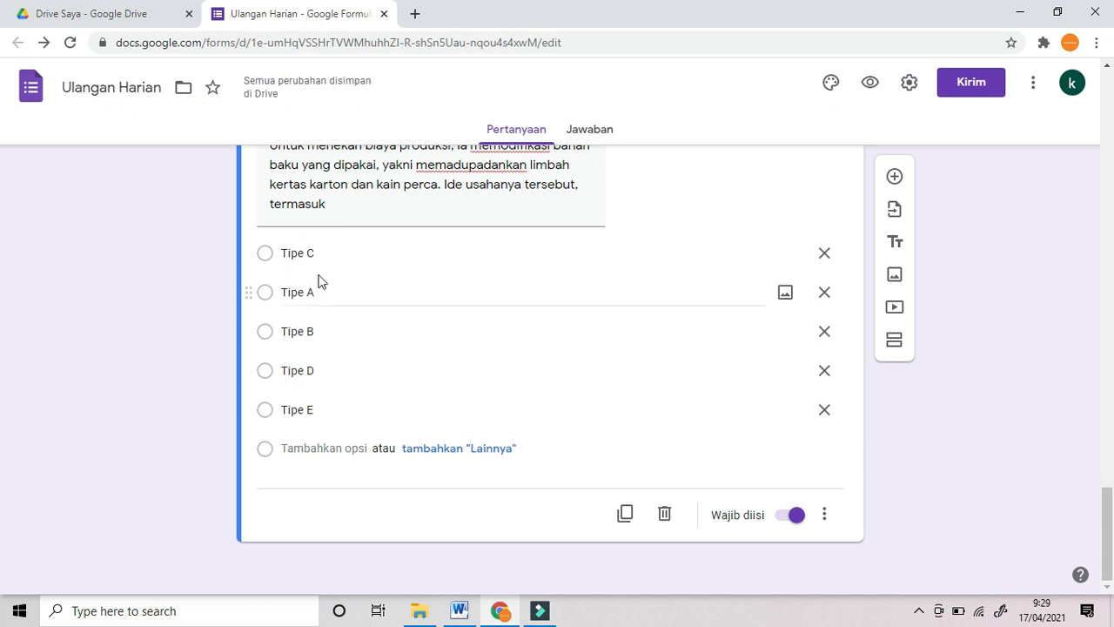
click(827, 519)
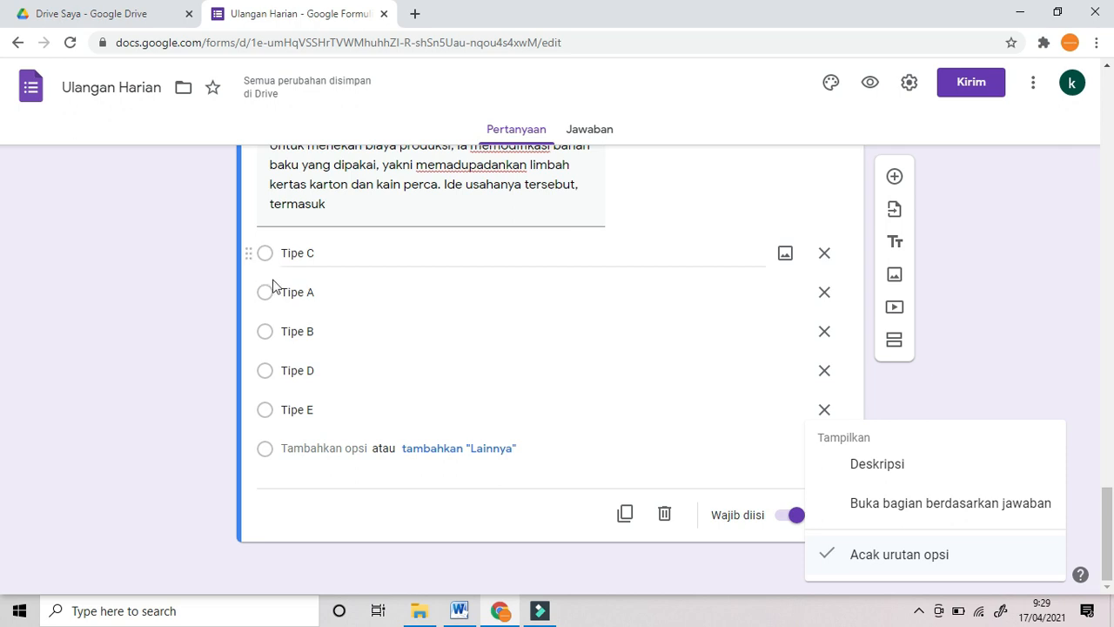
click(192, 326)
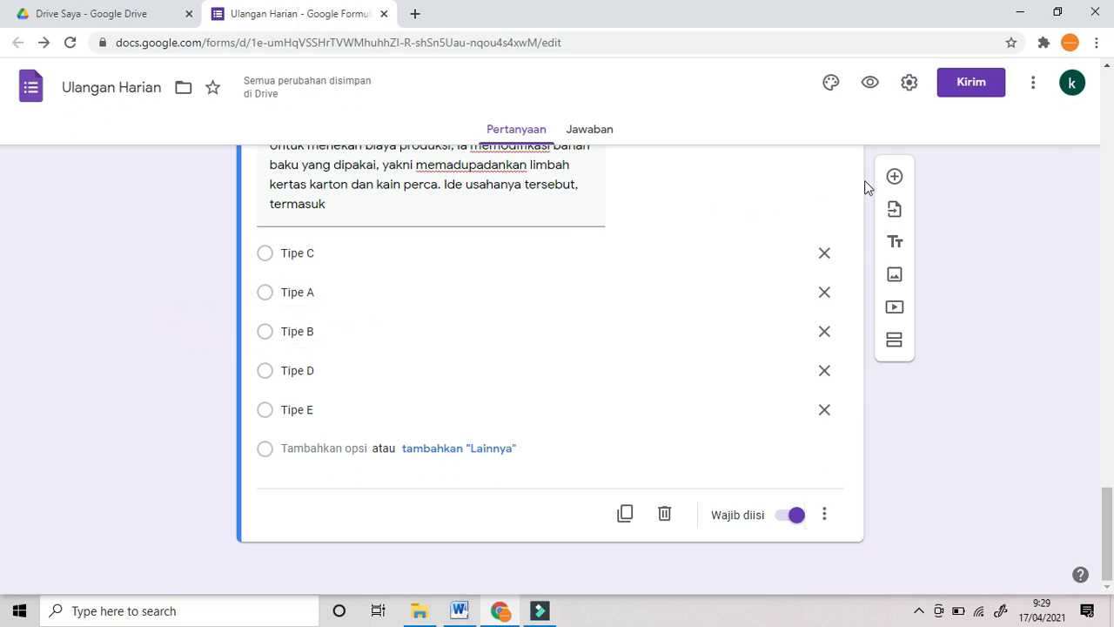
Step: Add the Douglas idea-technique question with options ensiklopedia to analisis sistematis, required
click(894, 176)
key(alt+Tab)
drag(364, 384, 443, 420)
key(alt+Tab)
key(alt+Tab)
drag(363, 435, 465, 510)
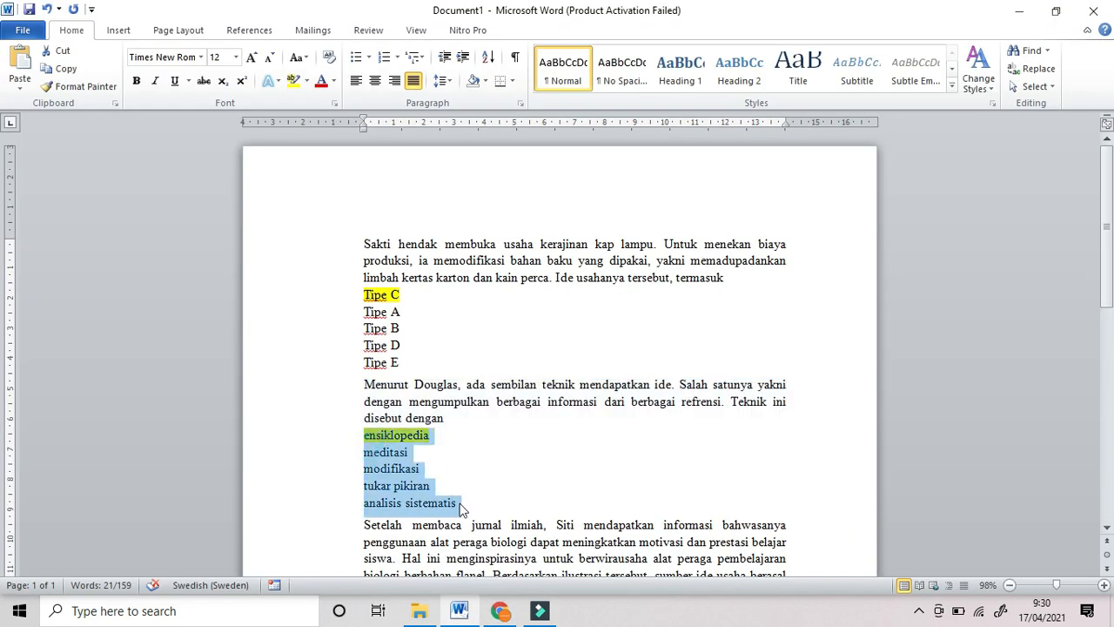
key(ctrl+c)
click(500, 610)
scroll(365, 525, down, 1)
click(403, 498)
key(ctrl+v)
click(790, 515)
click(829, 515)
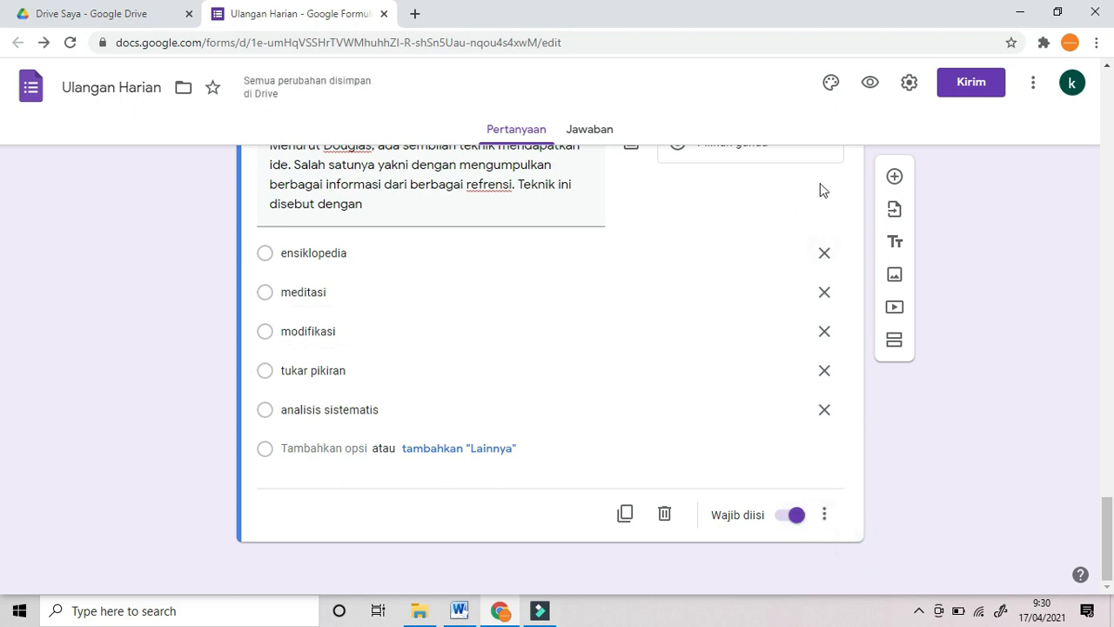
Step: Add another question and paste the journal-based idea-source question text
click(897, 181)
click(461, 612)
drag(364, 524, 384, 423)
key(ctrl+c)
click(501, 612)
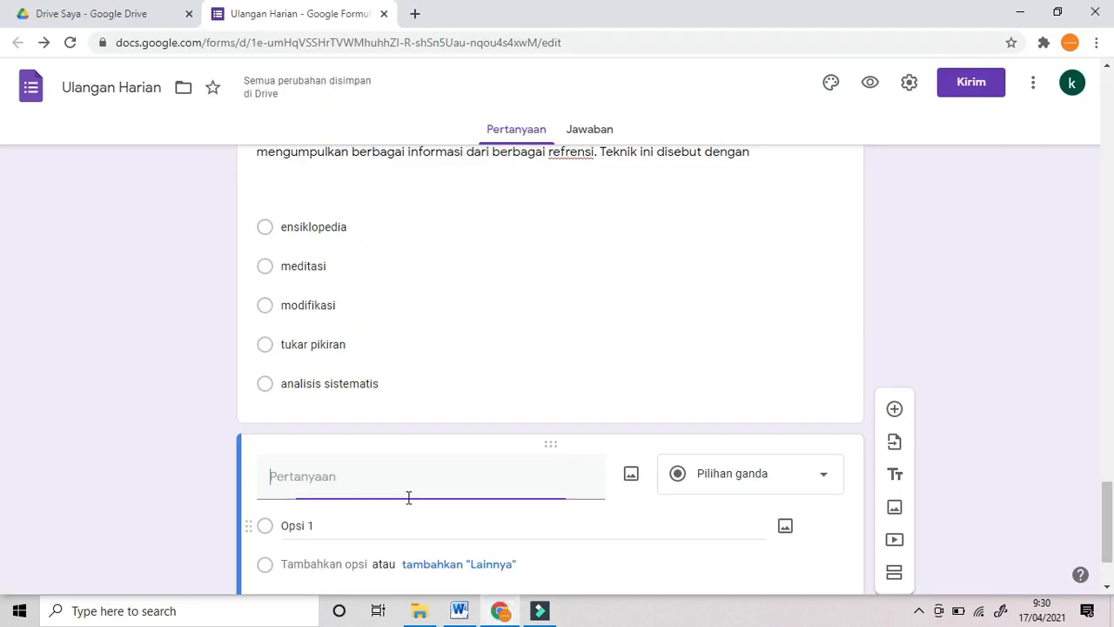
key(ctrl+v)
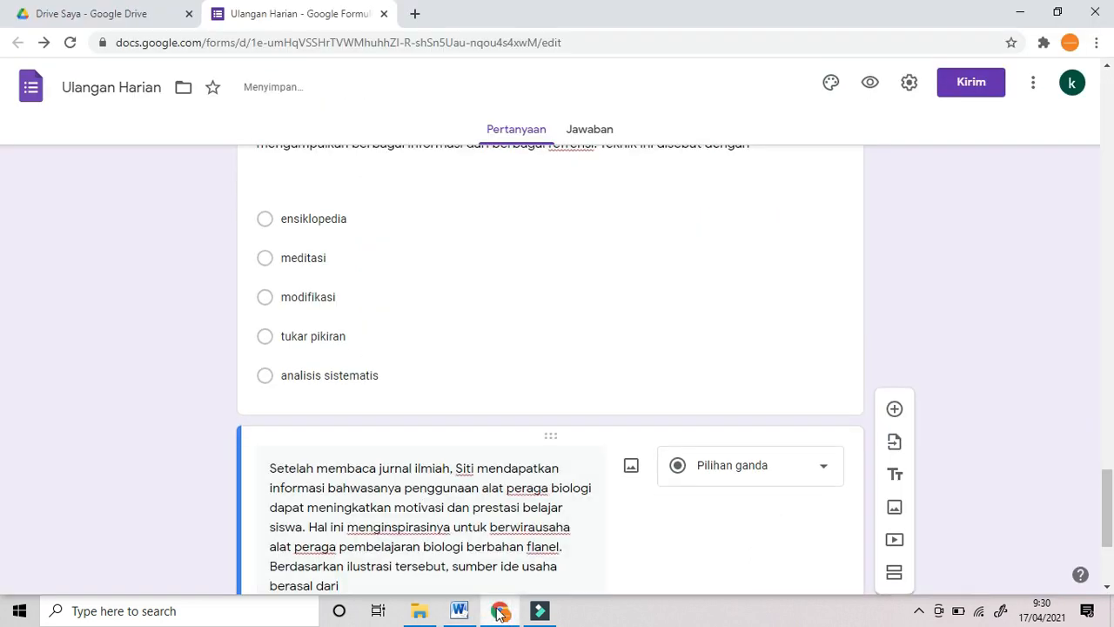
Step: Fill its options penelitian to kejadian tak disengaja, required with shuffled option order
click(460, 611)
drag(363, 441, 480, 509)
key(ctrl+c)
click(501, 611)
click(391, 473)
key(ctrl+v)
click(792, 515)
click(824, 514)
click(860, 557)
Step: Add a new blank question and copy the next question text from Word
click(897, 177)
click(460, 611)
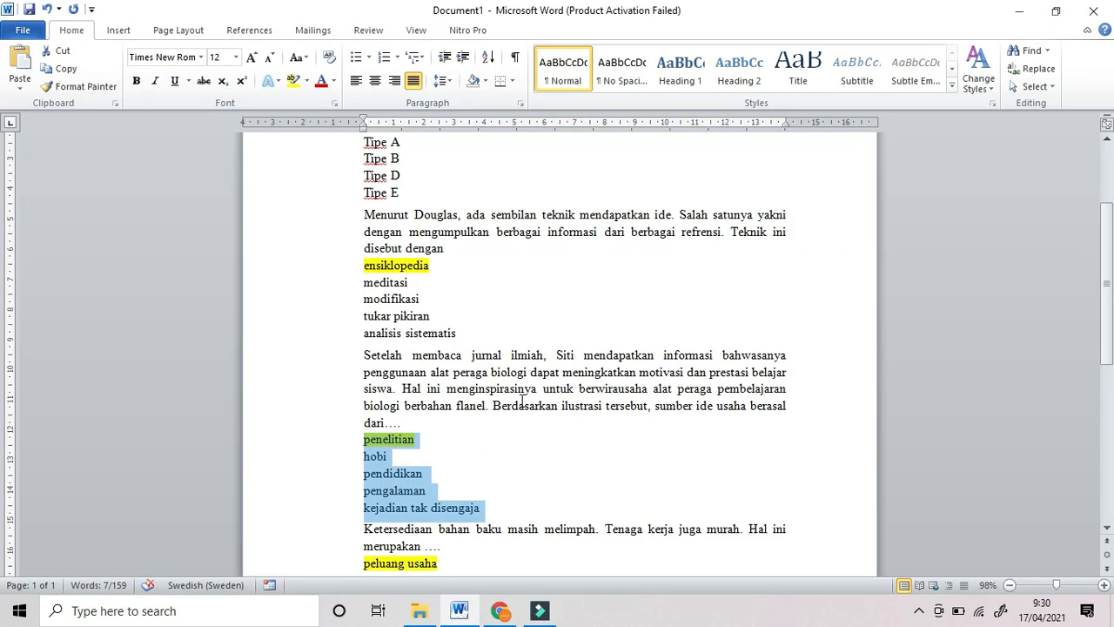
scroll(523, 405, down, 2)
drag(363, 450, 424, 467)
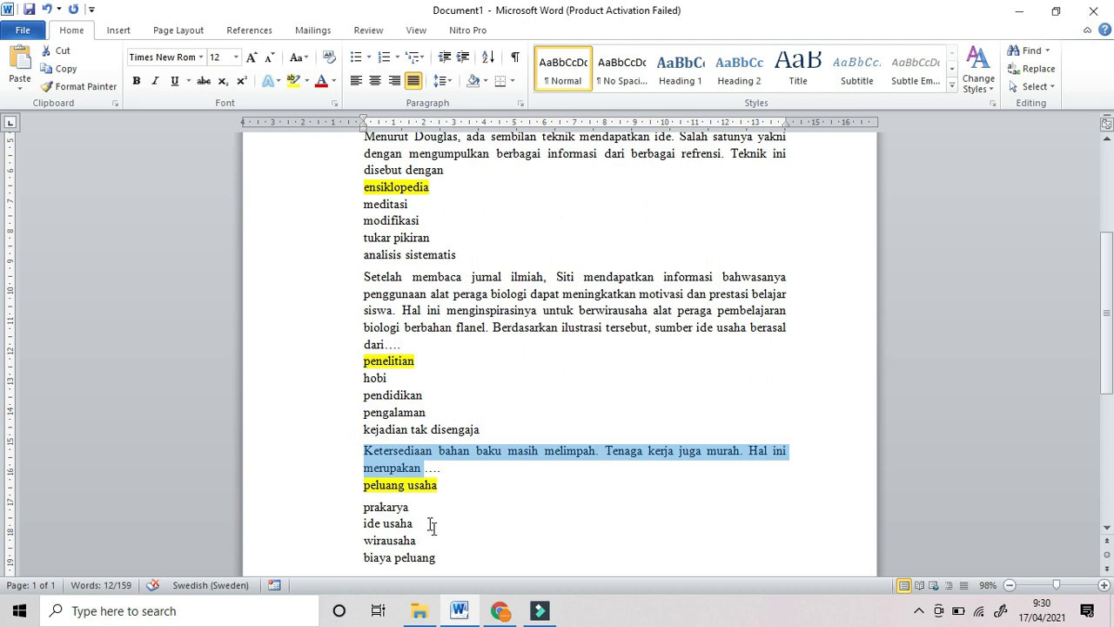
click(501, 610)
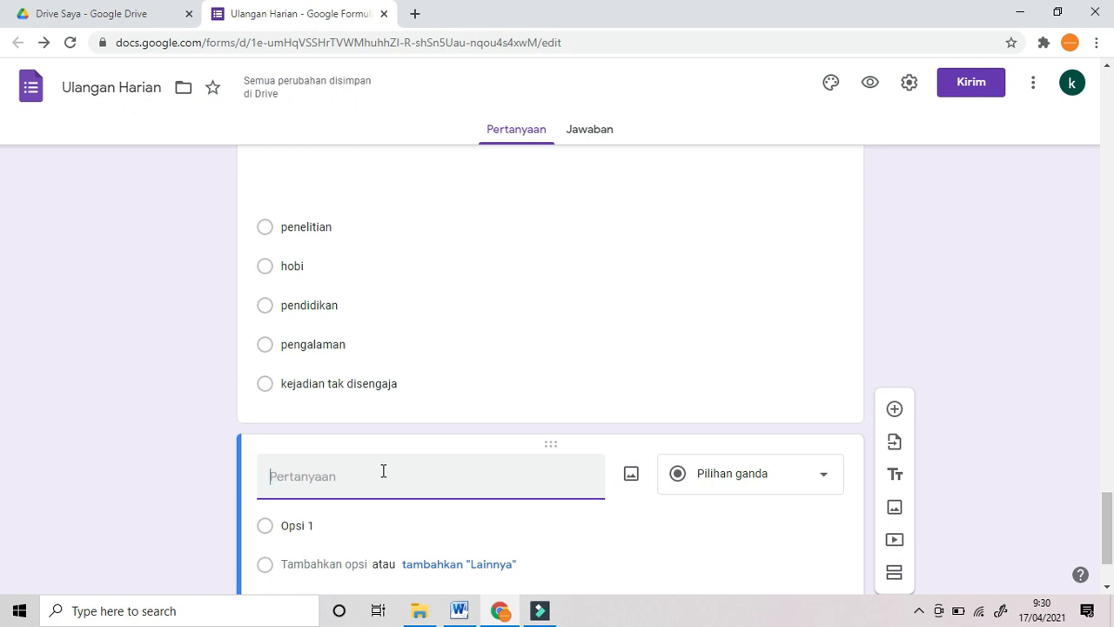
Step: Fill the raw-material question with options peluang usaha to biaya peluang, required and shuffled
key(ctrl+v)
click(458, 611)
drag(364, 485, 450, 555)
key(ctrl+c)
click(500, 611)
click(342, 550)
key(ctrl+v)
click(790, 516)
click(825, 519)
click(902, 554)
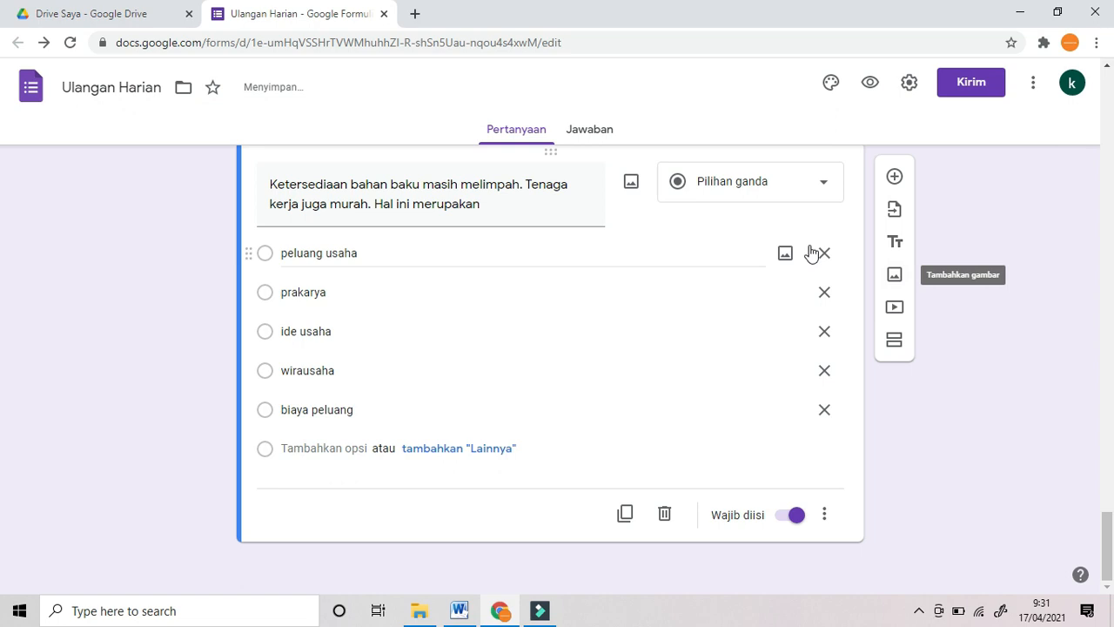
Step: Add a new question containing the pencil-case craft question text
click(896, 175)
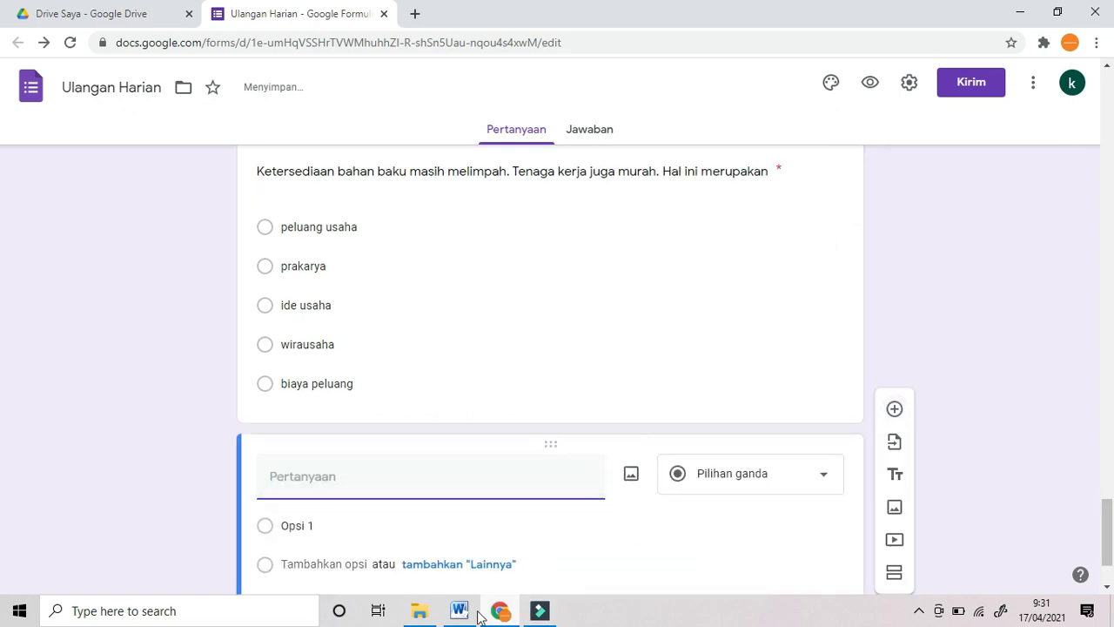
click(459, 611)
scroll(481, 452, down, 1)
scroll(484, 452, down, 3)
drag(366, 362, 542, 385)
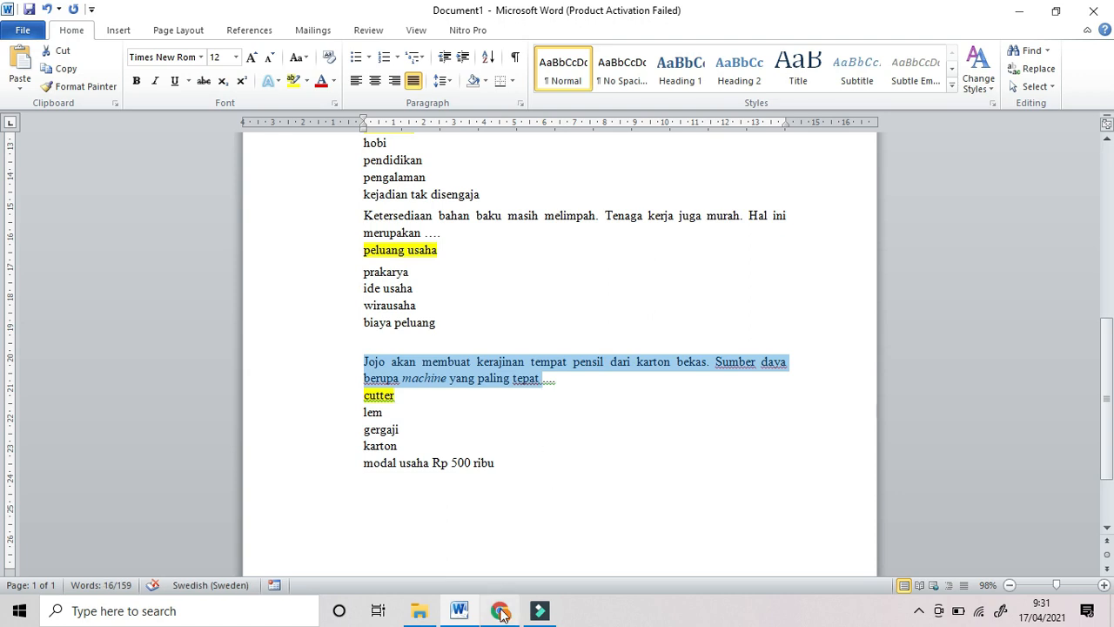
click(500, 610)
key(ctrl+v)
Step: Paste its five answer options, make it required and shuffle the option order
click(463, 613)
drag(500, 466, 352, 400)
key(ctrl+c)
click(501, 611)
click(316, 566)
key(ctrl+v)
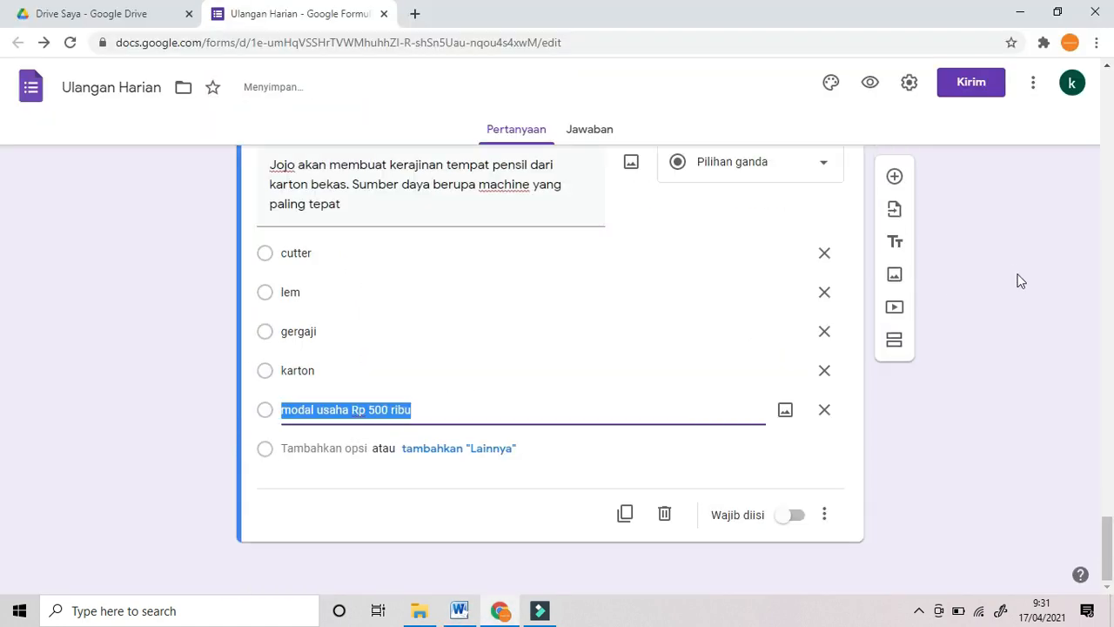
click(793, 517)
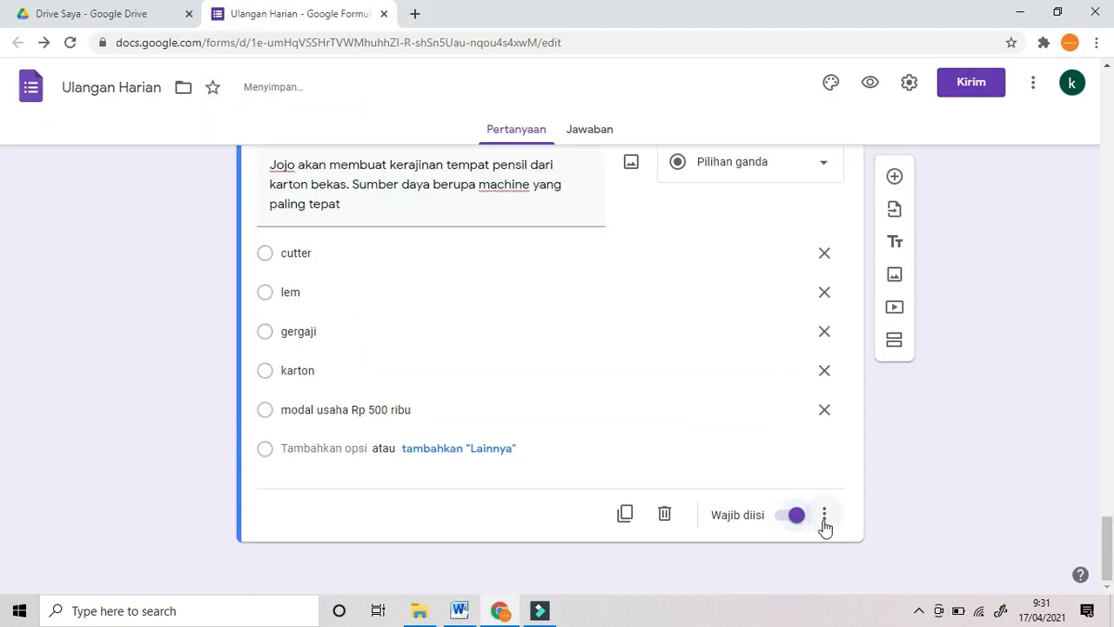
click(824, 517)
click(850, 552)
scroll(988, 392, up, 15)
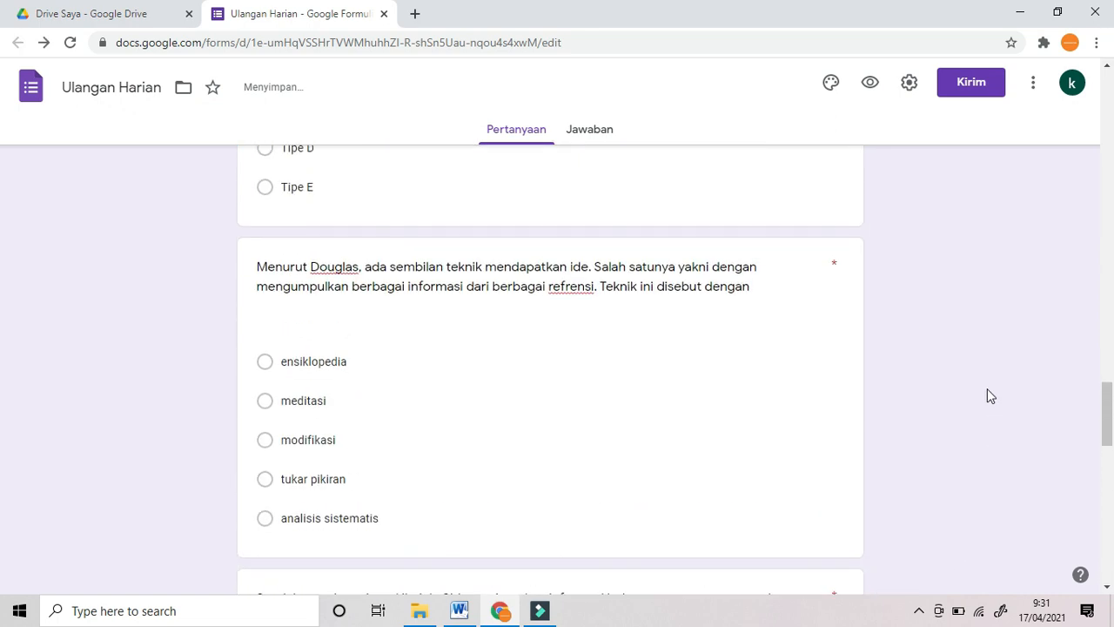
Step: Switch on Jadikan ini sebagai kuis in the Kuis settings and save, totalling 180 points
scroll(986, 394, up, 5)
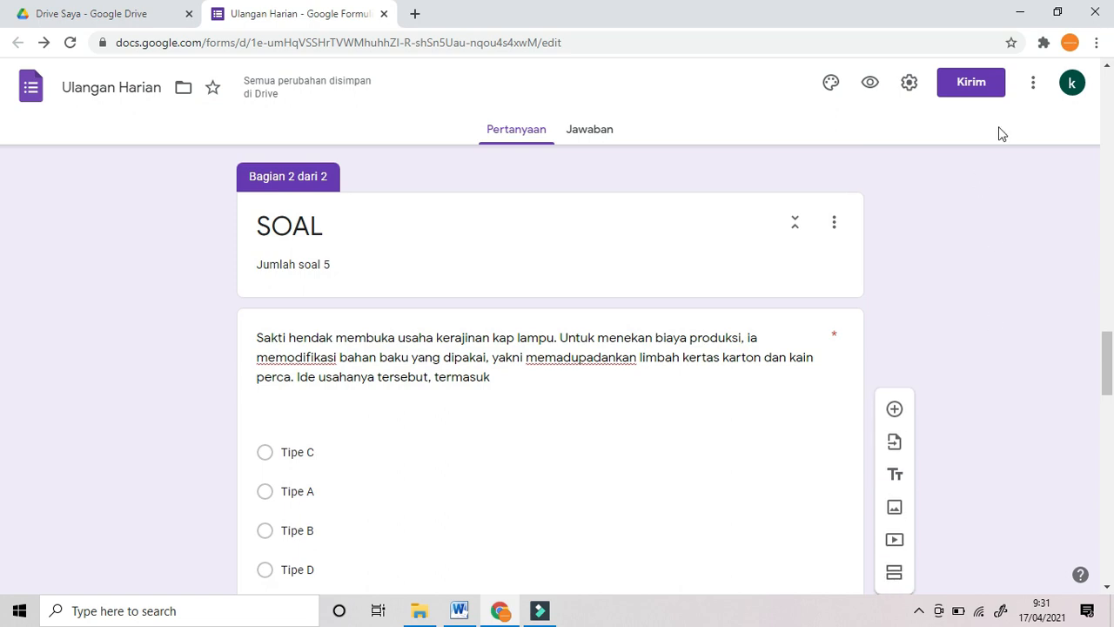
click(908, 83)
click(710, 167)
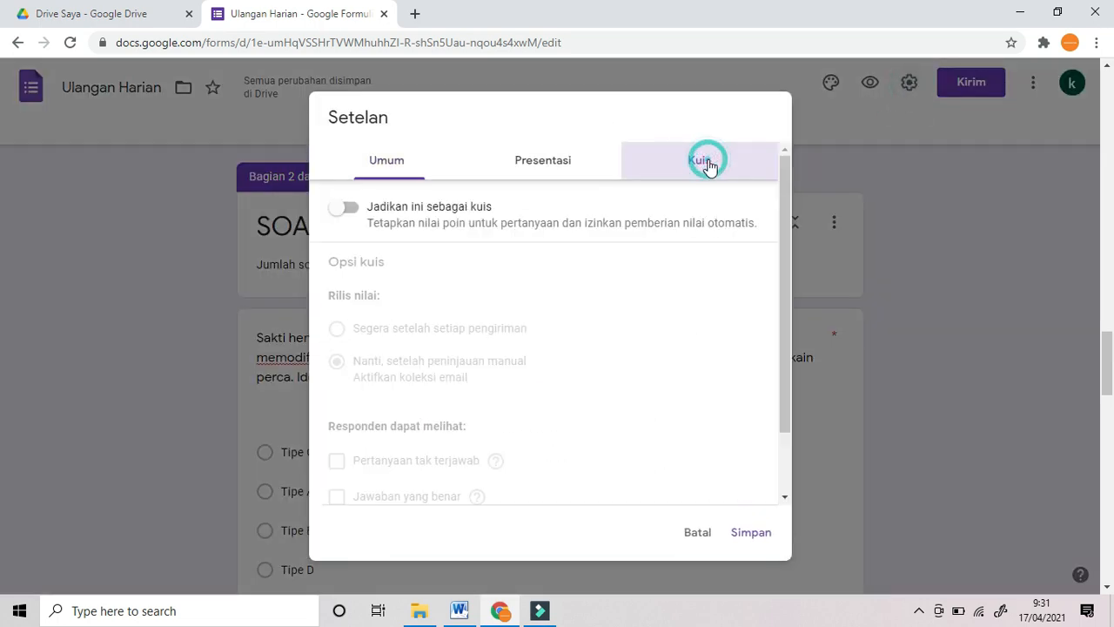
click(352, 208)
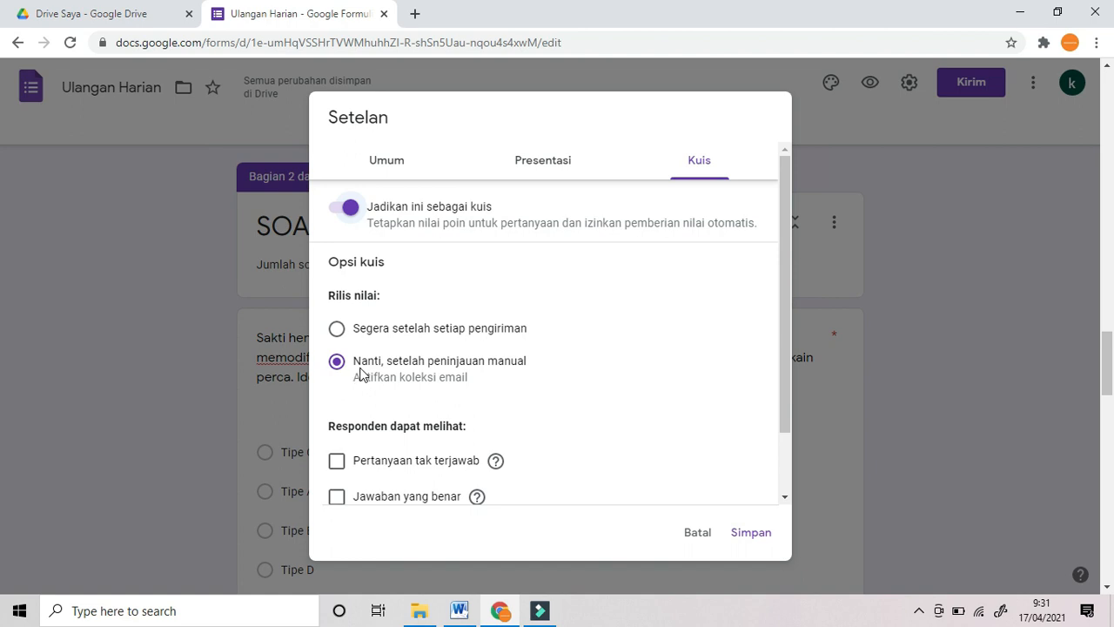
scroll(409, 370, down, 2)
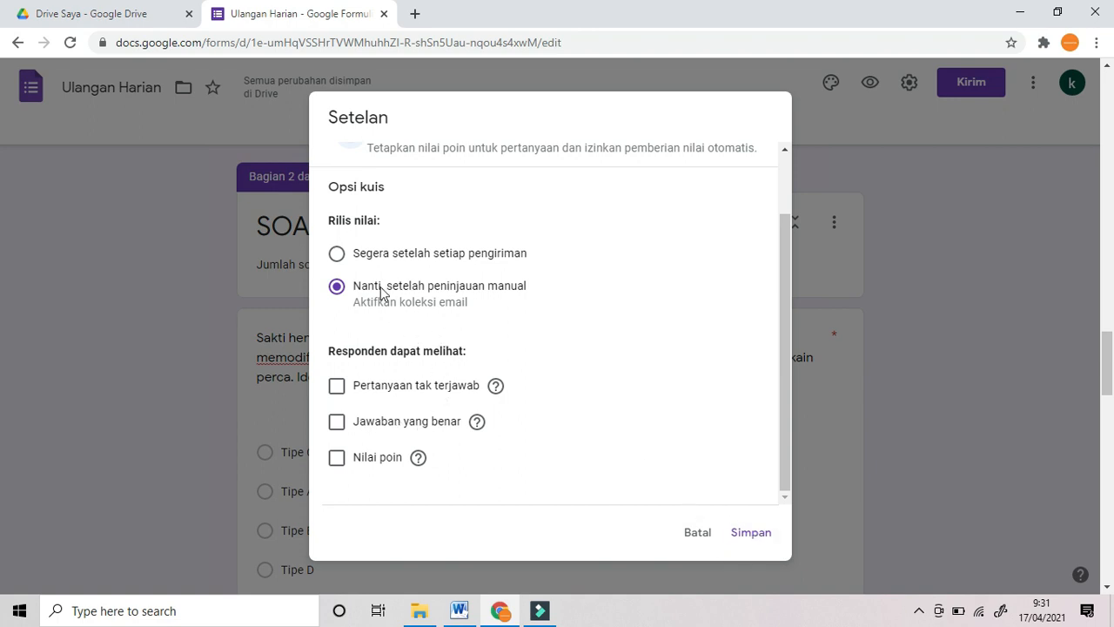
click(742, 535)
click(928, 396)
scroll(914, 396, down, 2)
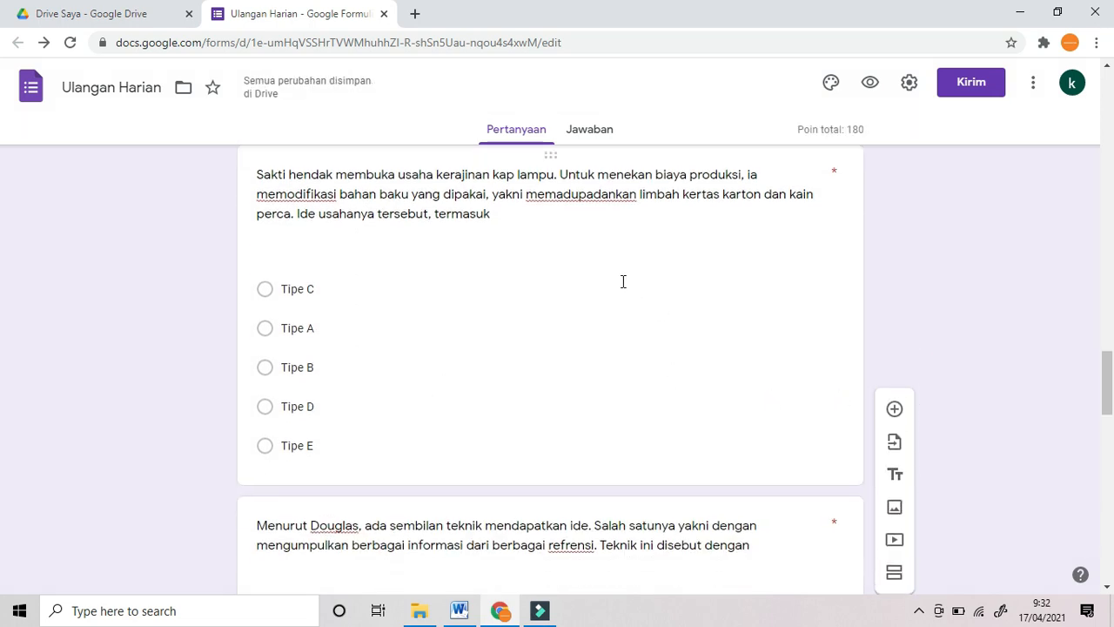
Step: Set the Kelas and Nama questions to 0 points in their answer keys
click(572, 274)
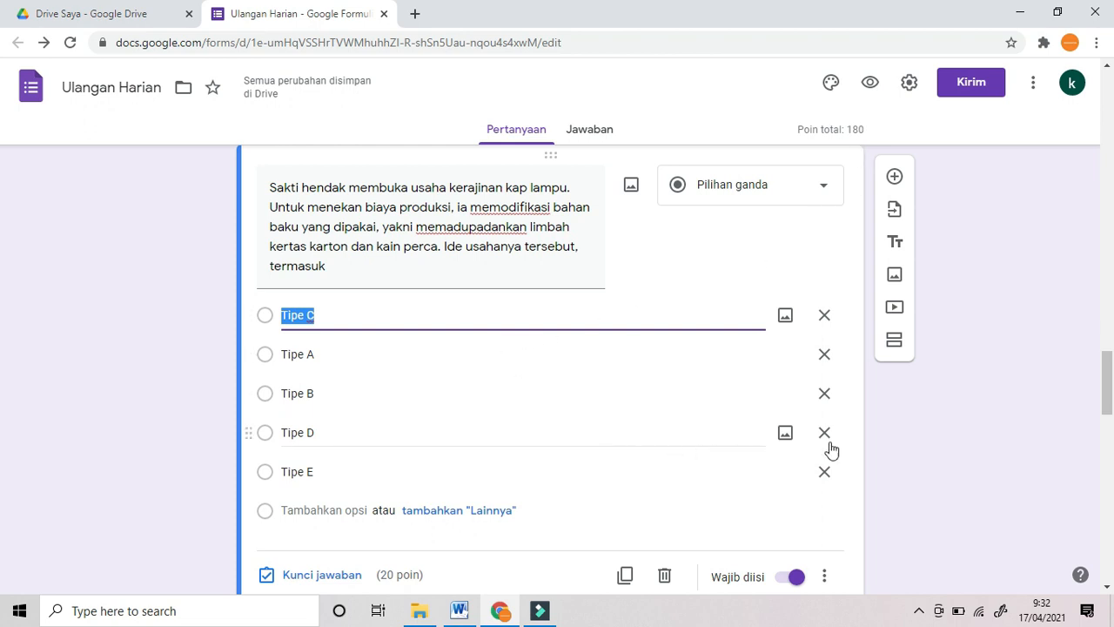
scroll(958, 415, up, 2)
scroll(966, 417, up, 15)
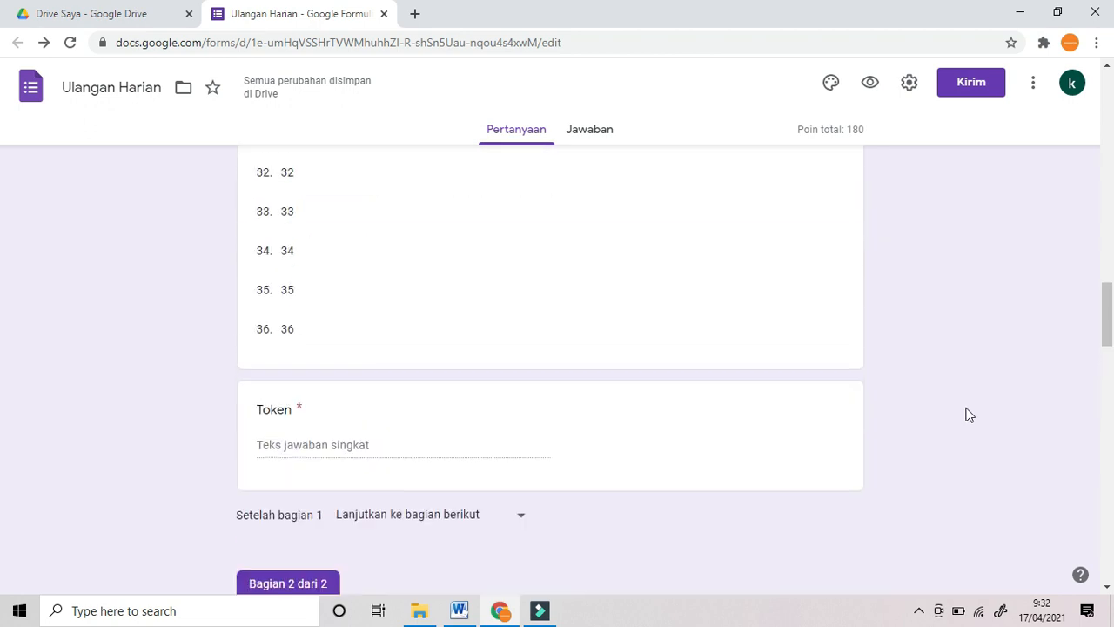
scroll(975, 413, up, 10)
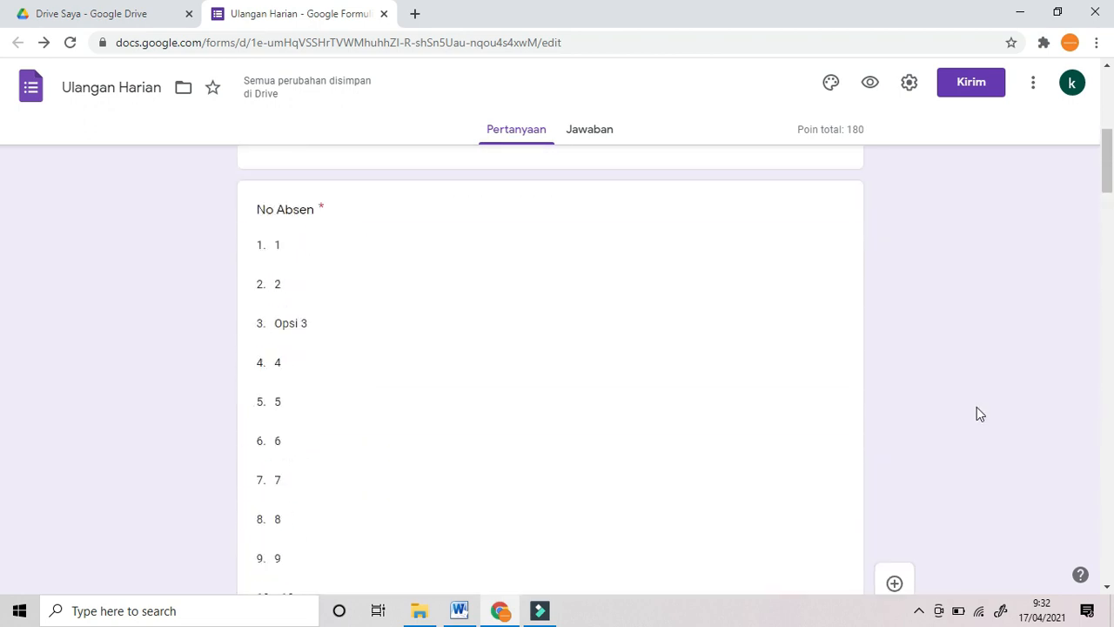
scroll(971, 416, down, 2)
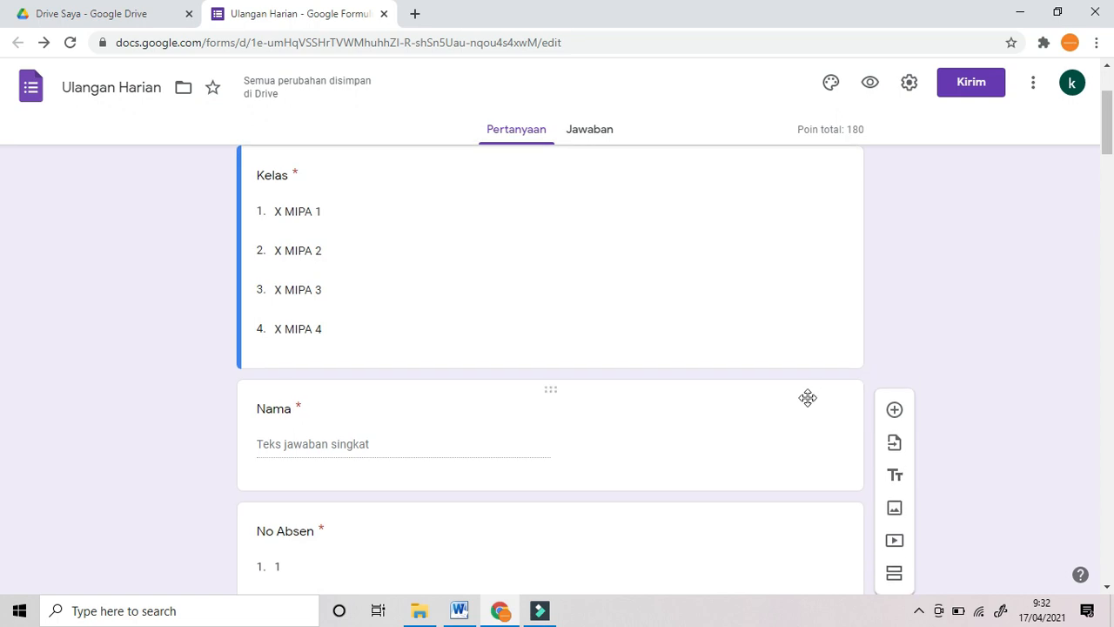
scroll(512, 403, up, 1)
click(379, 393)
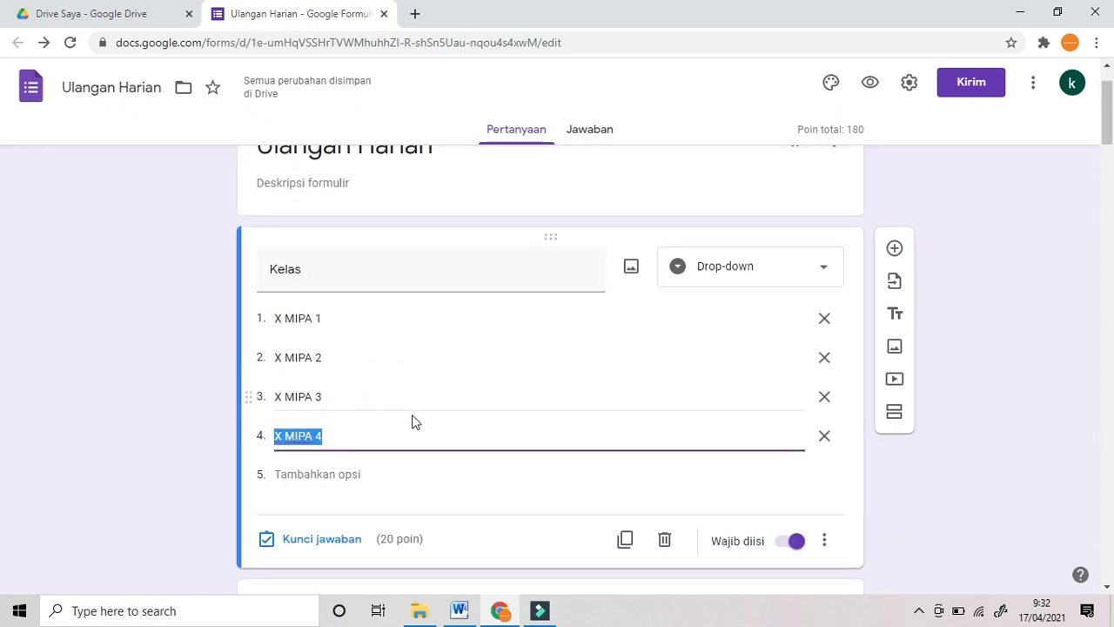
click(329, 541)
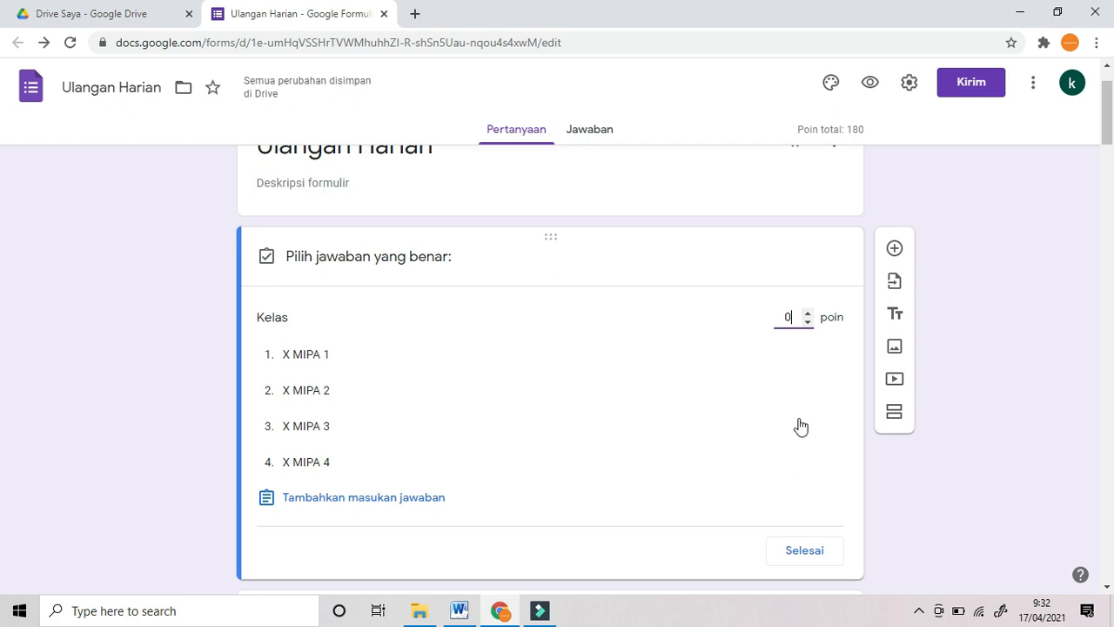
click(807, 551)
scroll(701, 497, down, 3)
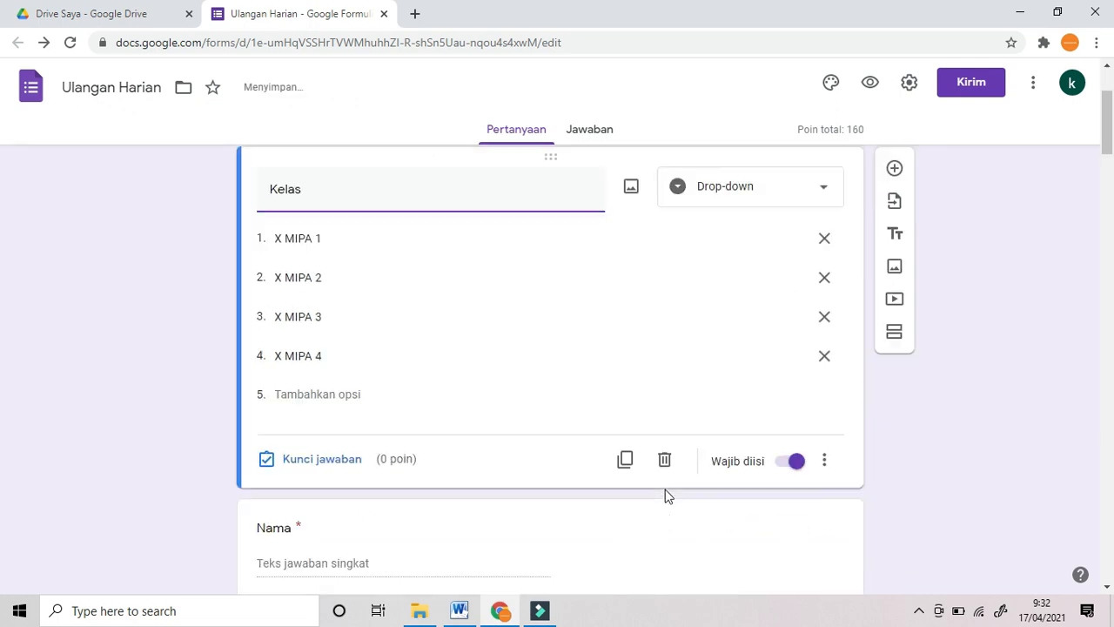
click(317, 393)
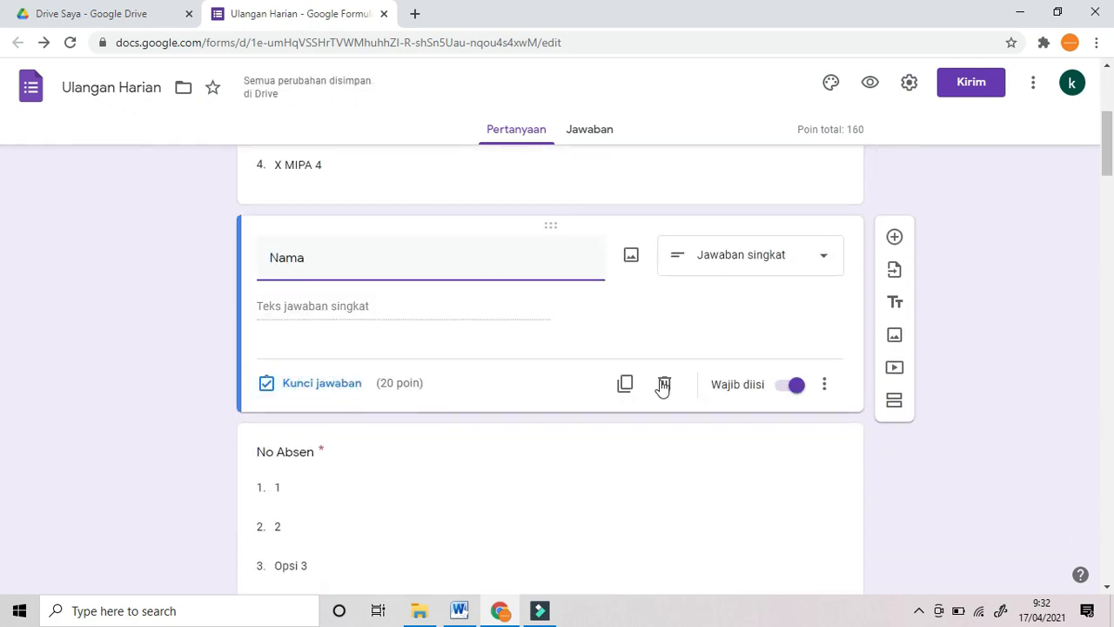
click(348, 382)
text(0)
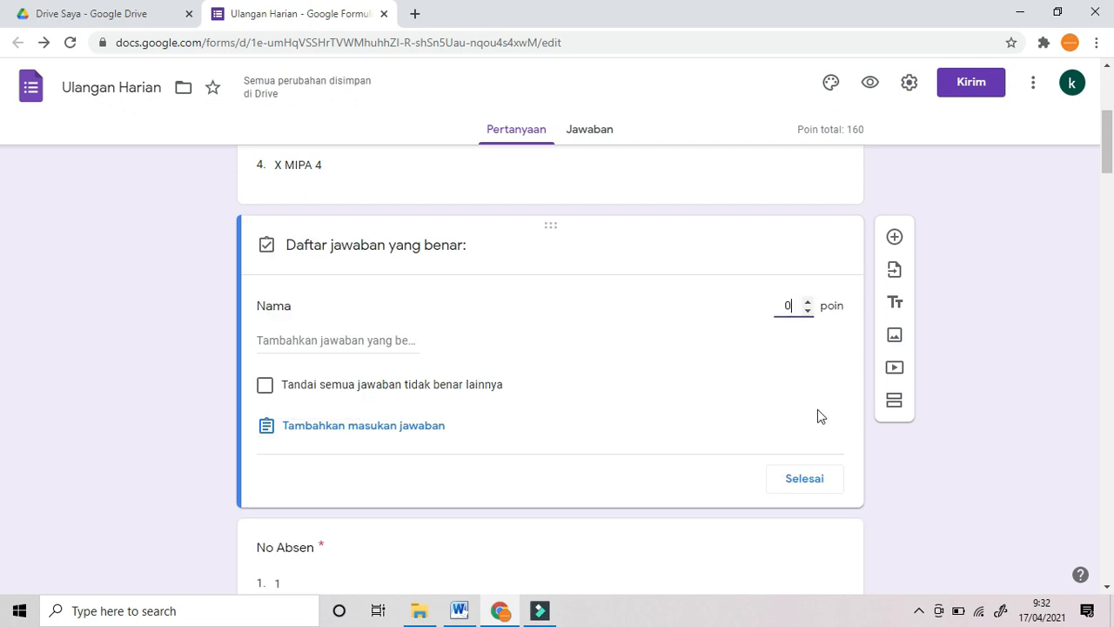
click(803, 487)
scroll(345, 499, down, 2)
Step: Set the No Absen and Token questions to 0 points, dropping the total to 100
click(341, 490)
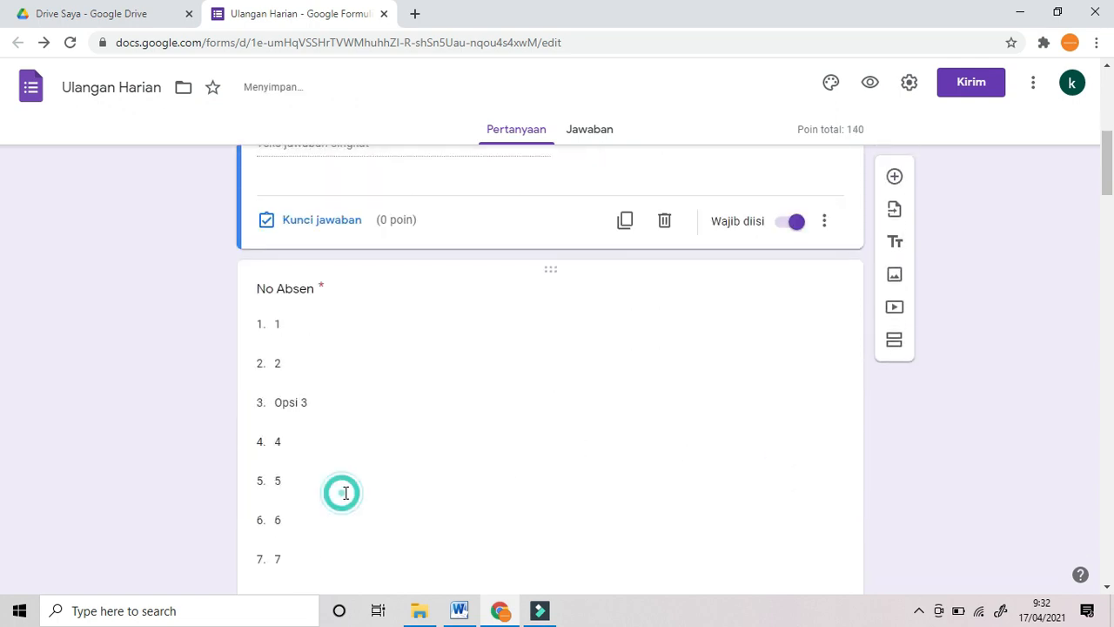
scroll(378, 482, down, 6)
scroll(381, 492, down, 11)
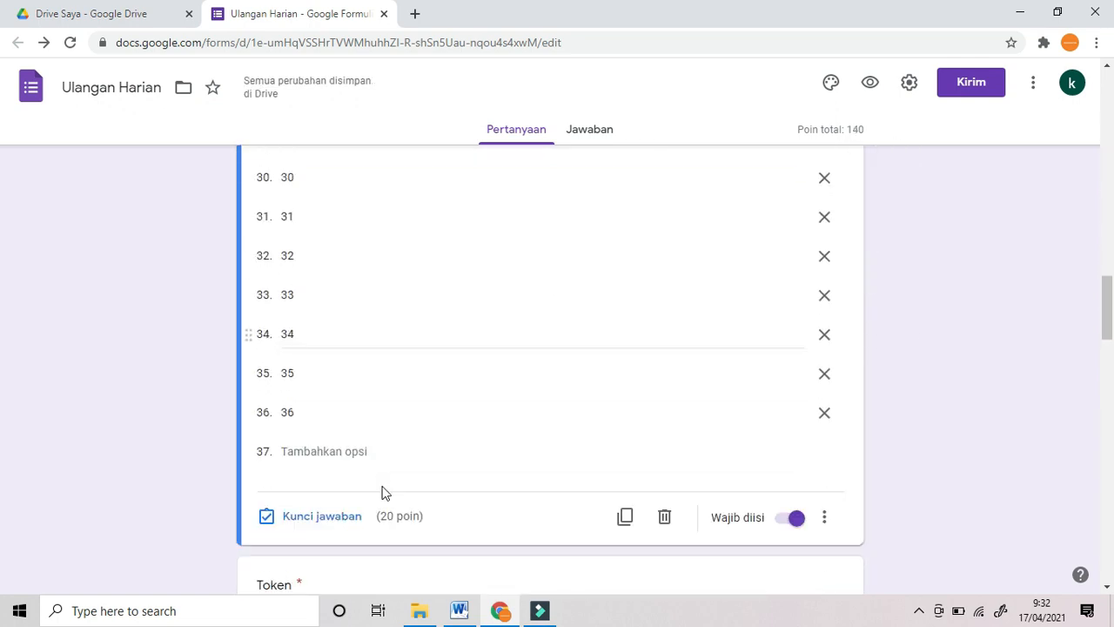
click(329, 277)
text(0)
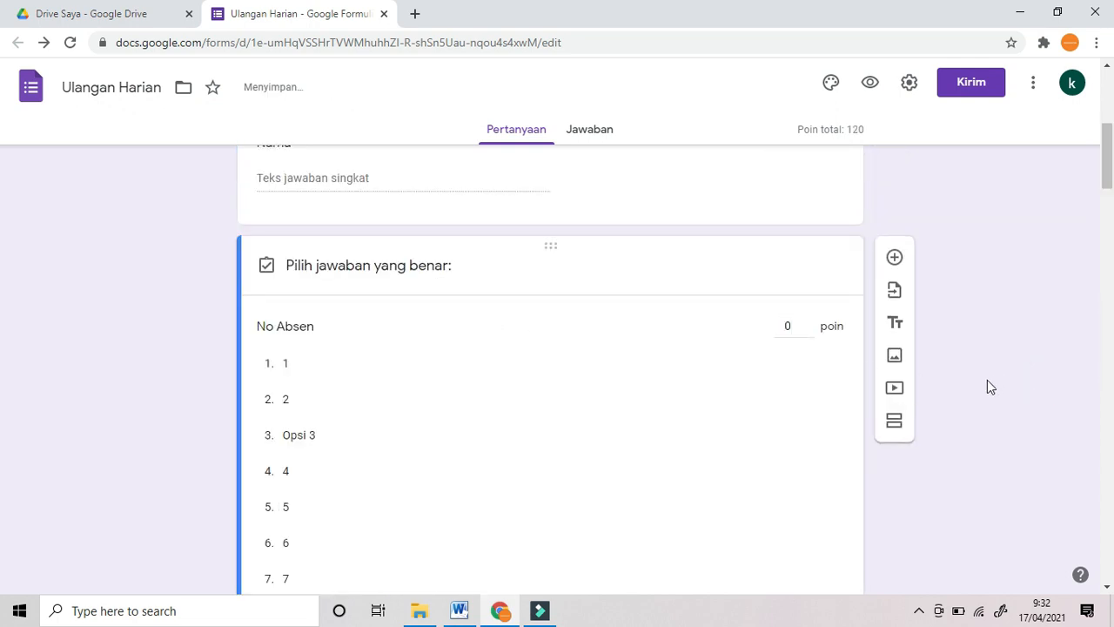
scroll(985, 383, down, 9)
scroll(957, 413, down, 8)
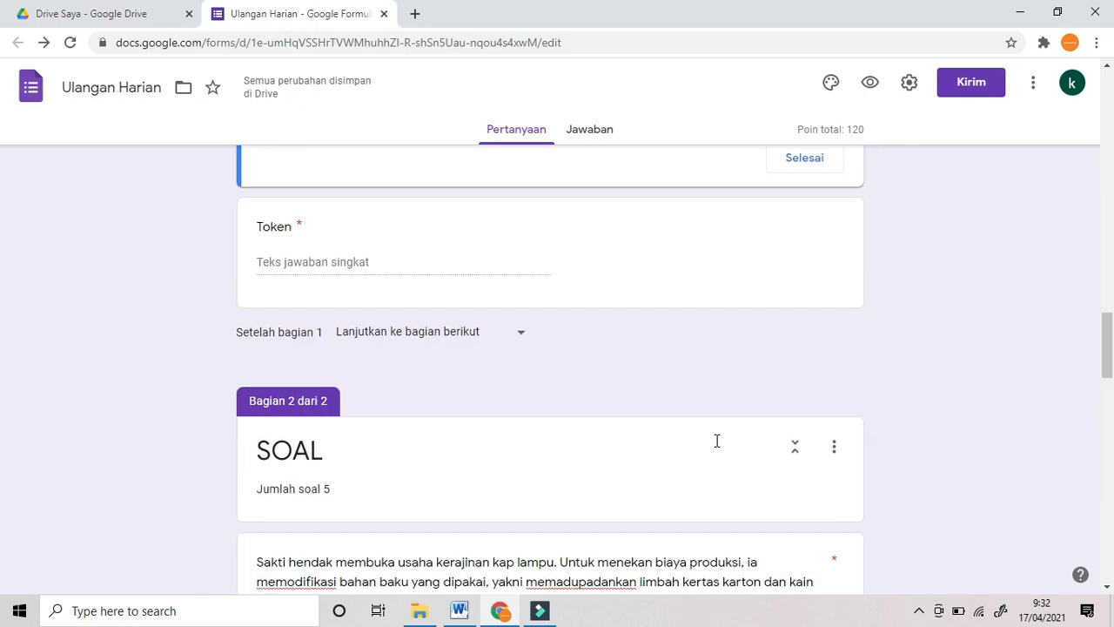
click(353, 261)
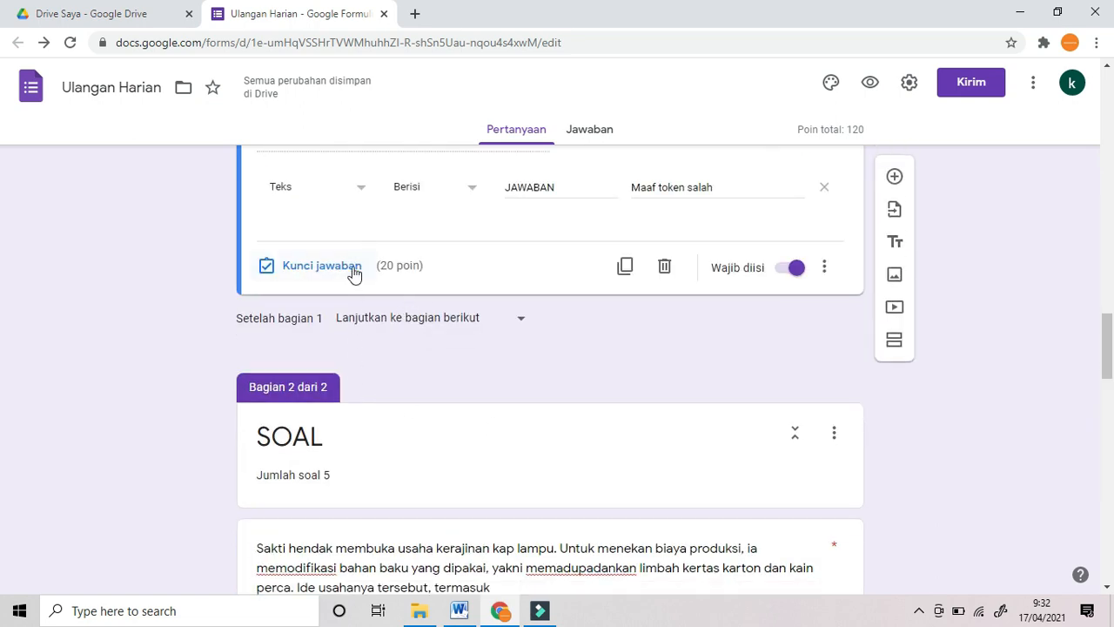
click(359, 272)
scroll(678, 278, up, 2)
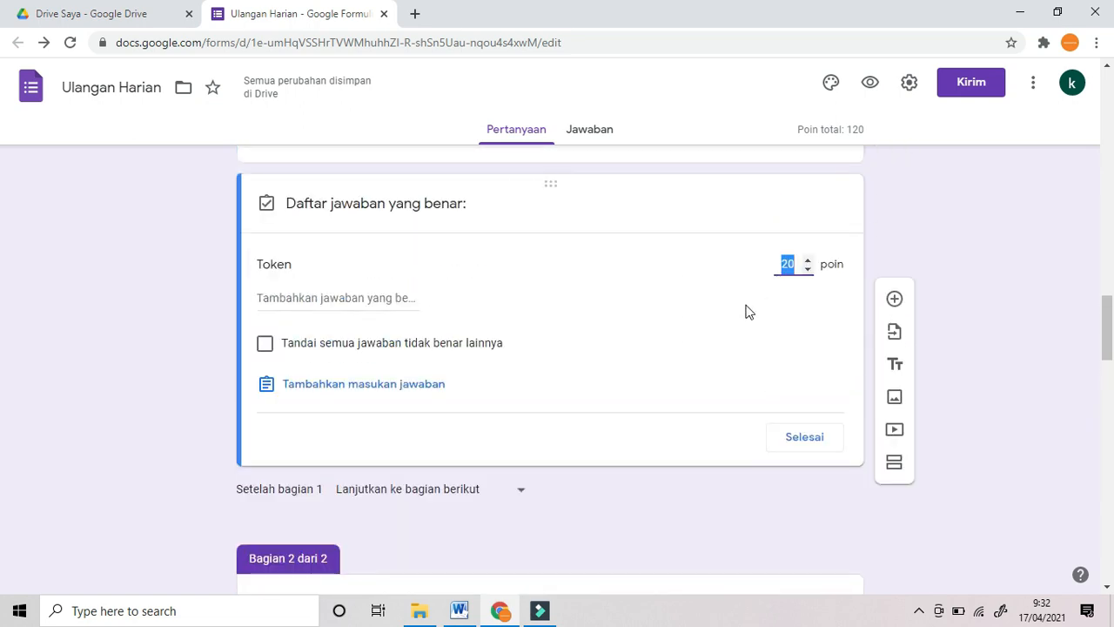
text(0)
click(803, 474)
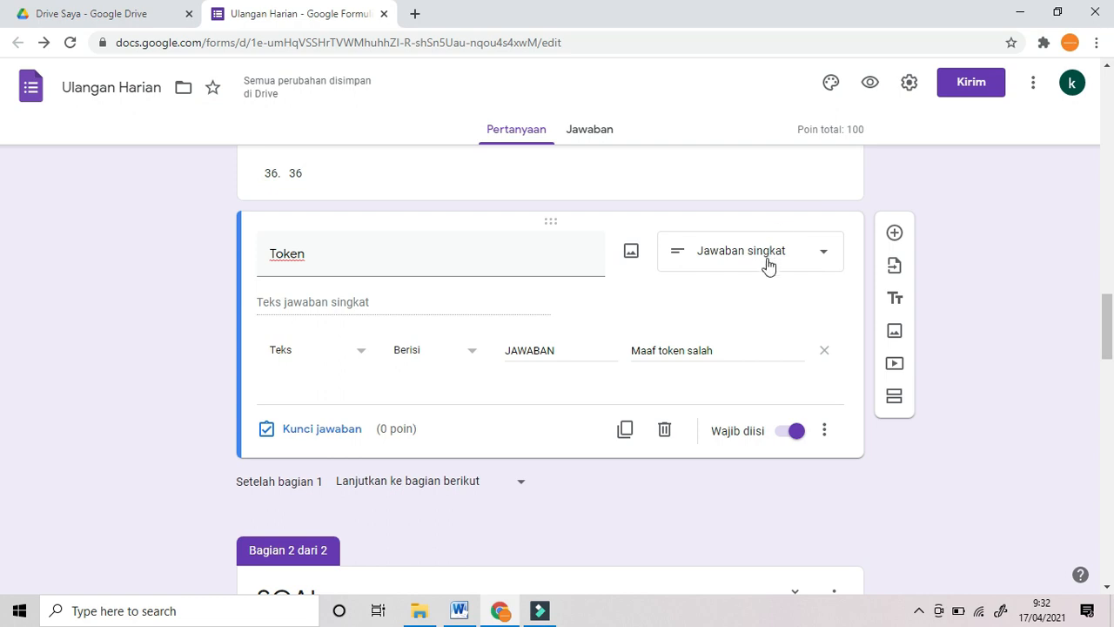
scroll(689, 381, down, 2)
scroll(718, 357, down, 4)
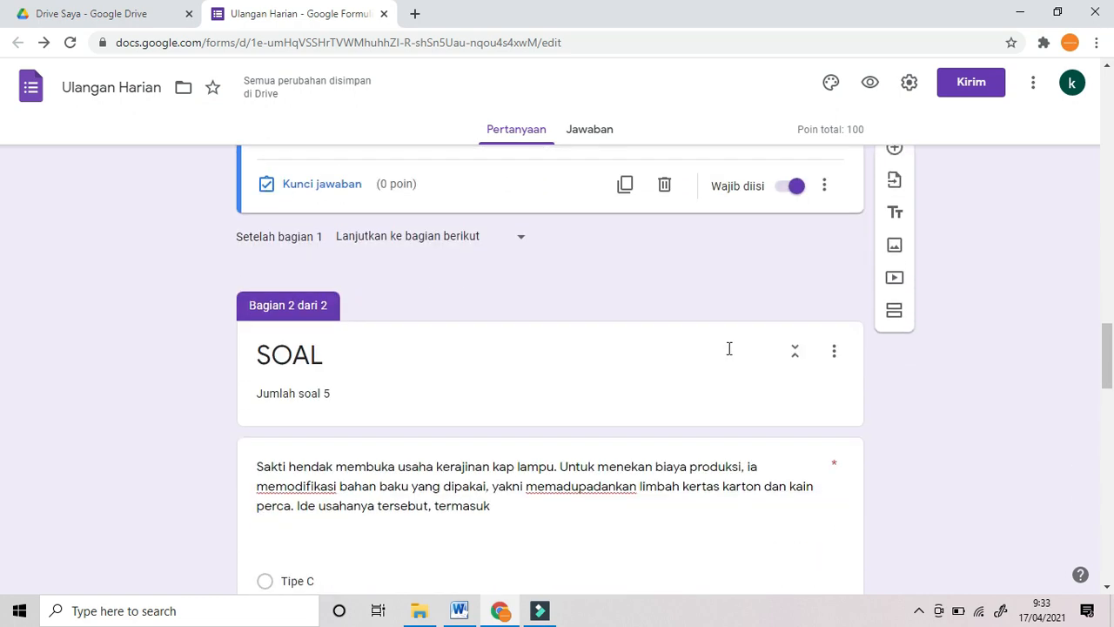
scroll(747, 336, down, 6)
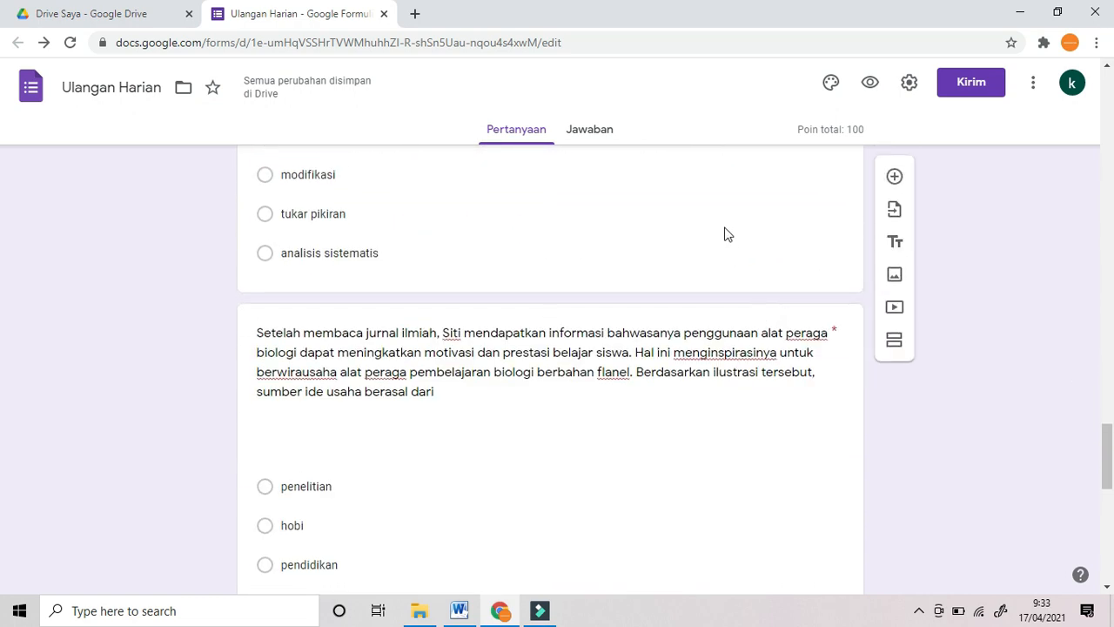
scroll(714, 283, up, 5)
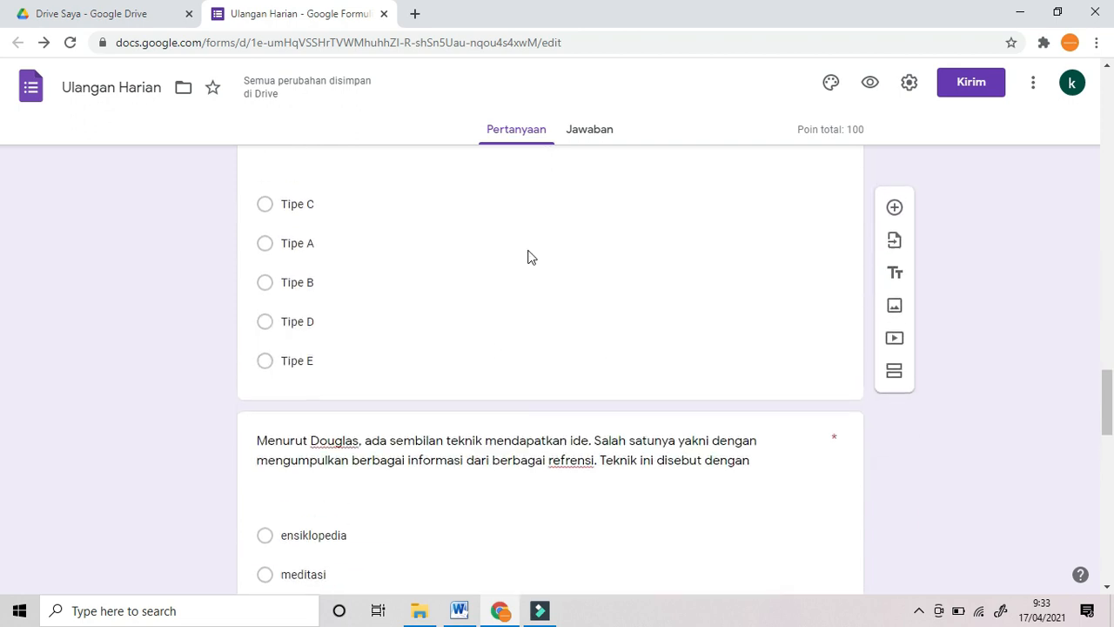
scroll(536, 258, up, 2)
scroll(519, 299, down, 2)
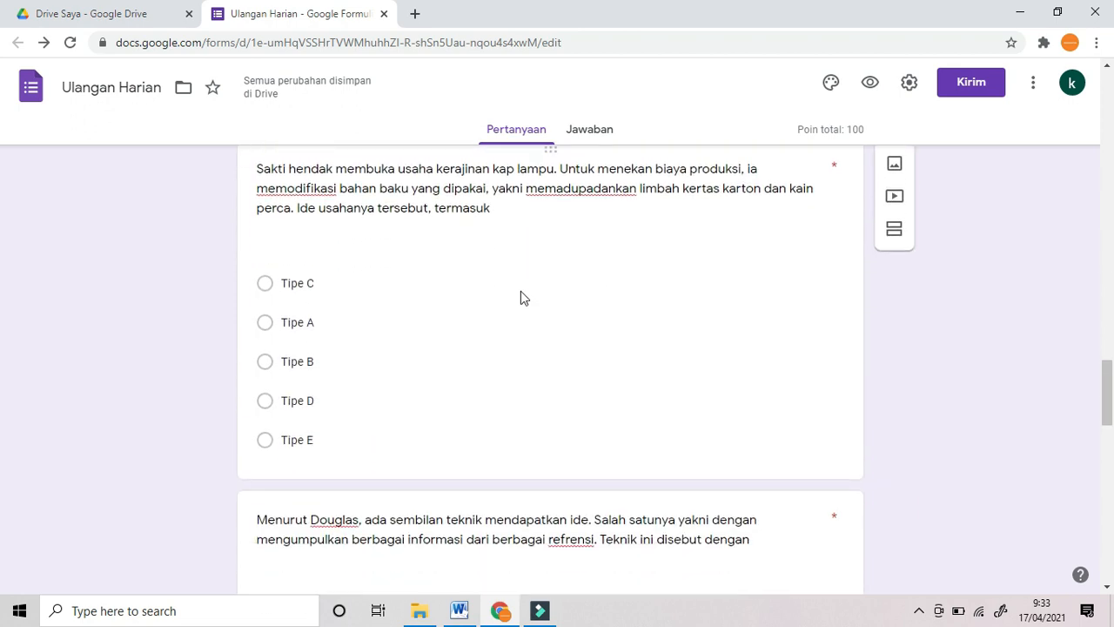
Step: Set Tipe C as the correct answer for the lamp-shade question
click(427, 365)
scroll(417, 318, up, 1)
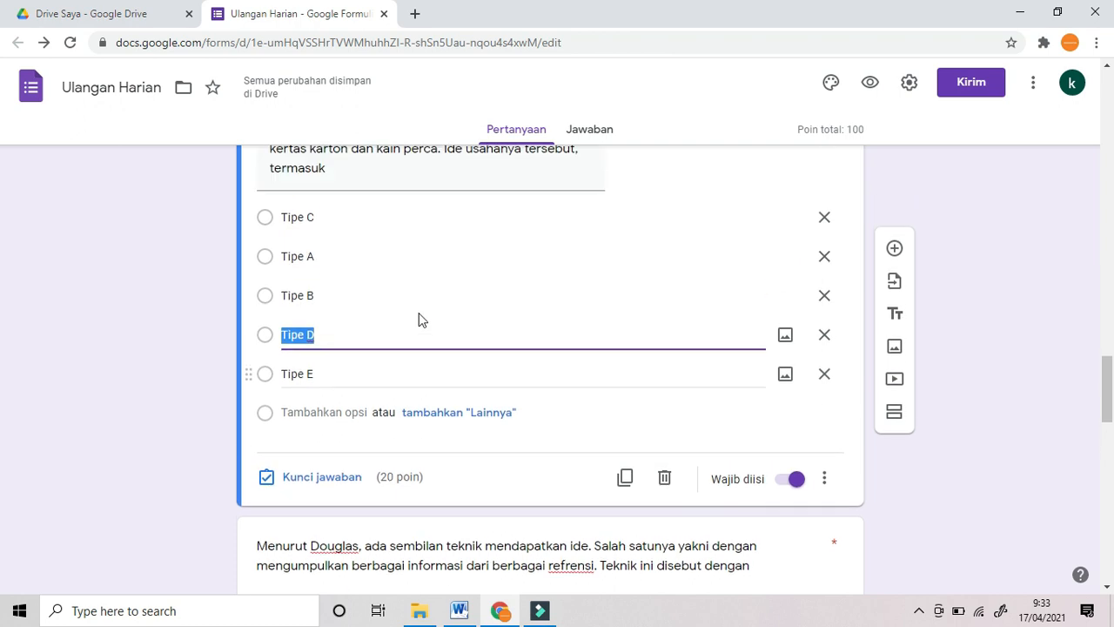
click(326, 494)
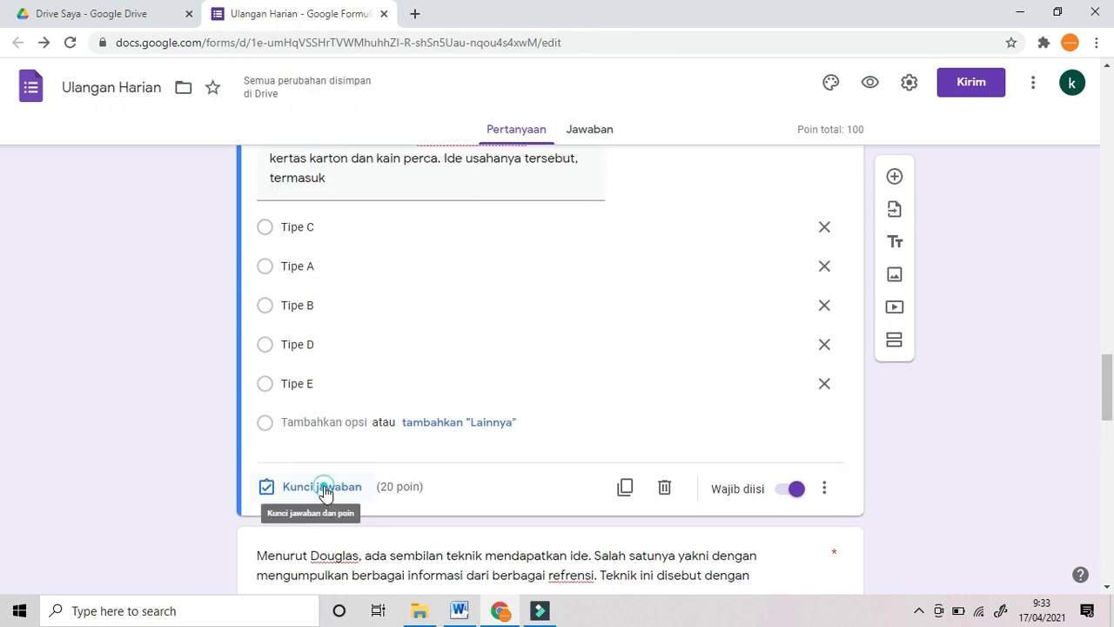
click(271, 222)
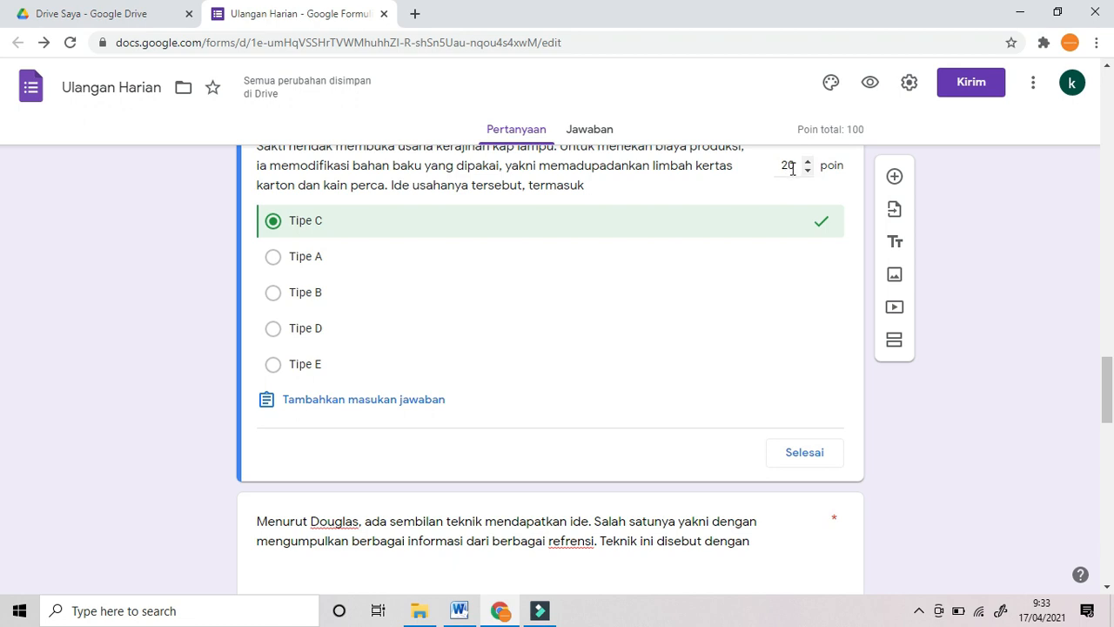
click(818, 451)
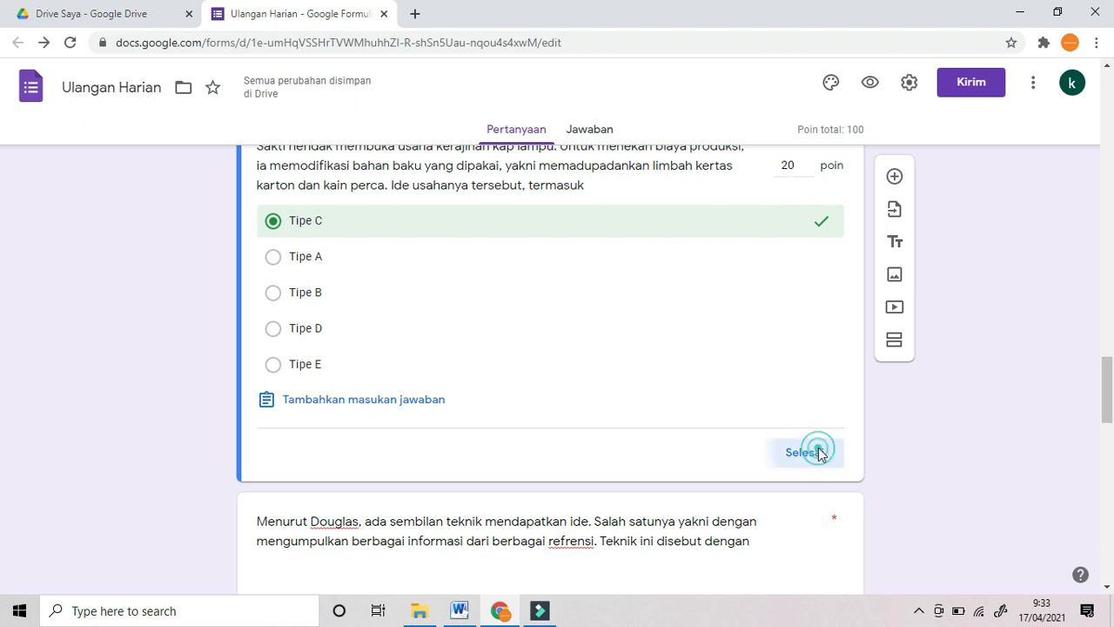
Step: Mark ensiklopedia as the correct answer for the Douglas idea-technique question
scroll(551, 423, down, 3)
click(335, 480)
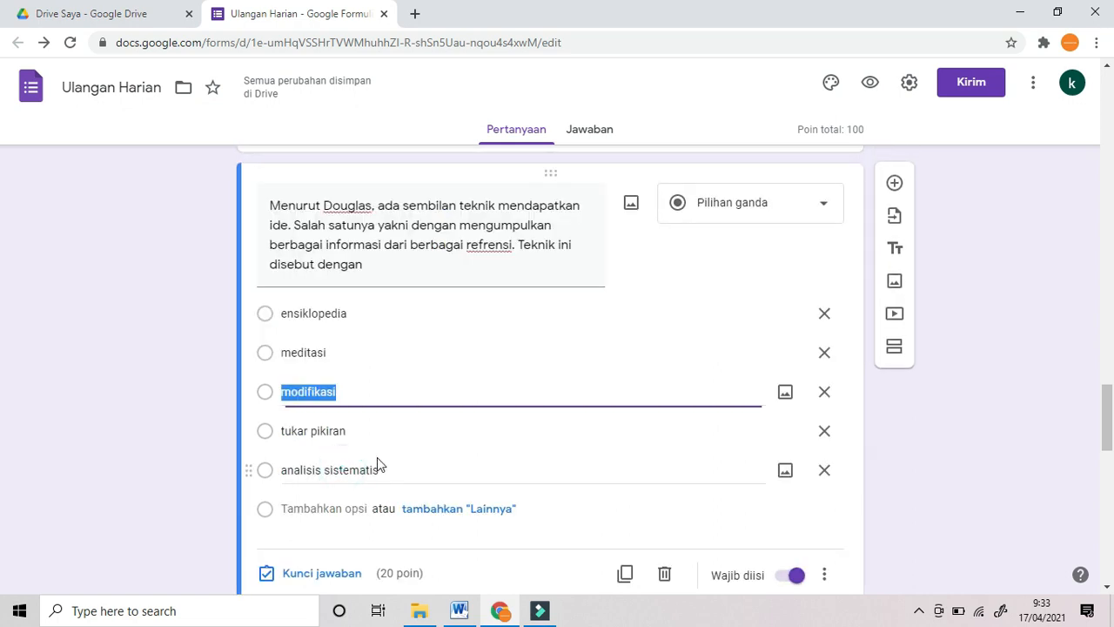
scroll(377, 461, down, 2)
click(346, 405)
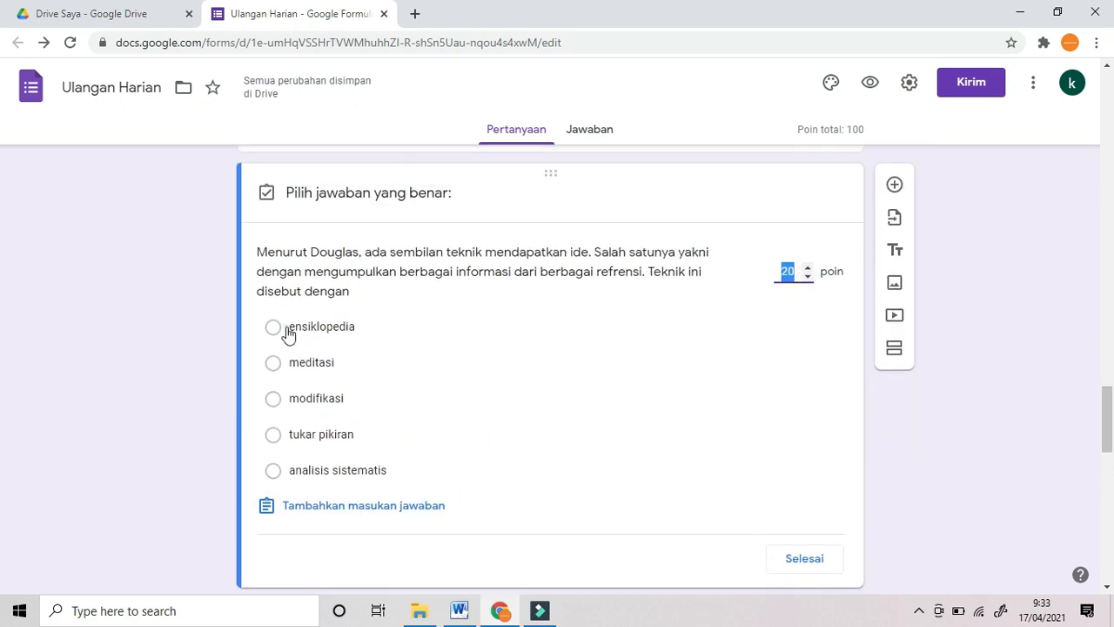
click(288, 331)
click(798, 560)
Step: Mark penelitian as the correct answer for the flannel teaching-aid question
scroll(734, 479, down, 5)
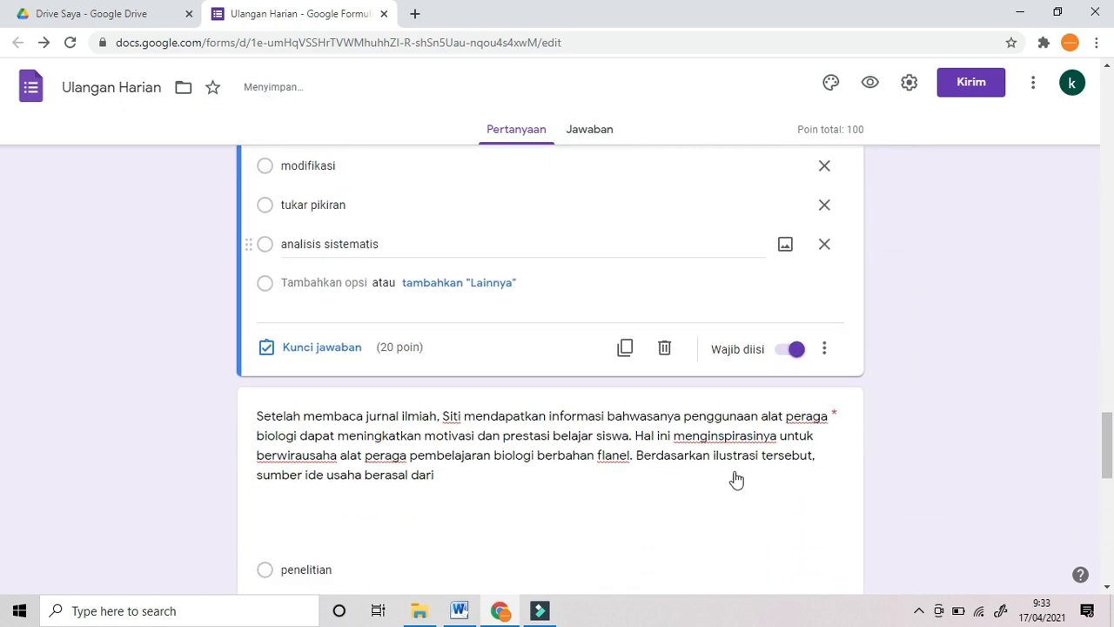
click(513, 390)
click(288, 473)
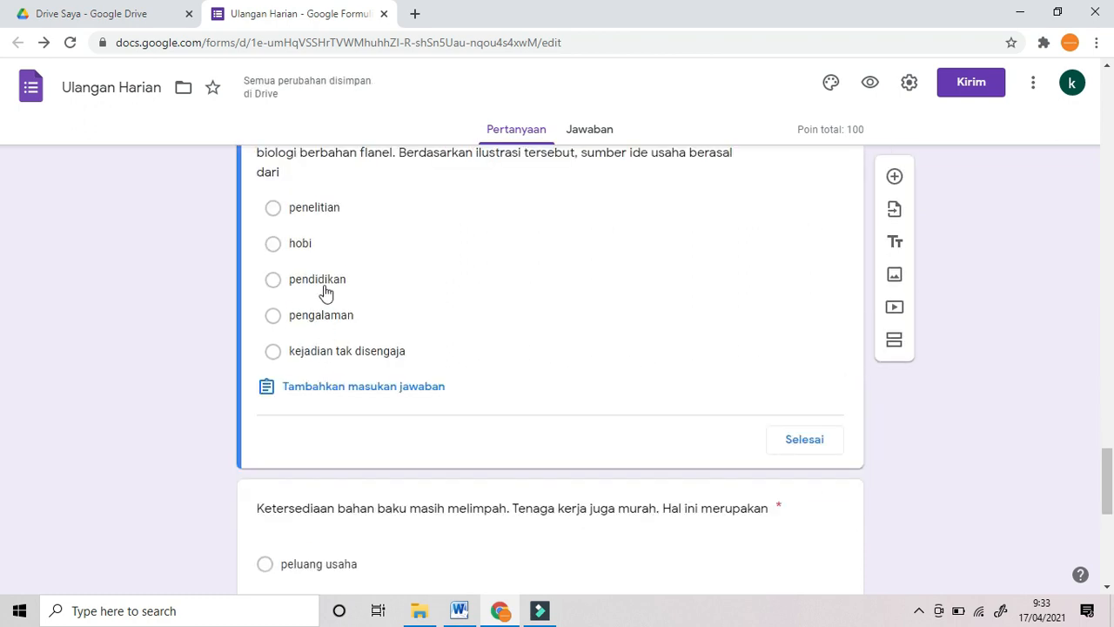
click(277, 213)
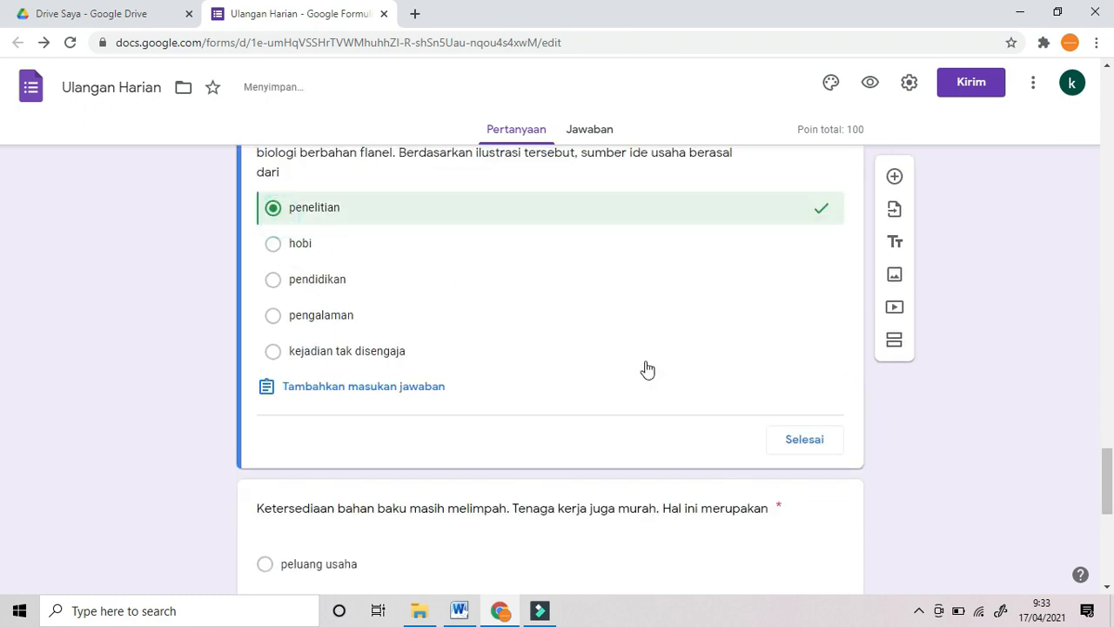
click(802, 439)
Step: Mark peluang usaha as the correct answer for the raw-materials question
scroll(656, 438, down, 5)
click(390, 472)
scroll(375, 474, down, 1)
click(347, 475)
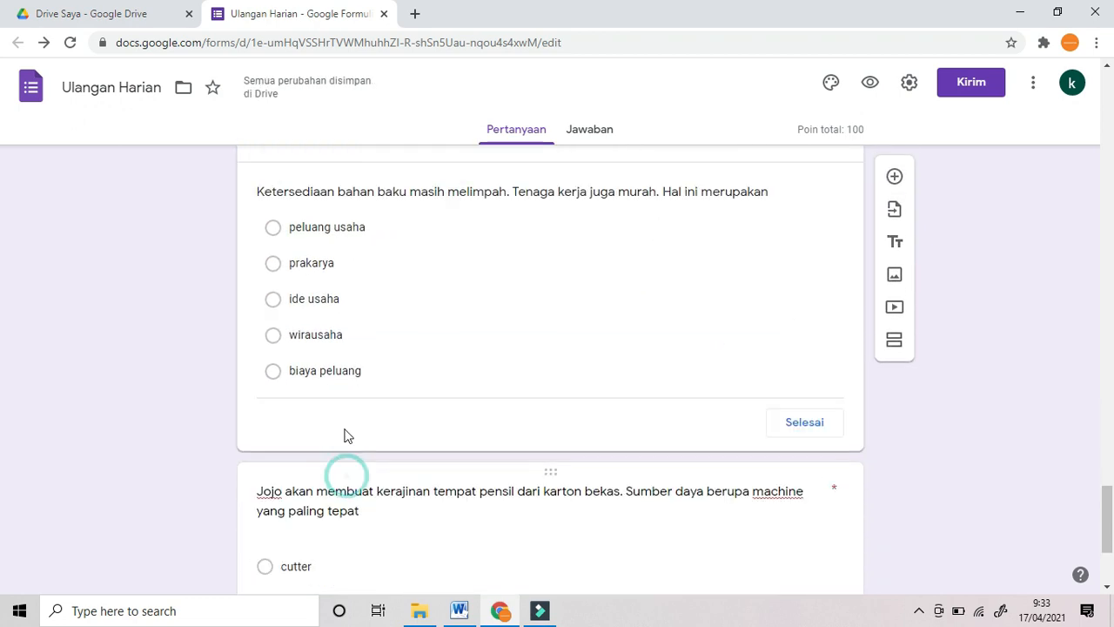
click(272, 247)
click(804, 479)
scroll(1001, 366, down, 10)
scroll(1009, 385, down, 20)
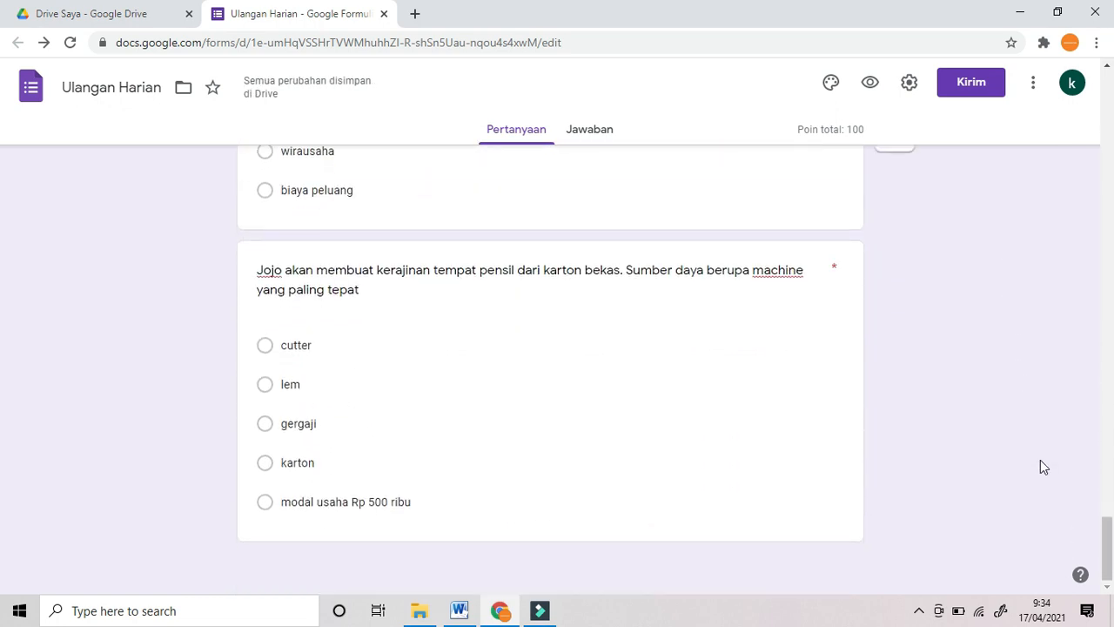
scroll(1038, 452, up, 10)
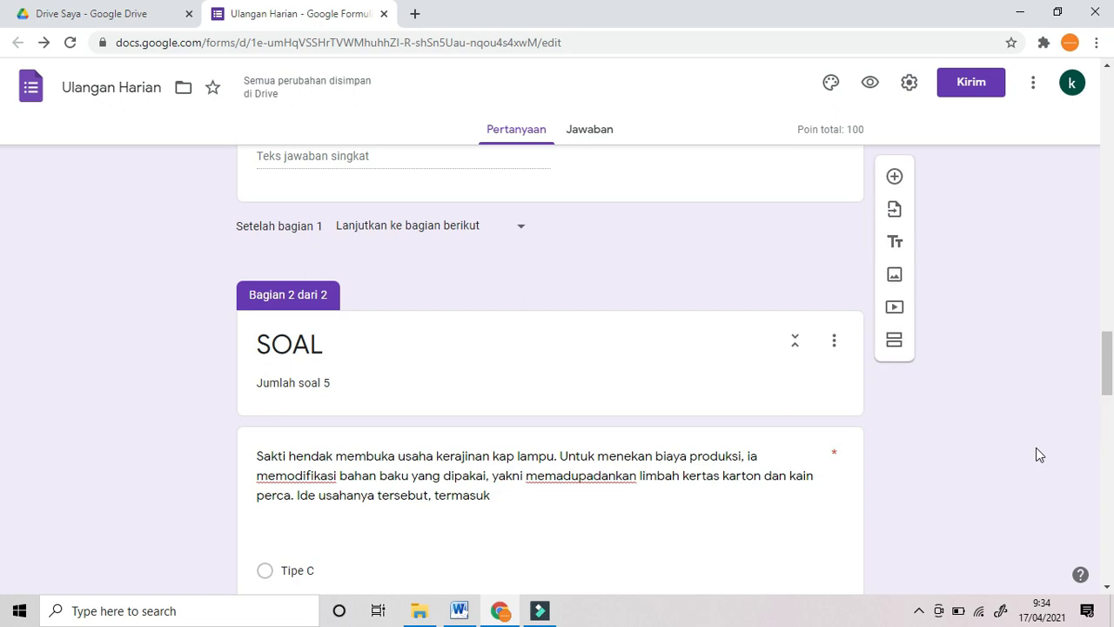
Step: Preview the form and choose class X MIPA 1
scroll(1035, 448, up, 10)
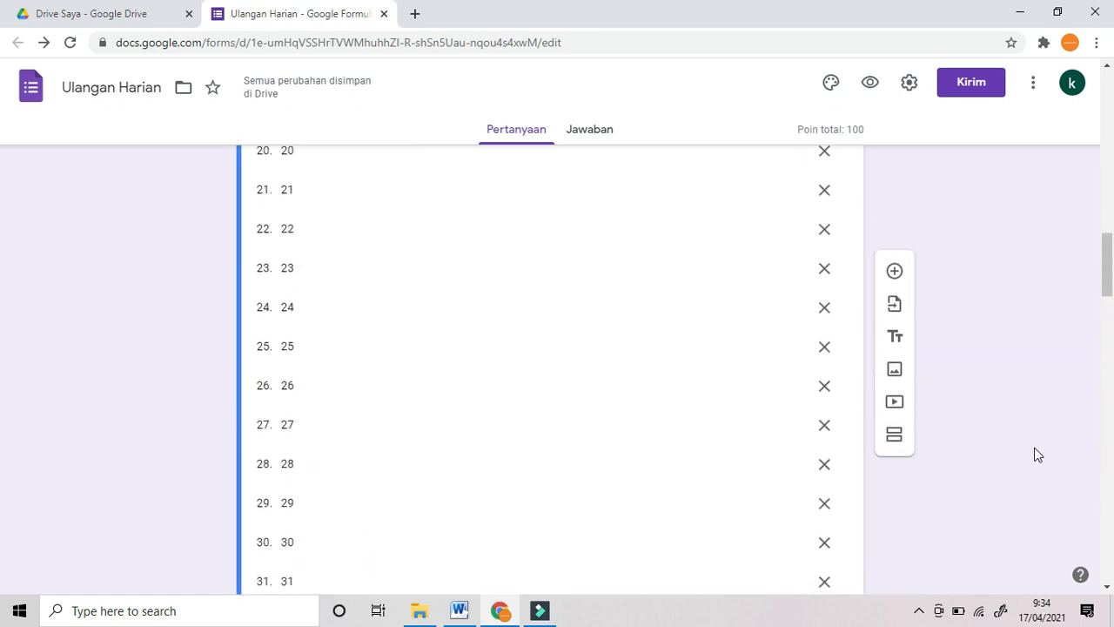
scroll(1038, 454, up, 10)
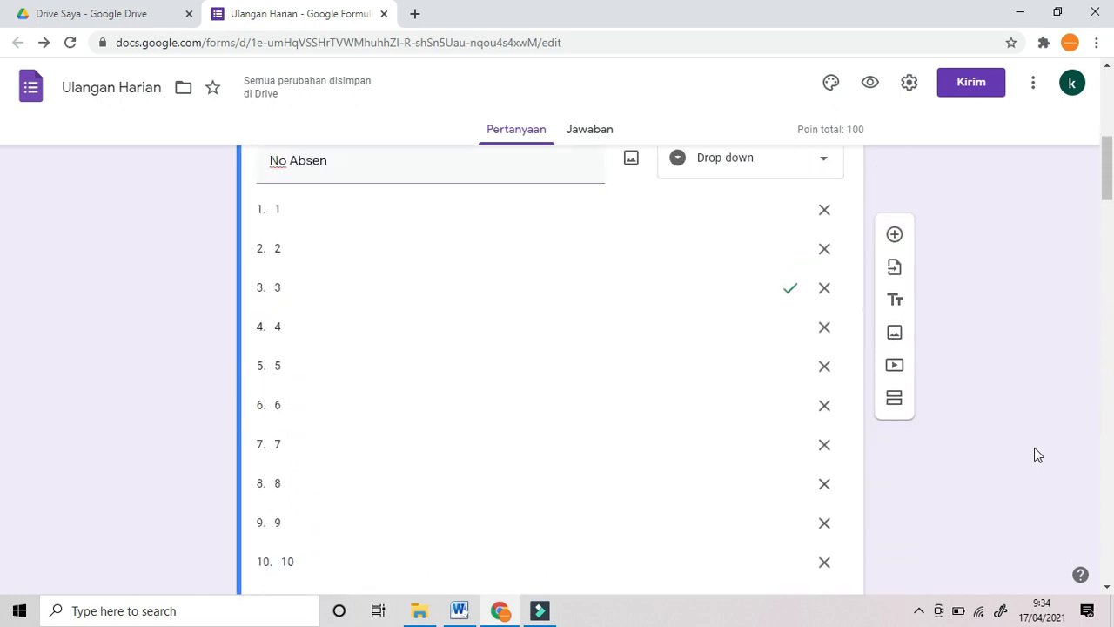
scroll(1038, 454, up, 2)
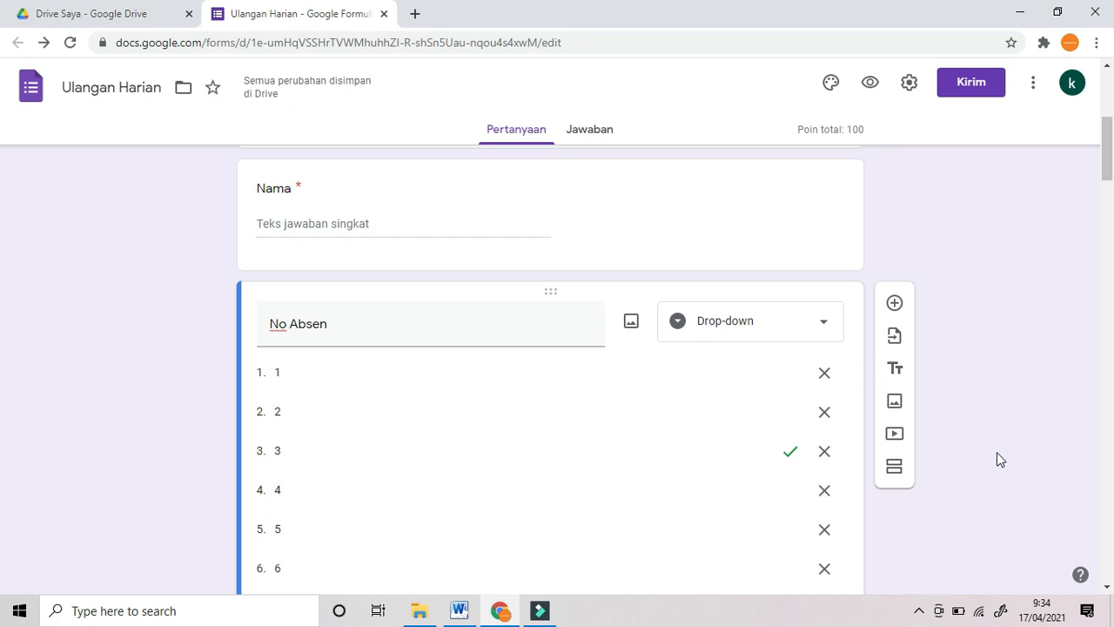
click(870, 84)
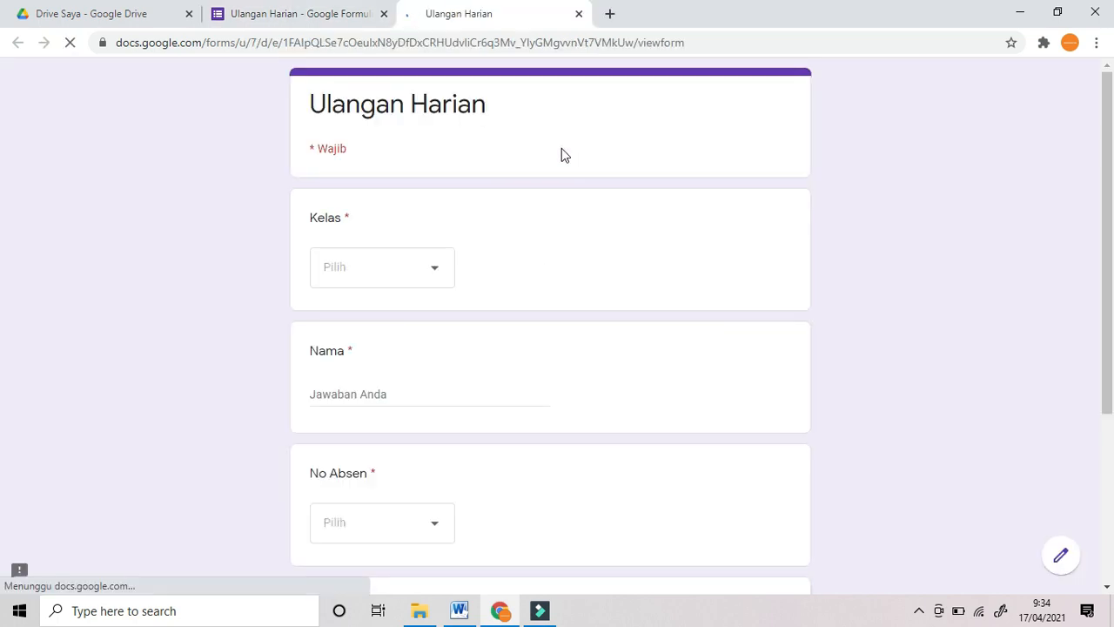
click(443, 270)
click(393, 331)
Step: Enter a student name and select absence number 1
click(367, 397)
text(Admin)
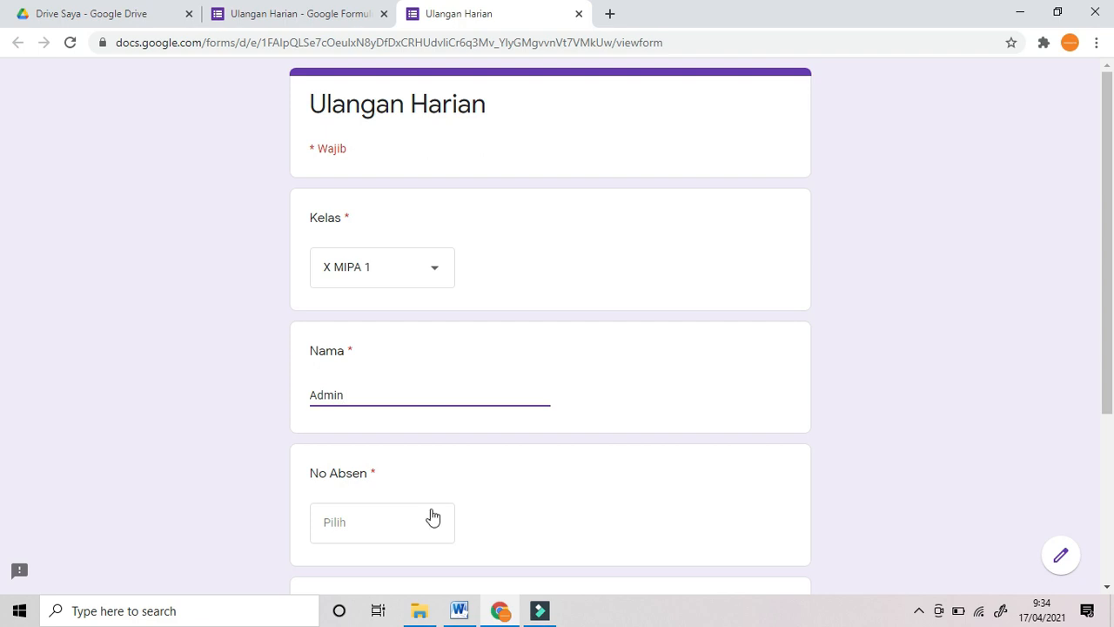
scroll(432, 517, down, 2)
click(437, 372)
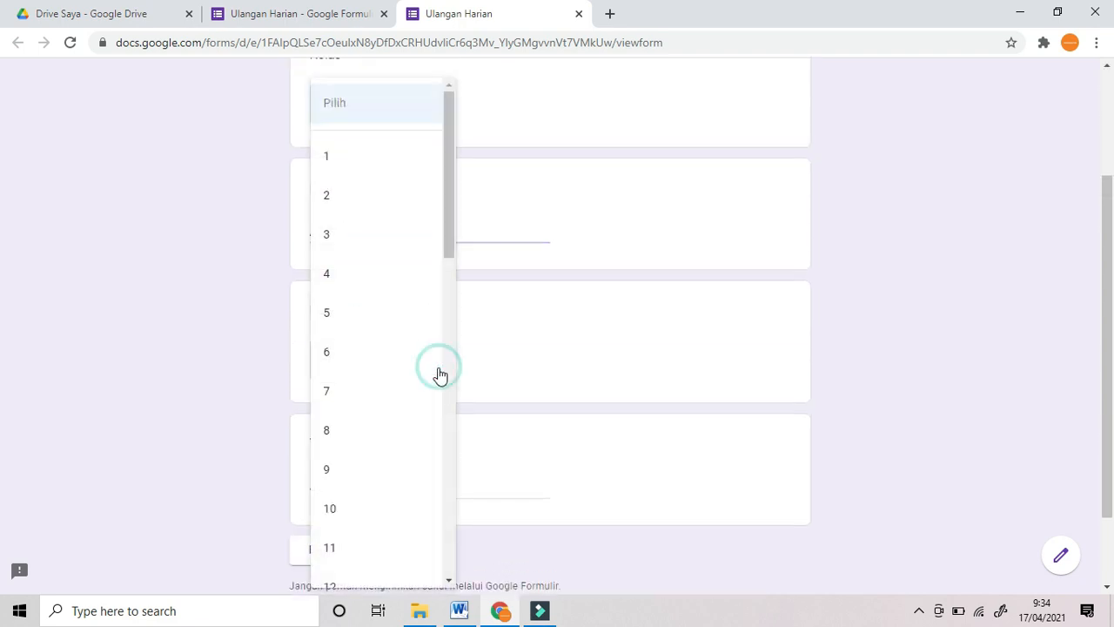
click(365, 160)
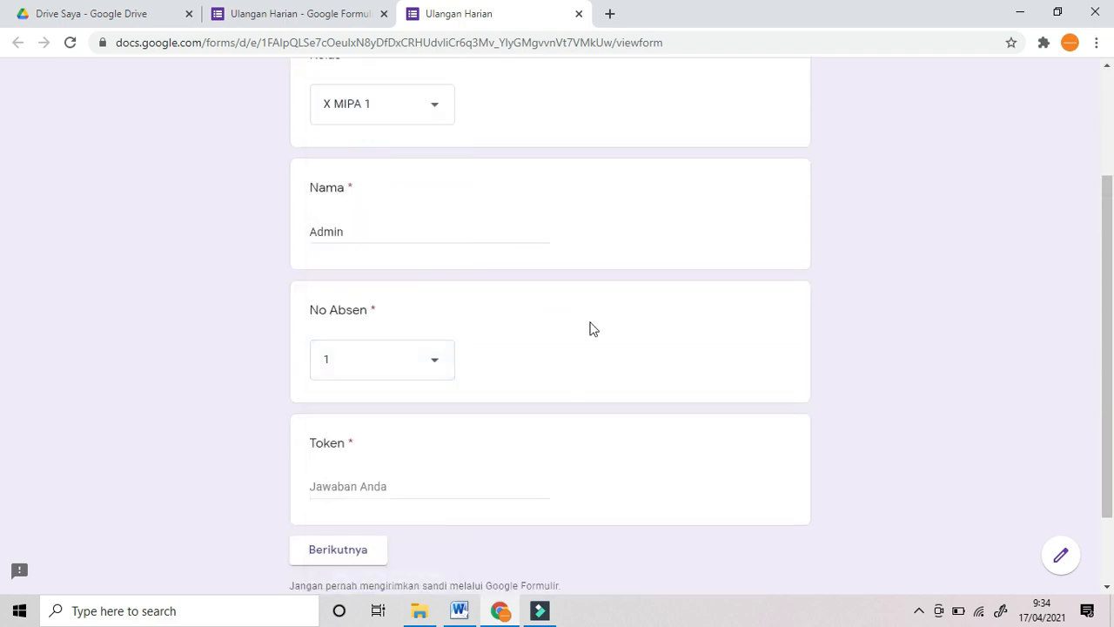
Step: Check the Token question's validation rule in the editor, then return to the preview
scroll(592, 326, down, 1)
click(389, 400)
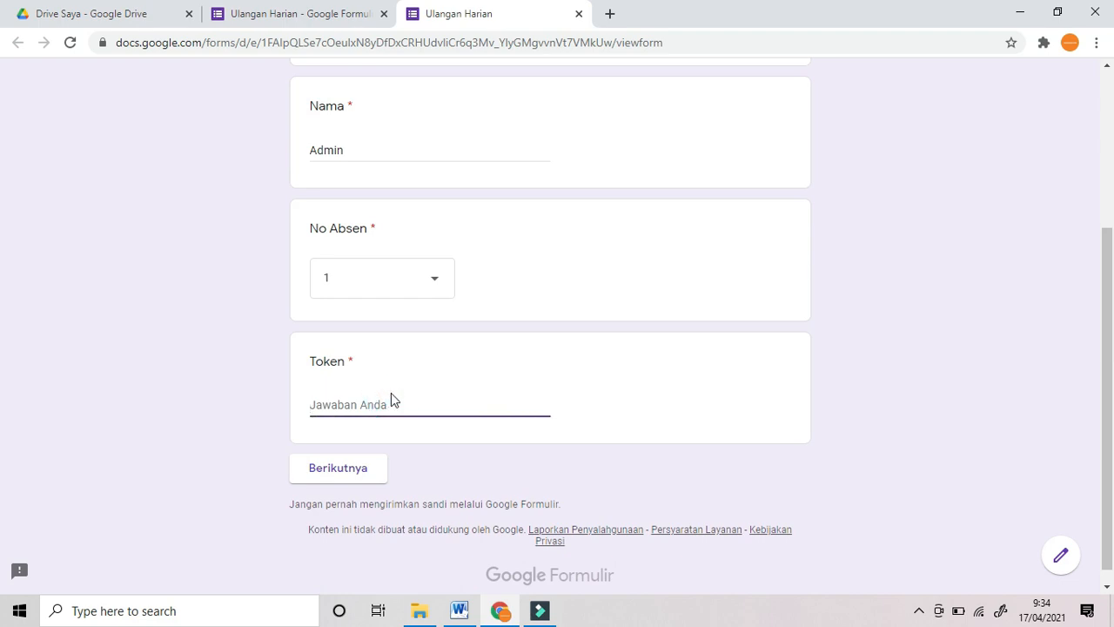
click(301, 14)
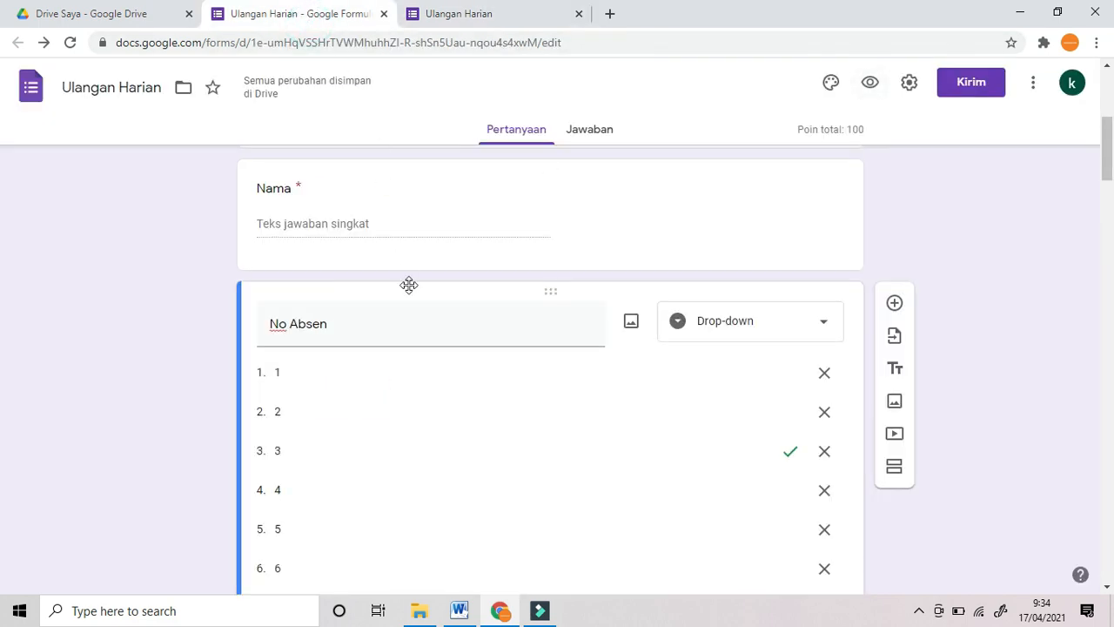
scroll(465, 340, down, 10)
scroll(477, 366, down, 10)
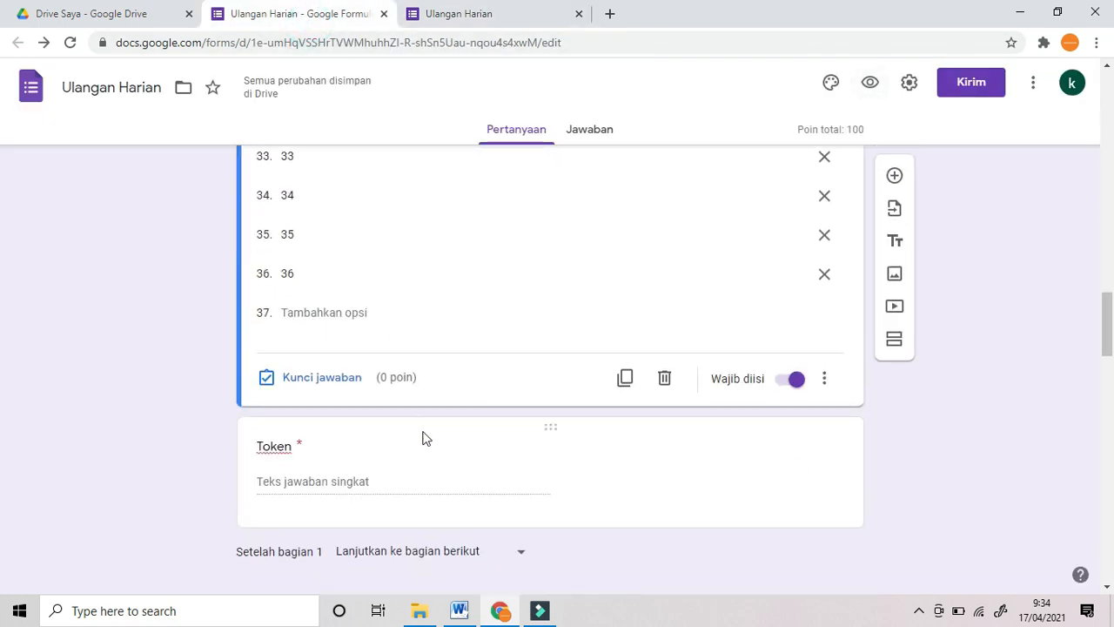
click(352, 245)
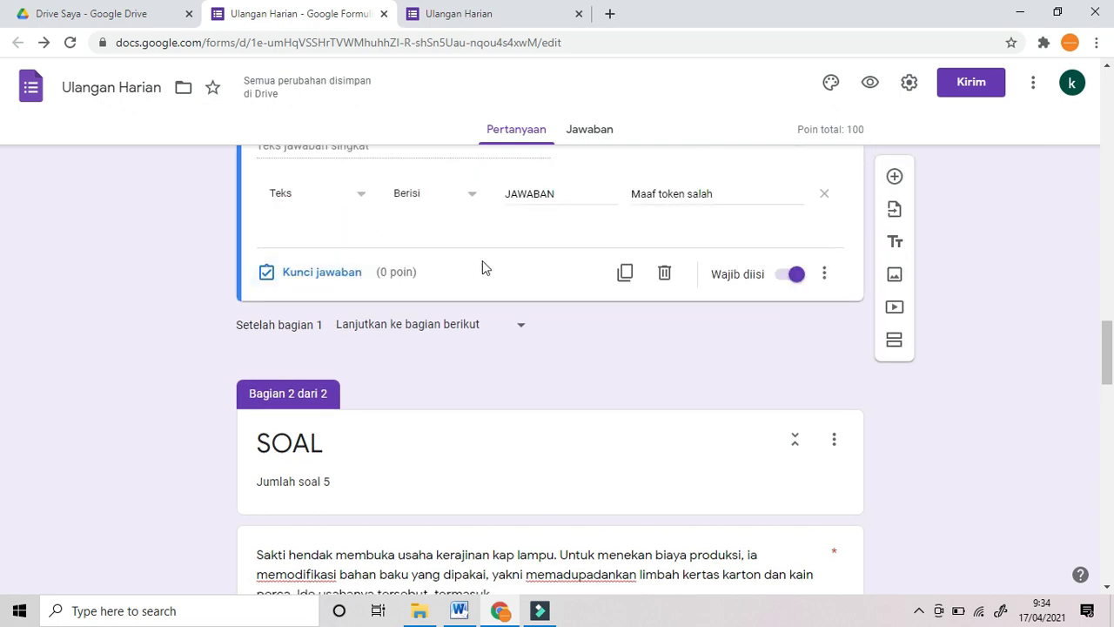
click(475, 15)
text(JAWABAN)
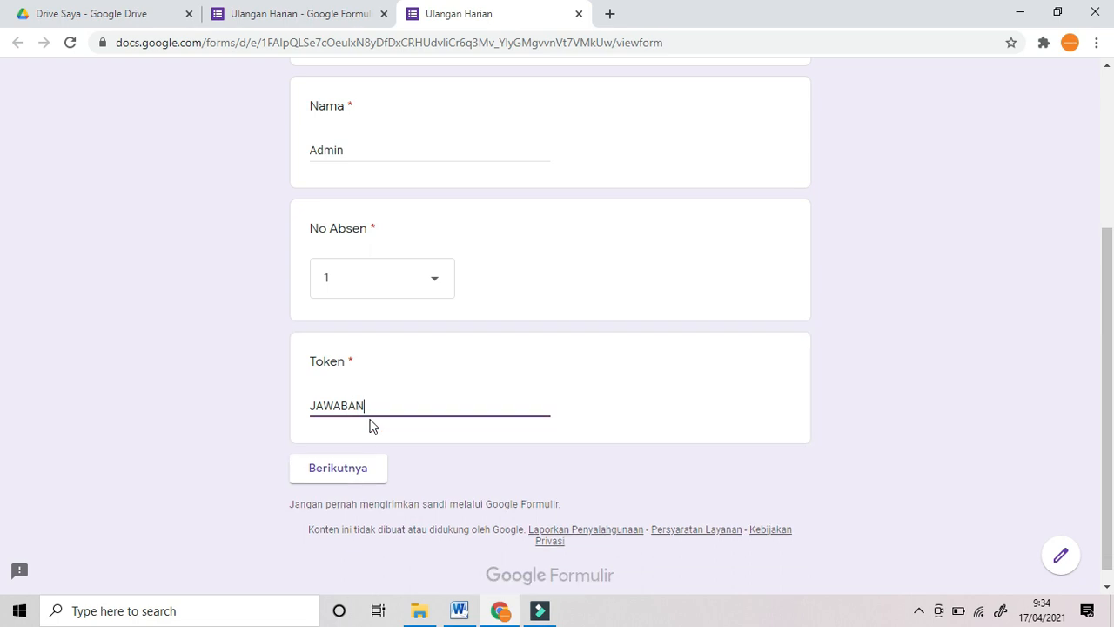
click(957, 380)
click(337, 470)
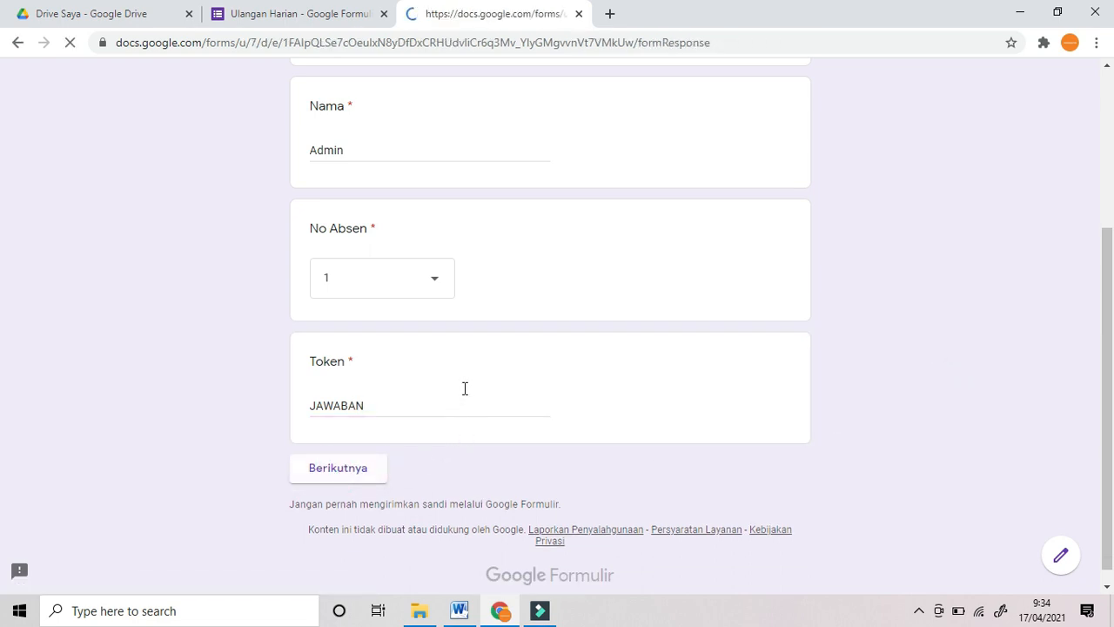
scroll(500, 361, down, 1)
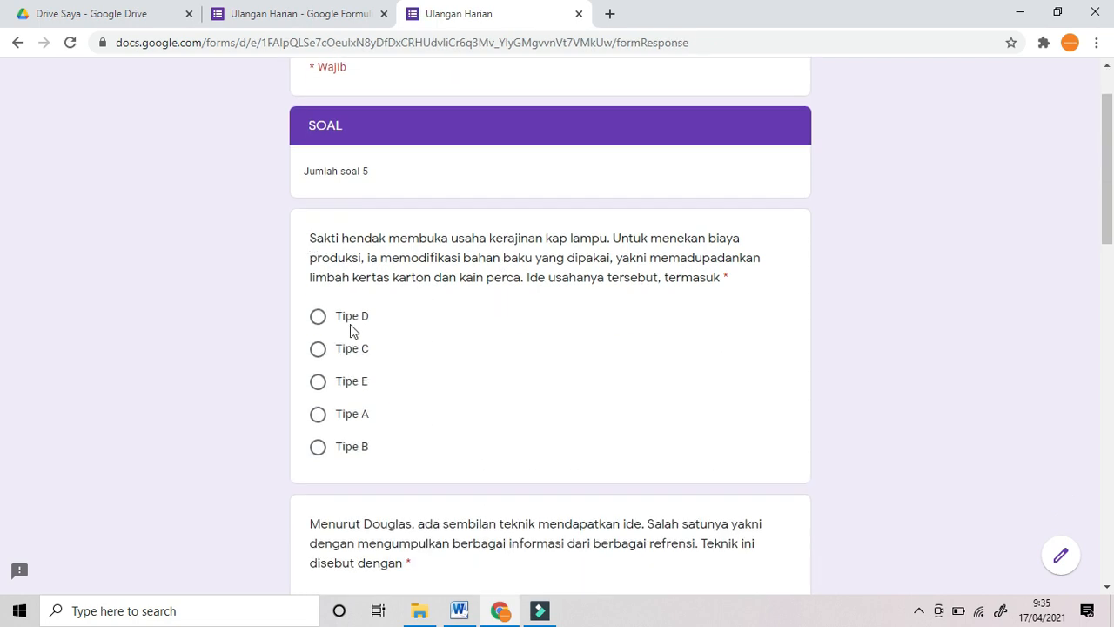
click(290, 16)
scroll(360, 301, down, 4)
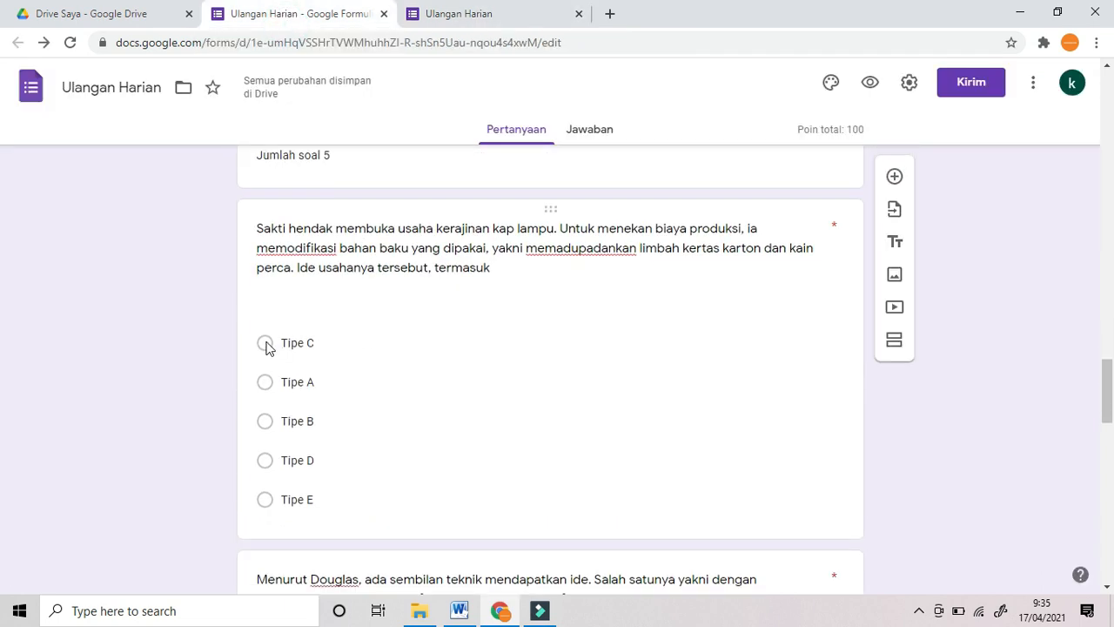
click(443, 21)
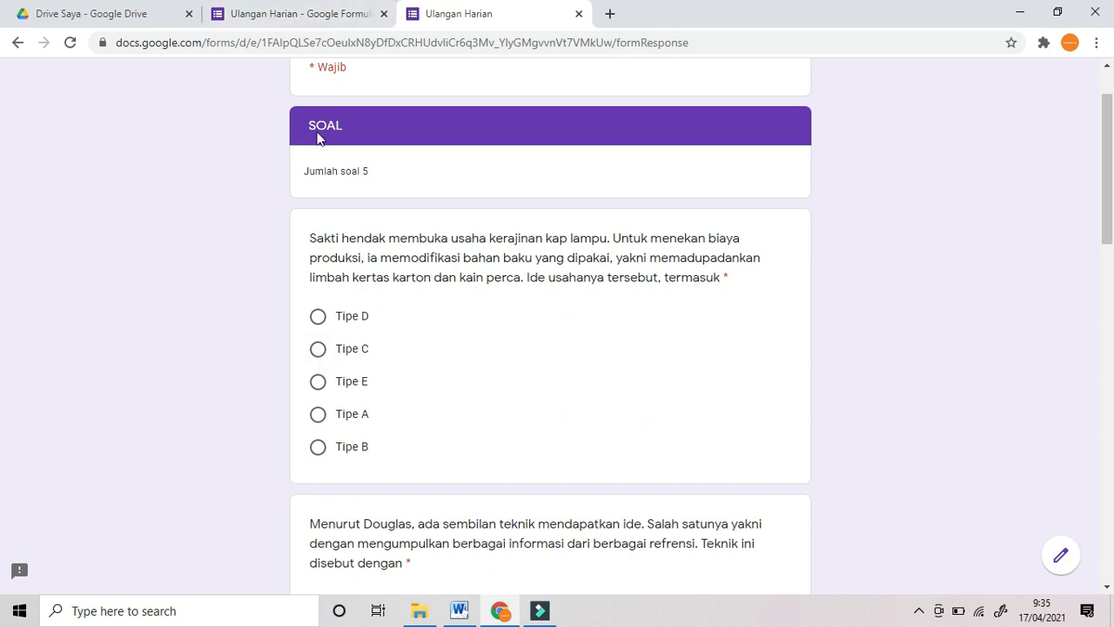
click(287, 16)
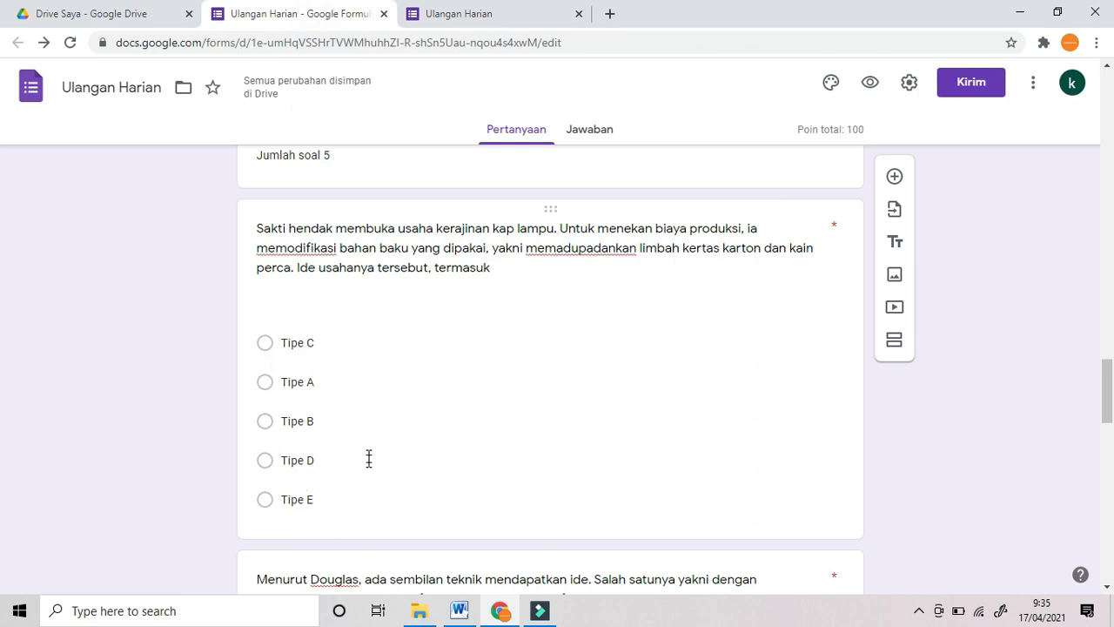
click(473, 14)
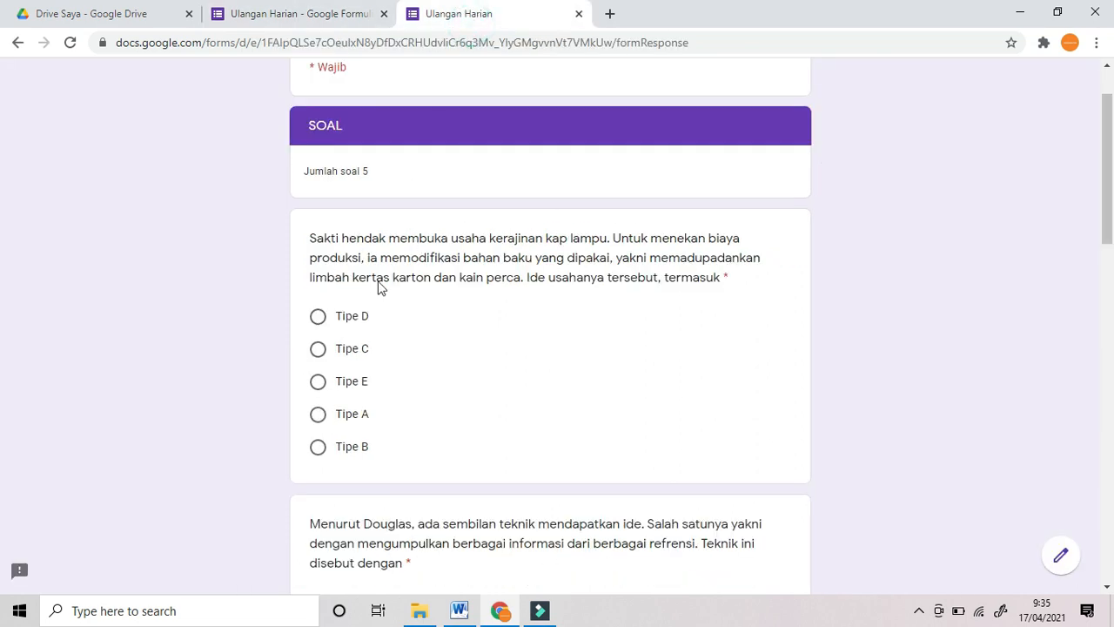
click(301, 11)
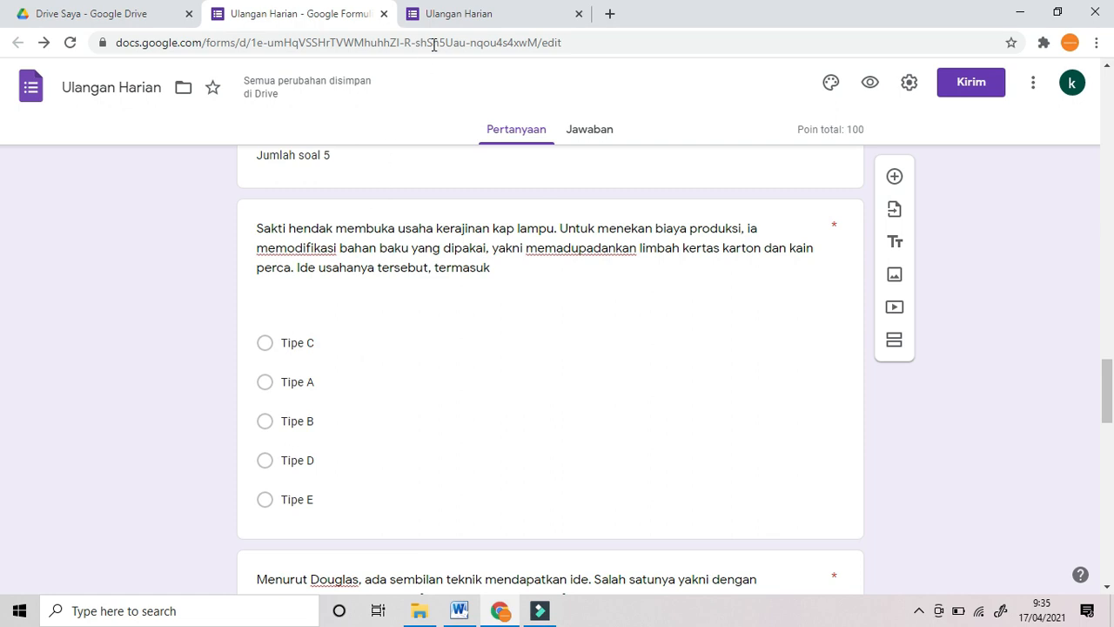
click(457, 16)
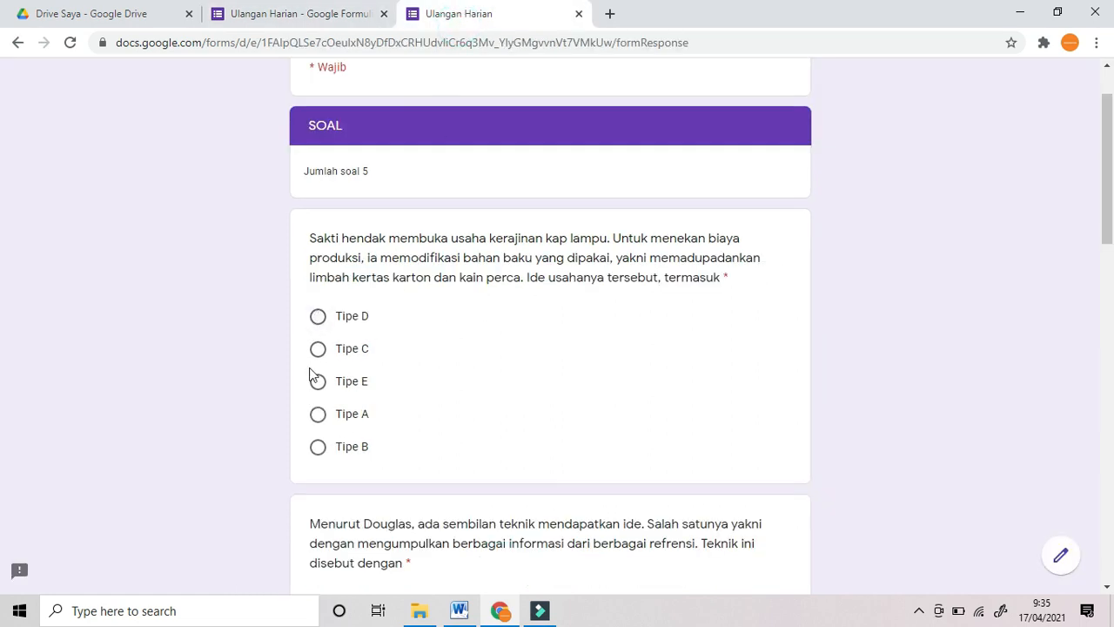